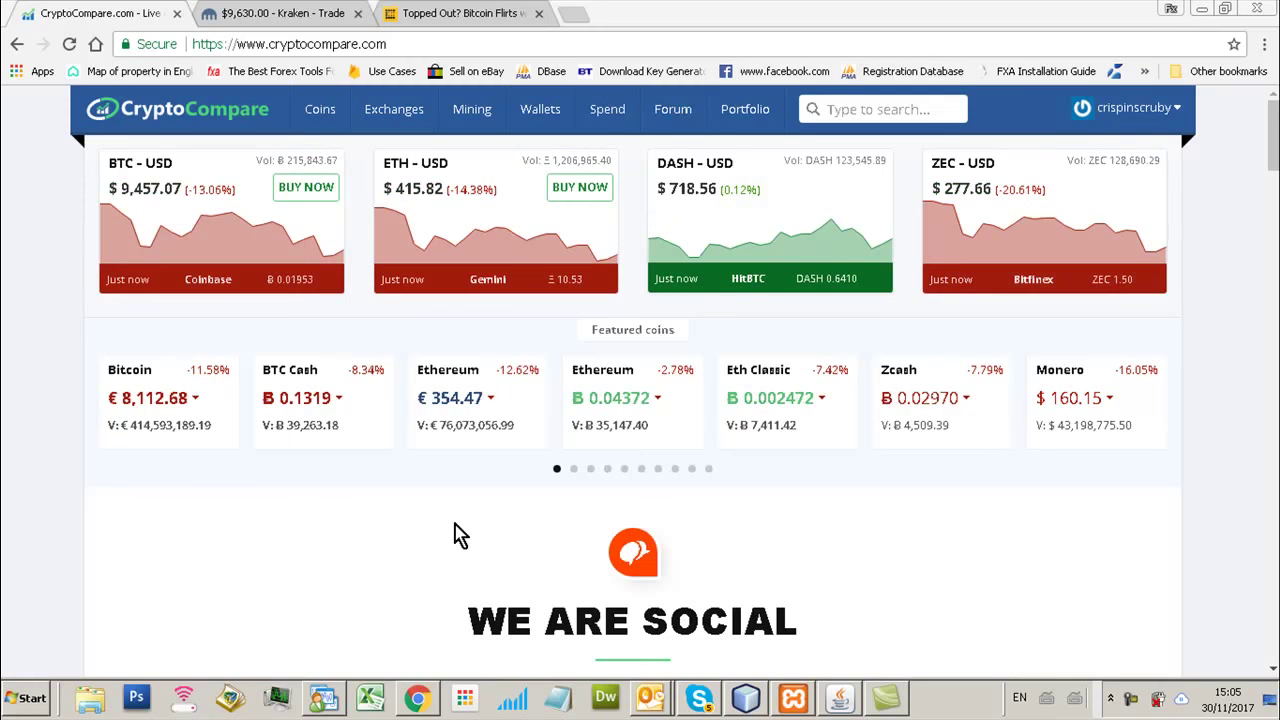
# Step: Switch to the CoinDesk 'Topped Out?' article on Bitcoin's pullback
pyautogui.click(469, 14)
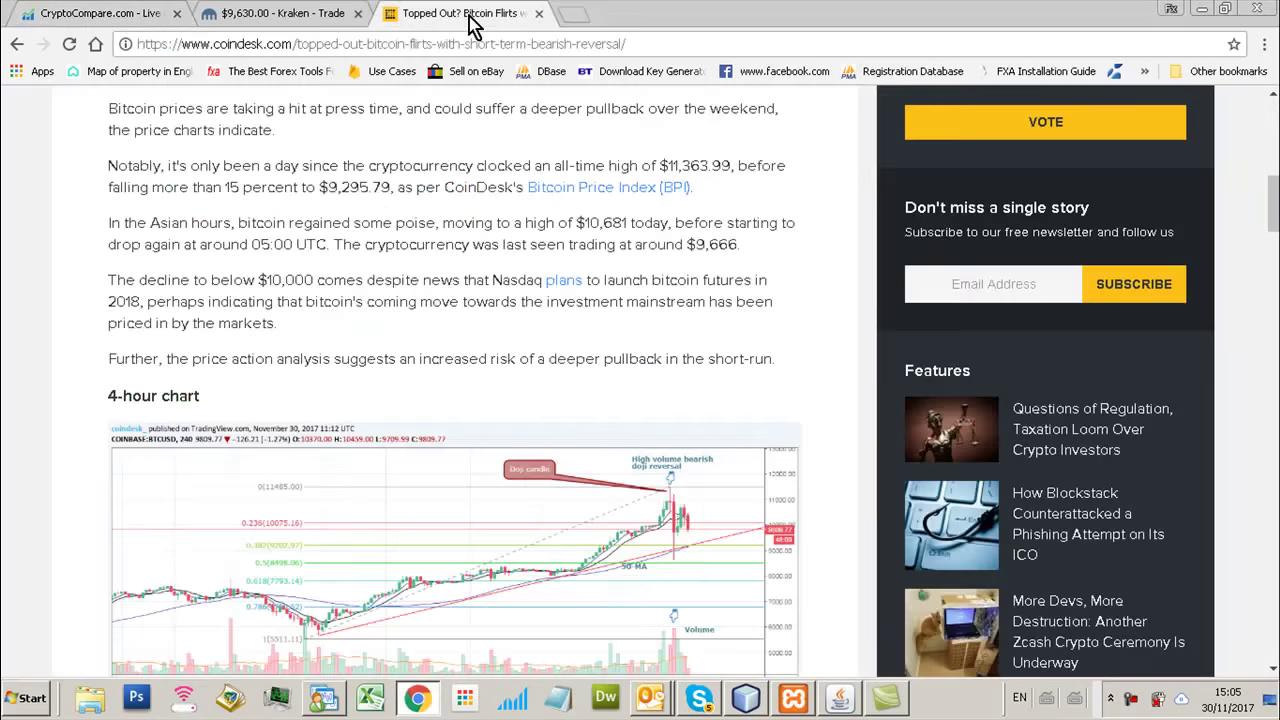
# Step: Open fxalgotrader.com and go via Products > Platform Independent Tools to the Market Detective page
pyautogui.click(280, 73)
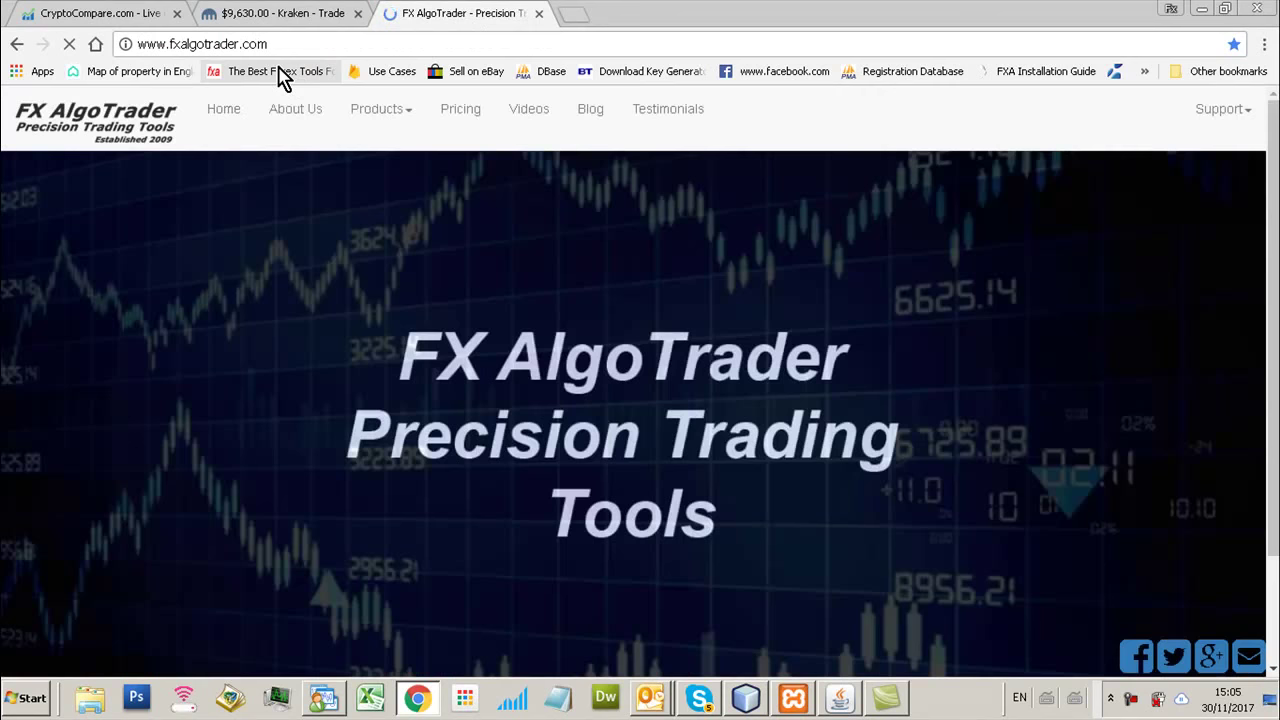
pyautogui.click(367, 117)
pyautogui.click(389, 403)
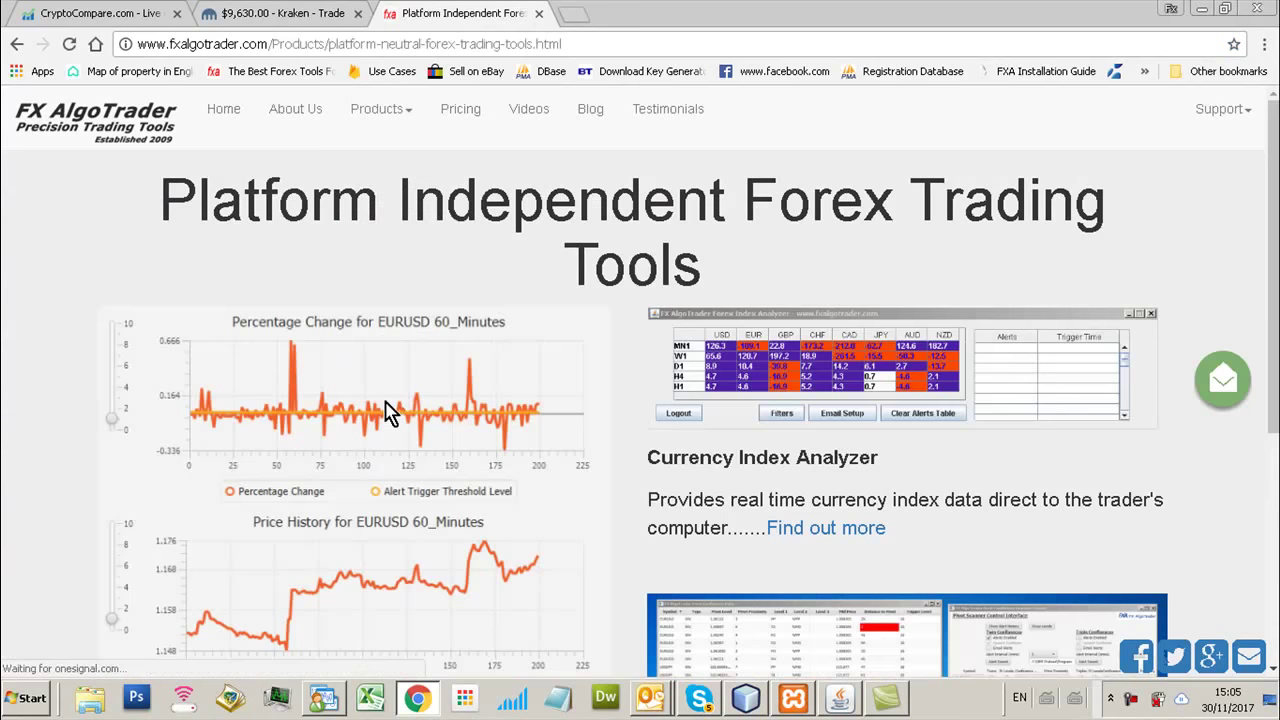
pyautogui.click(323, 423)
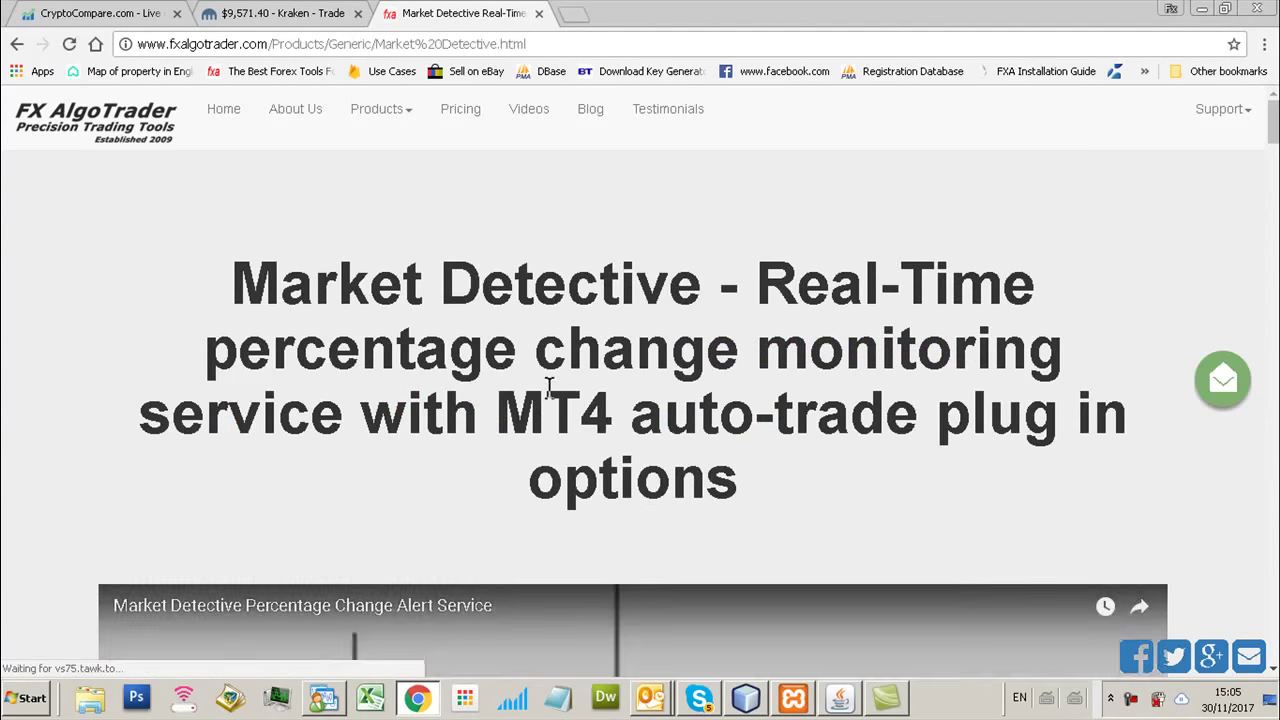
pyautogui.moveTo(1272, 136)
pyautogui.mouseDown()
pyautogui.moveTo(1274, 198)
pyautogui.moveTo(1274, 134)
pyautogui.mouseUp()
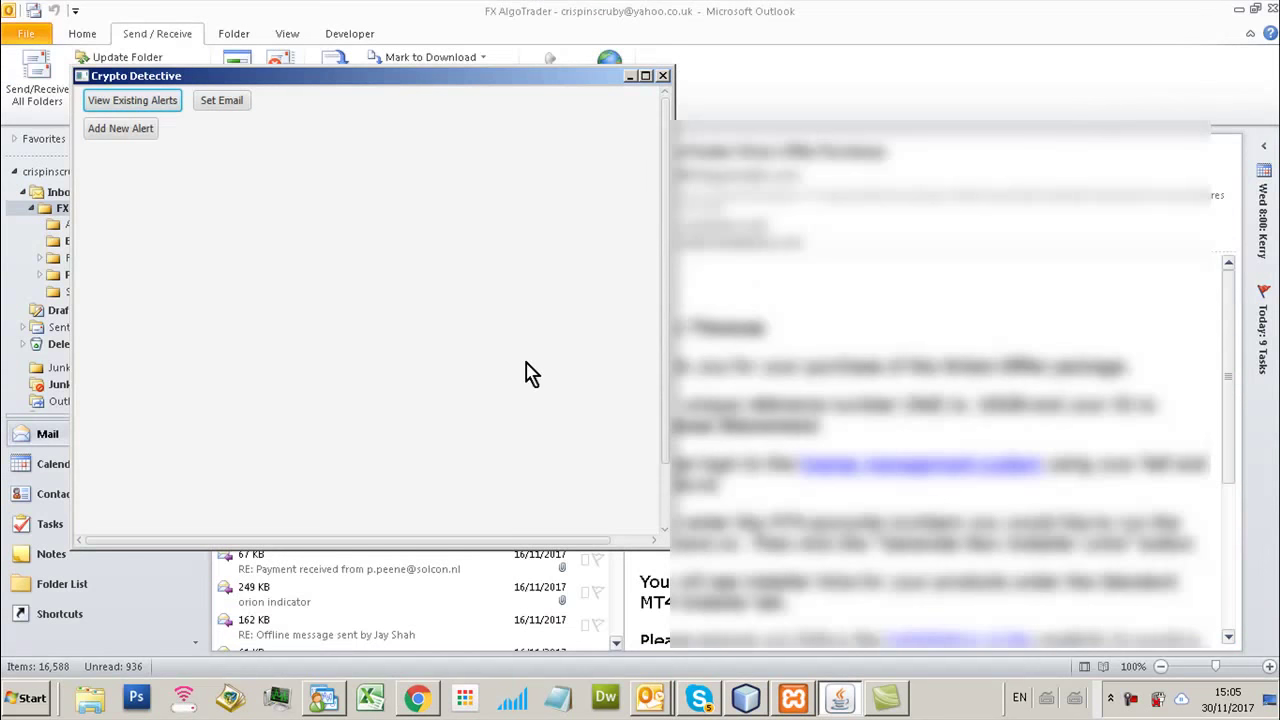
# Step: Minimize Outlook and MT4, then start a new alert in Crypto Detective
pyautogui.click(1238, 9)
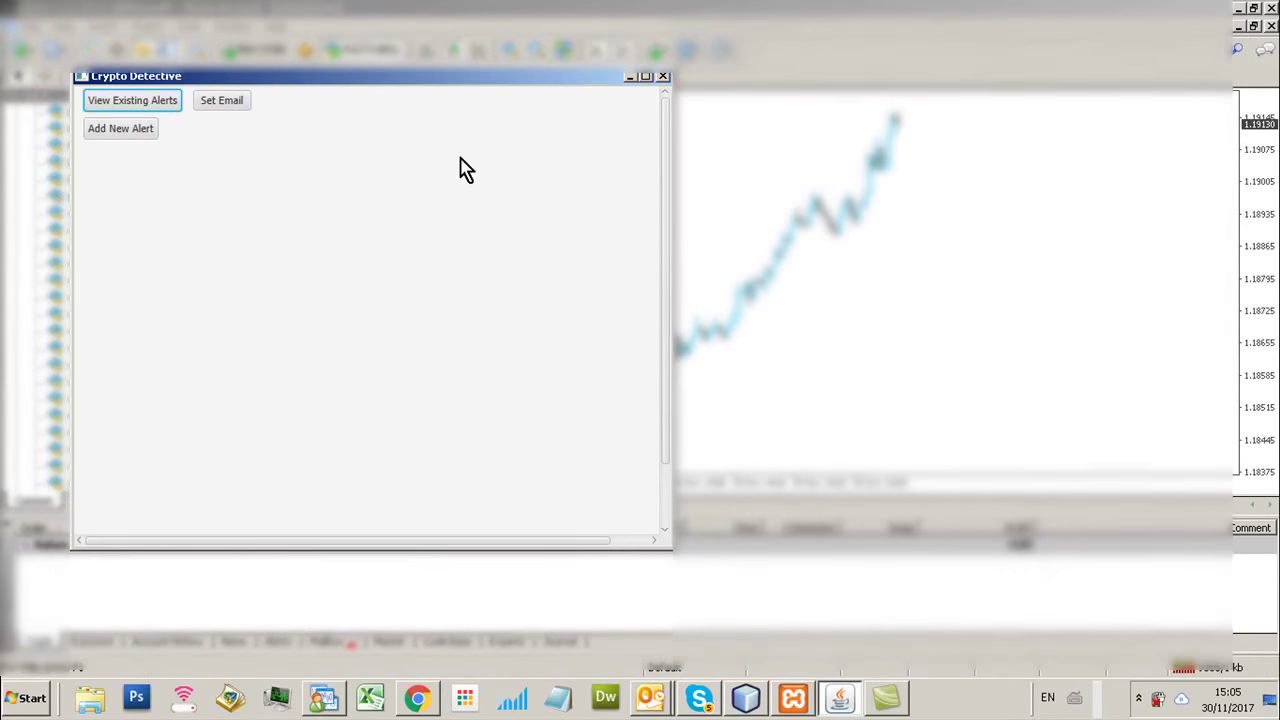
pyautogui.click(1271, 9)
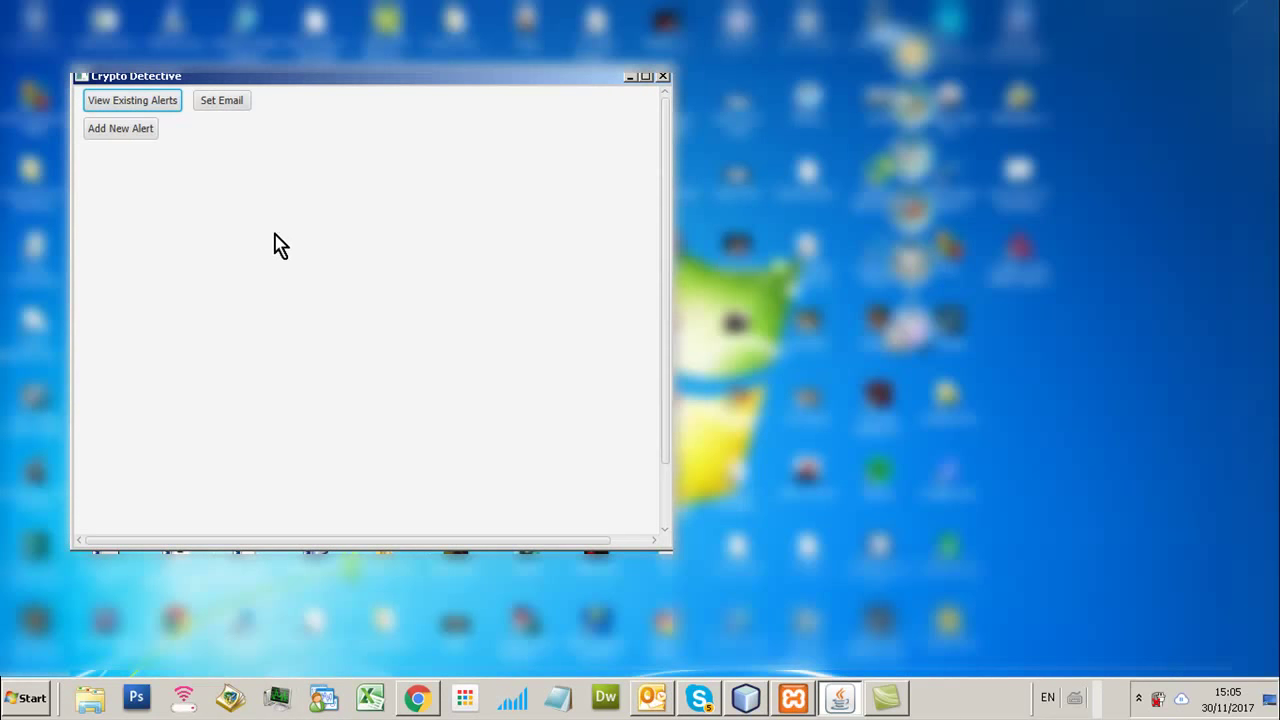
pyautogui.click(126, 132)
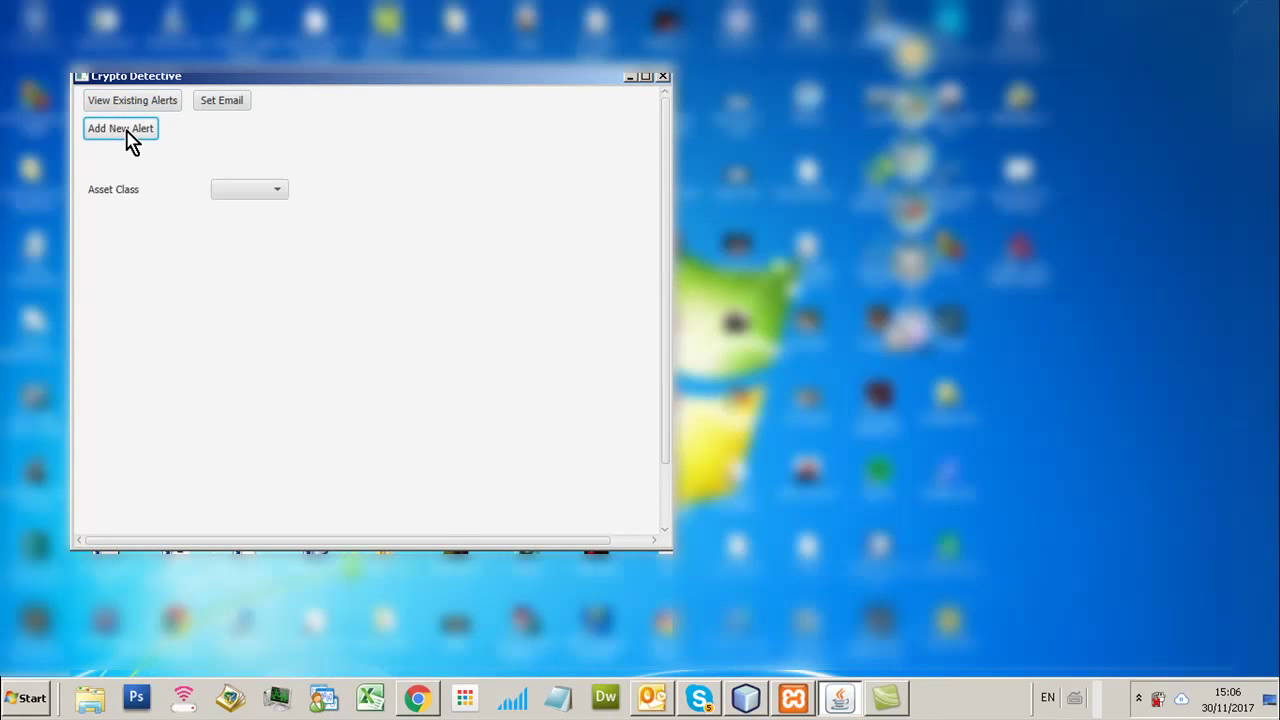
# Step: Set Asset Class to Cryptos and Instrument to BTCUSD, then bring up the Chart Timeframe list
pyautogui.click(216, 193)
pyautogui.click(226, 212)
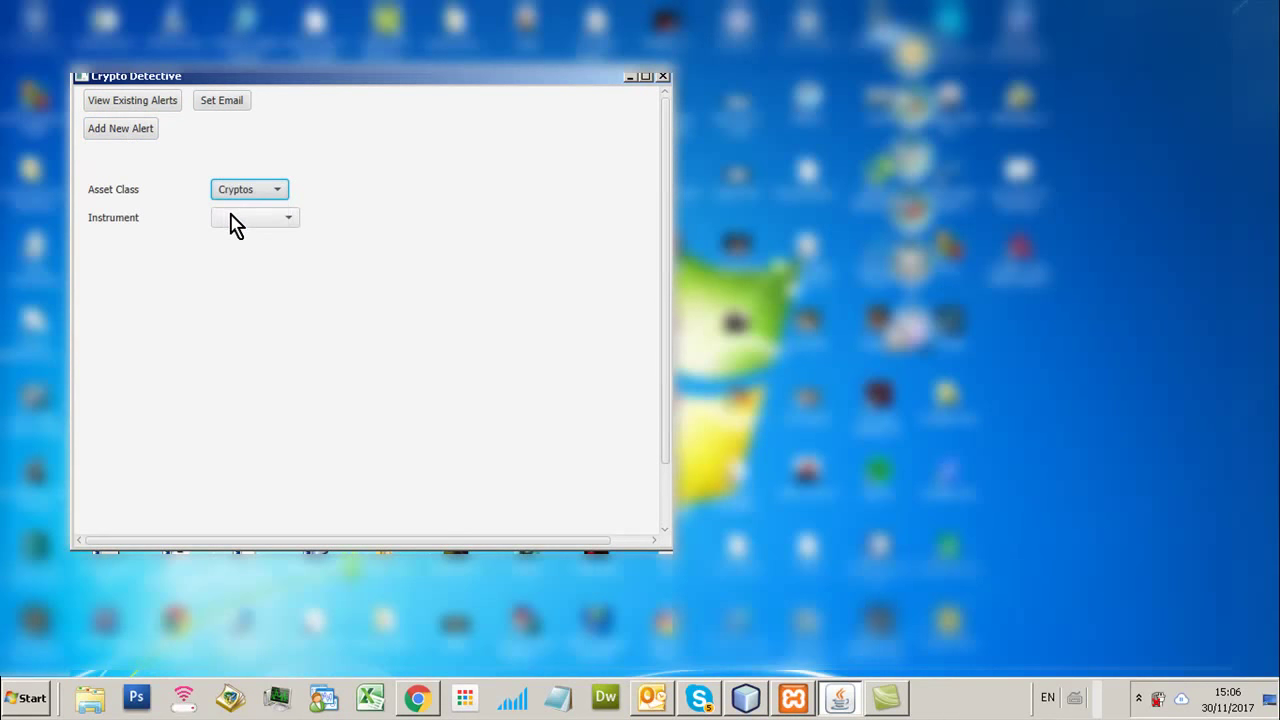
pyautogui.click(232, 219)
pyautogui.click(235, 263)
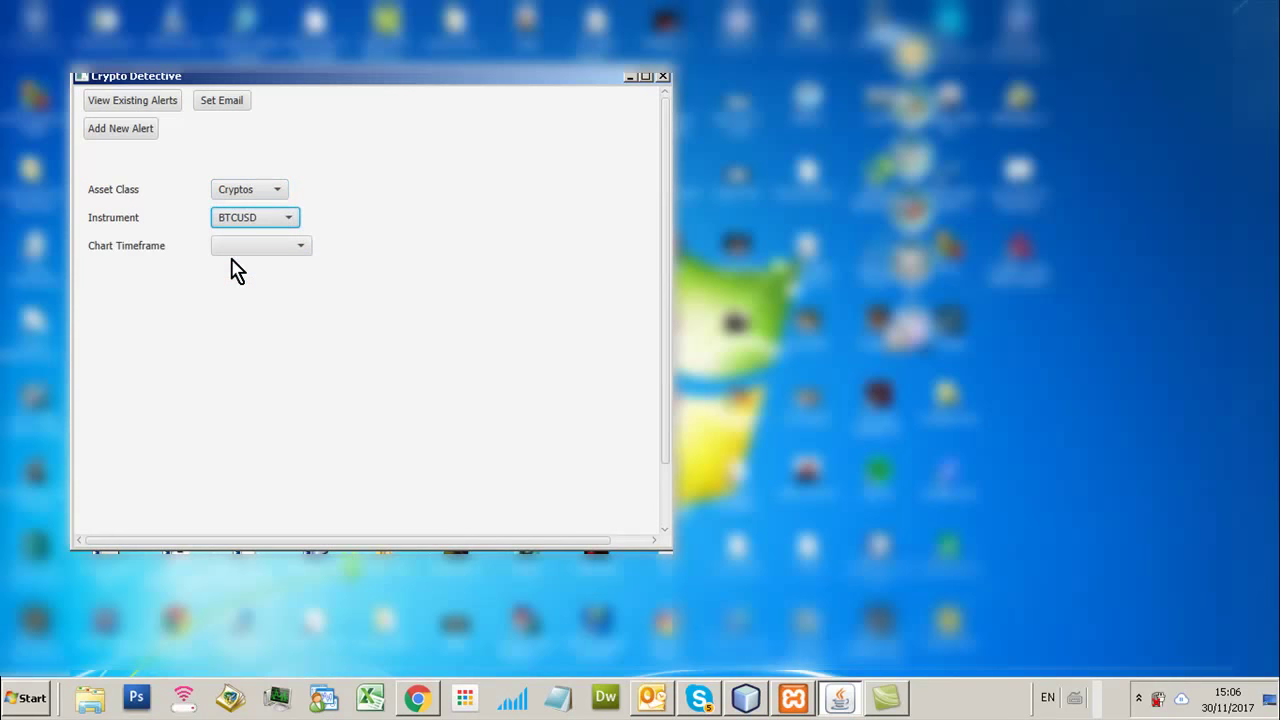
pyautogui.click(246, 250)
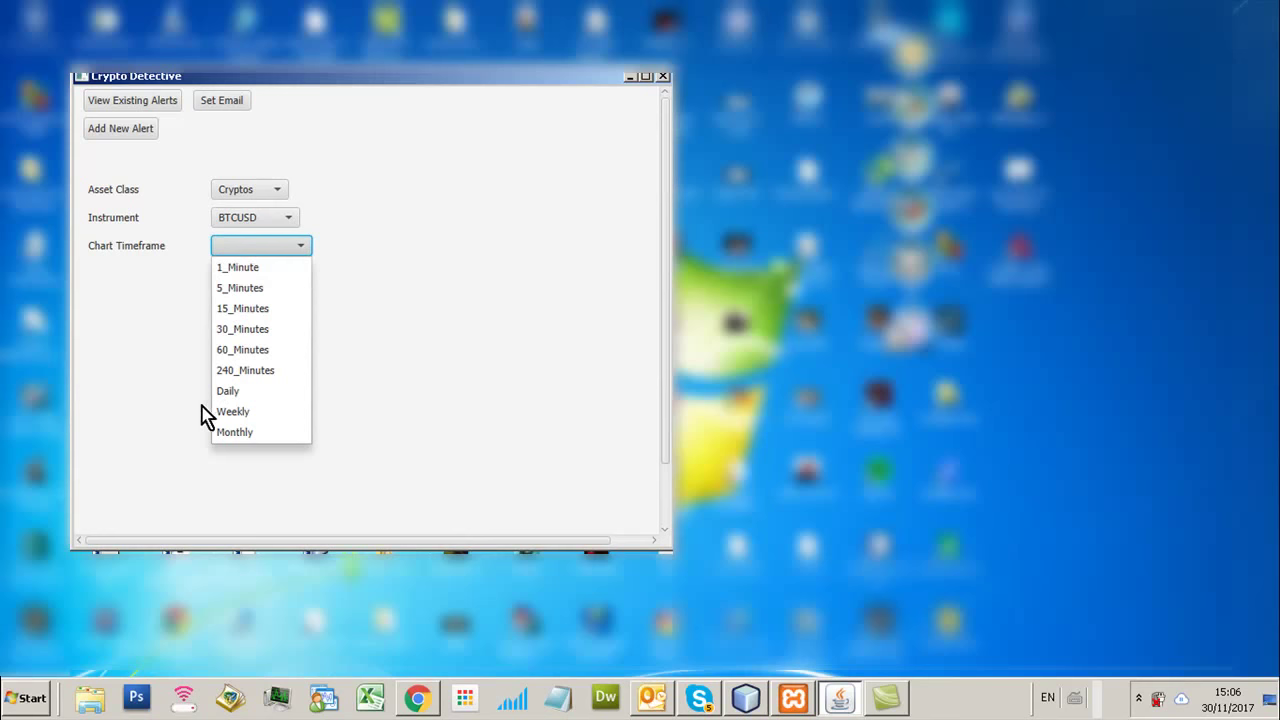
pyautogui.click(170, 300)
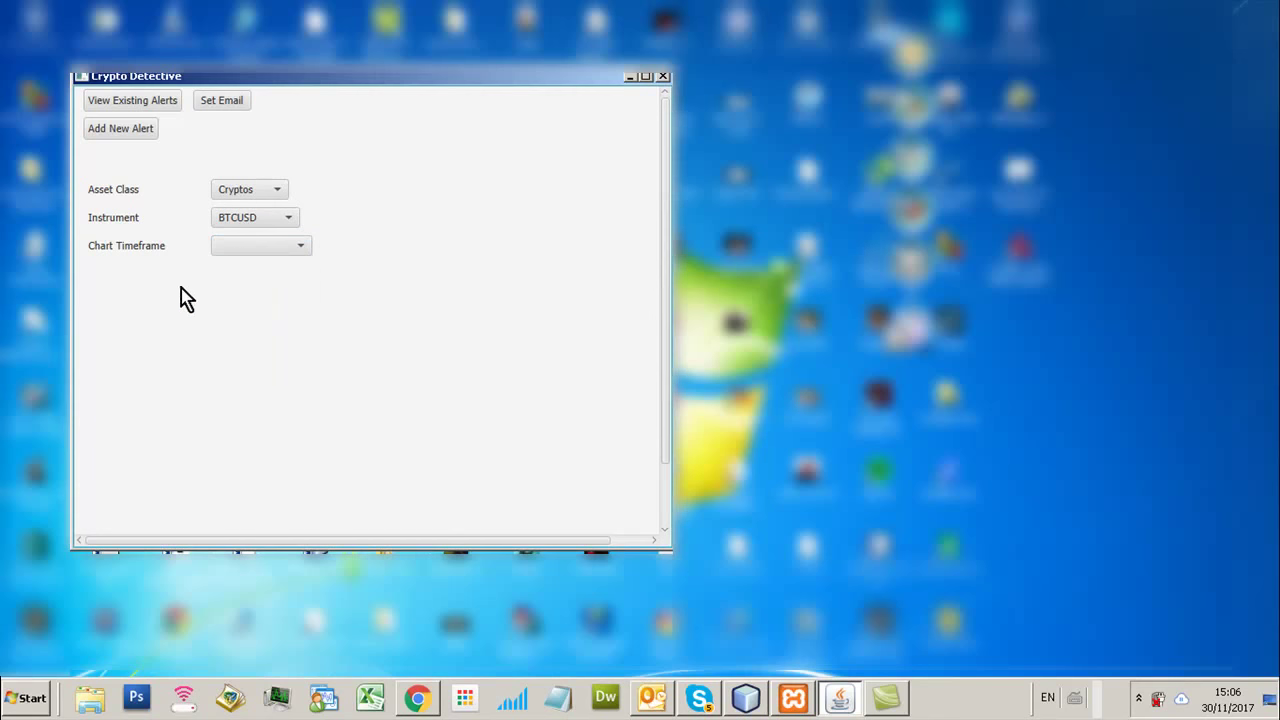
pyautogui.click(242, 250)
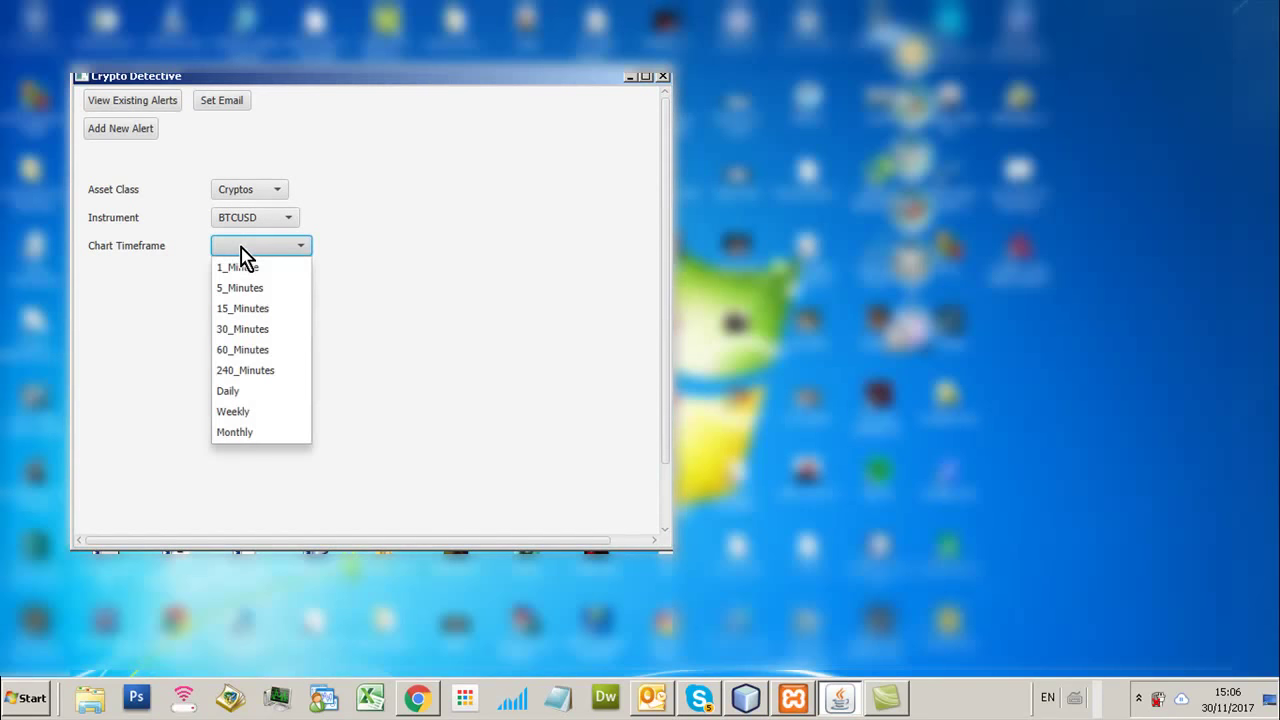
# Step: Set Chart Timeframe to 15_Minutes and enable Show Price Points on the Price History chart
pyautogui.click(240, 310)
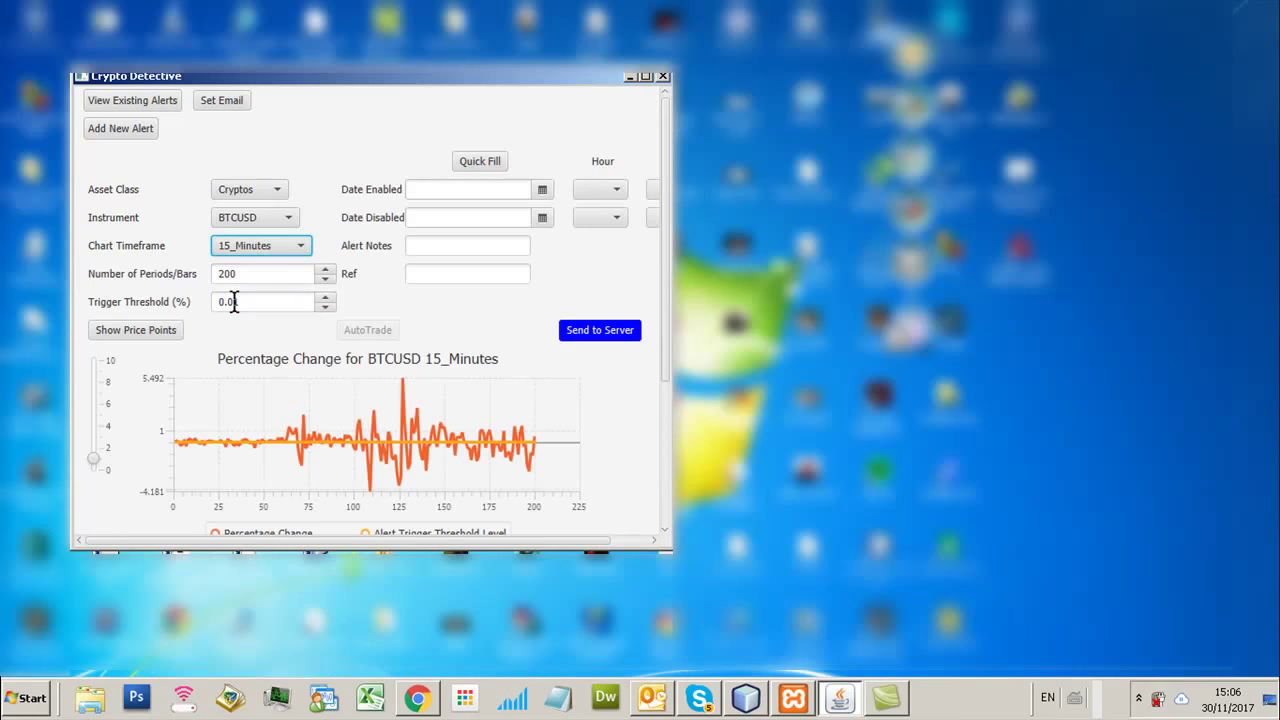
pyautogui.moveTo(668, 178); pyautogui.dragTo(663, 243)
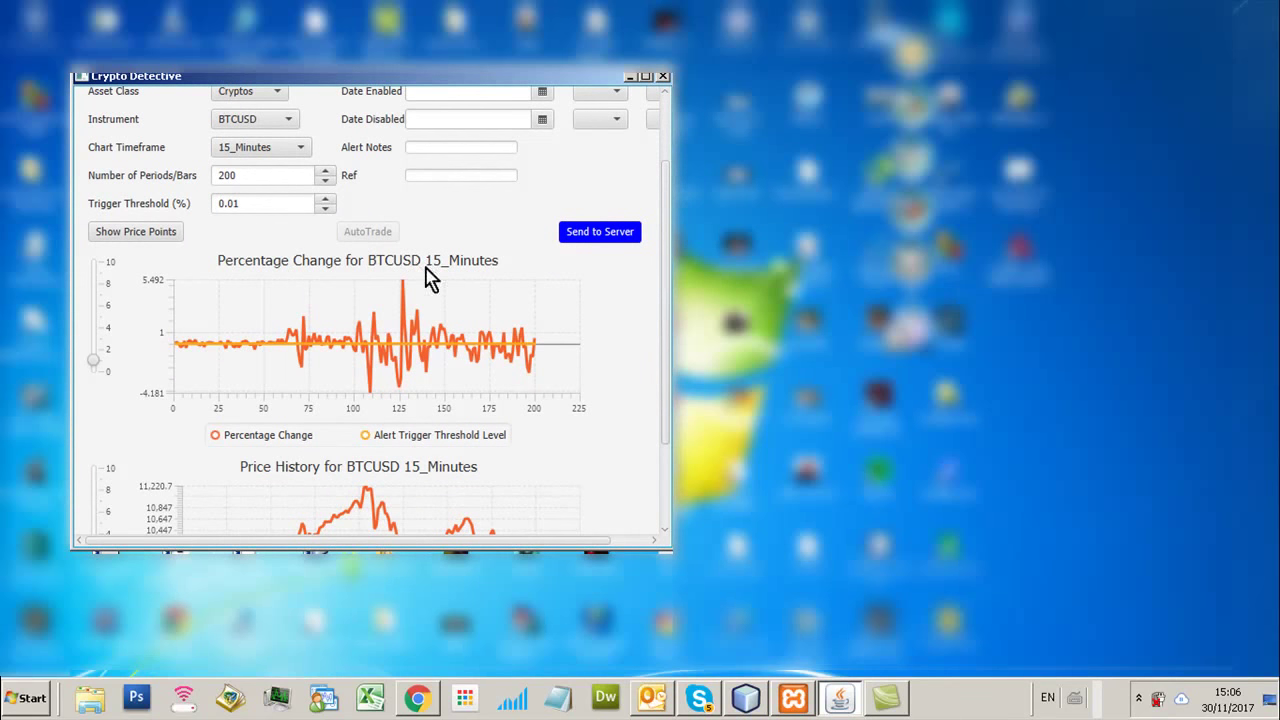
pyautogui.click(124, 241)
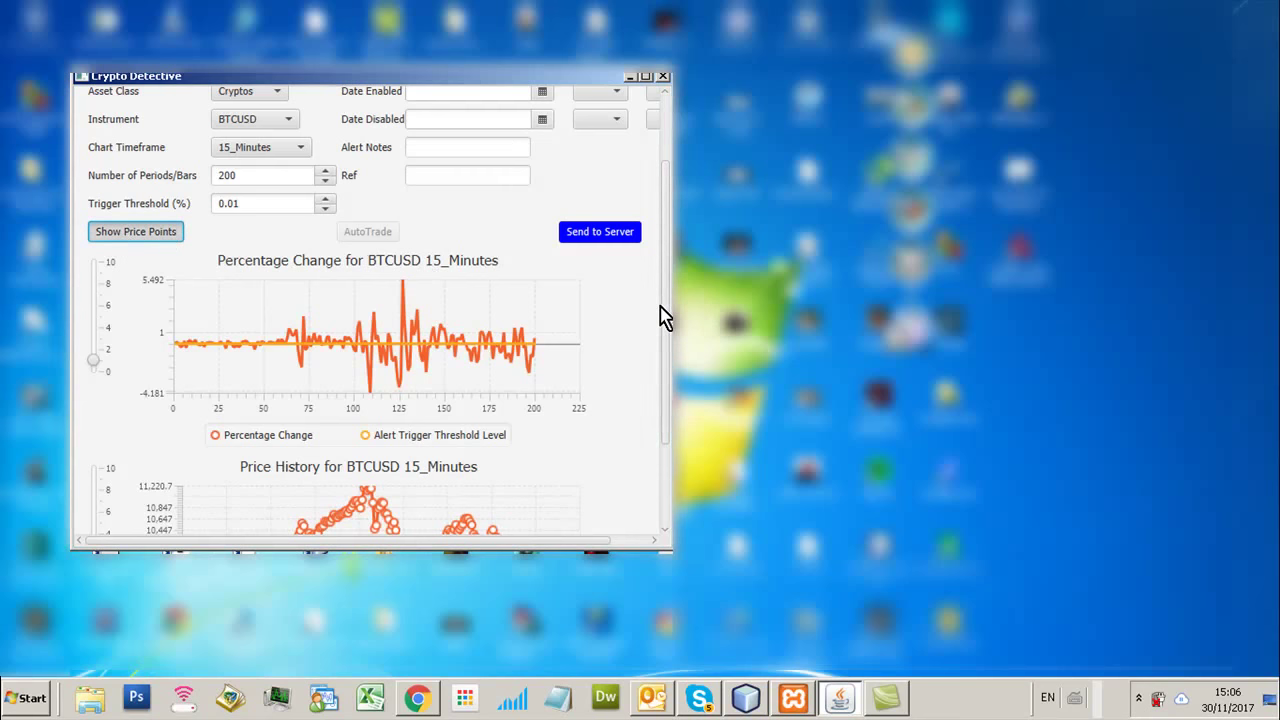
pyautogui.moveTo(662, 316); pyautogui.dragTo(671, 390)
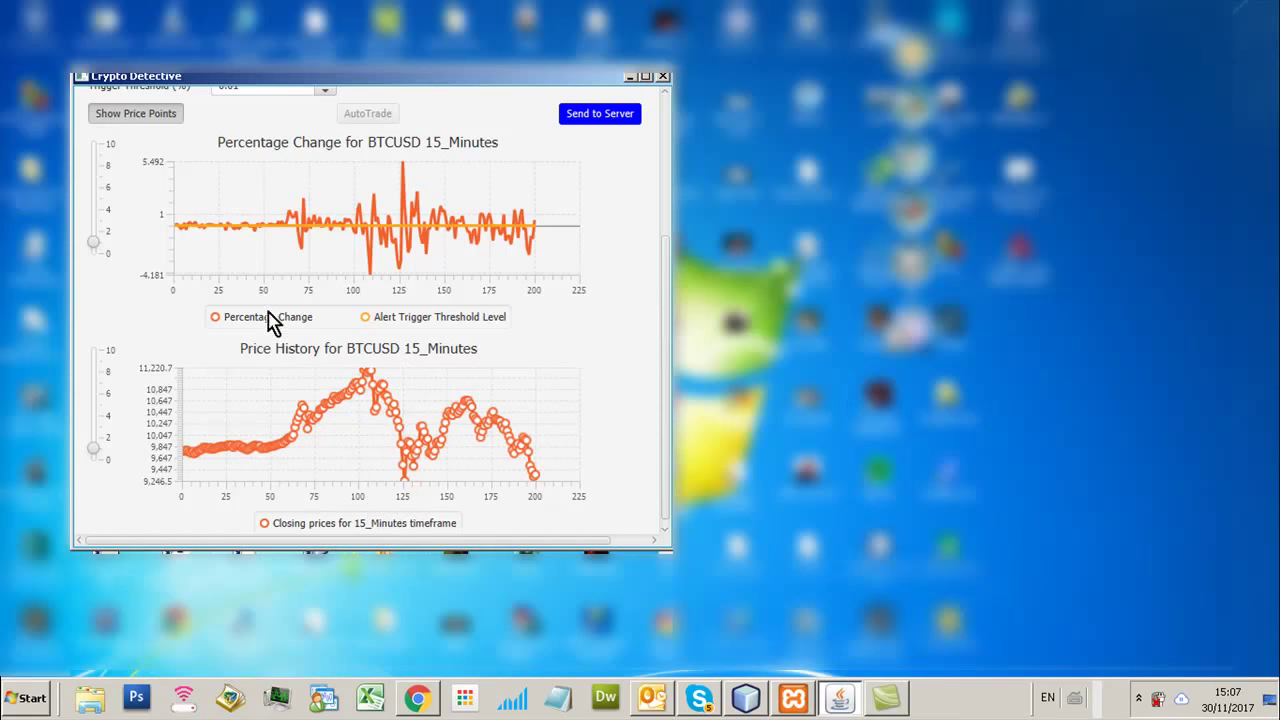
pyautogui.moveTo(668, 313); pyautogui.dragTo(668, 271)
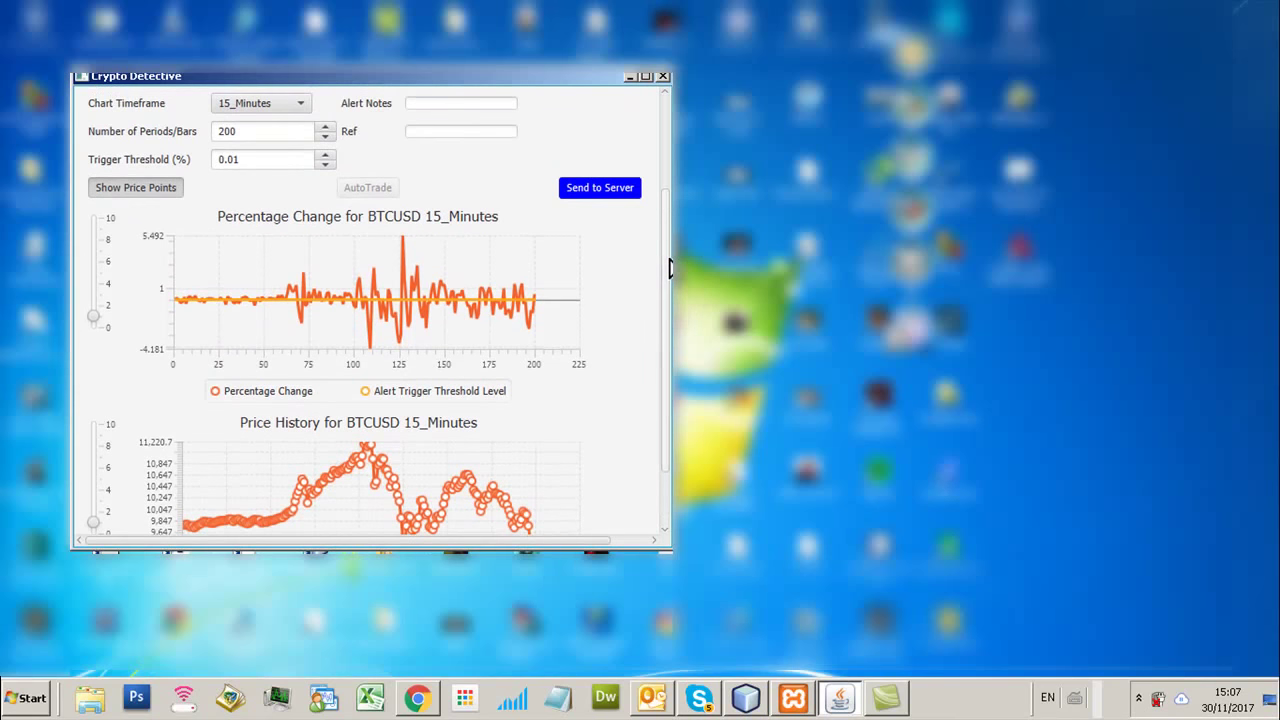
# Step: Change Number of Periods/Bars from 200 to 100 and review the redrawn BTCUSD 15_Minutes charts
pyautogui.click(230, 131)
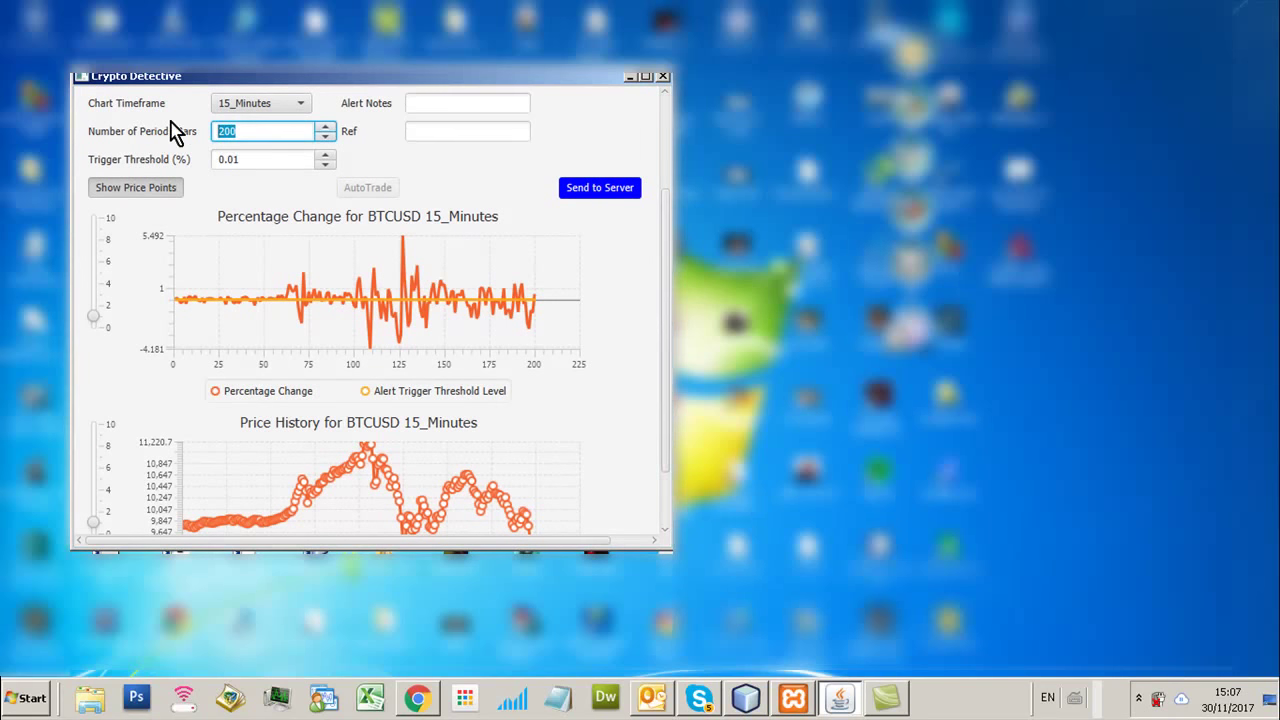
pyautogui.press('Return')
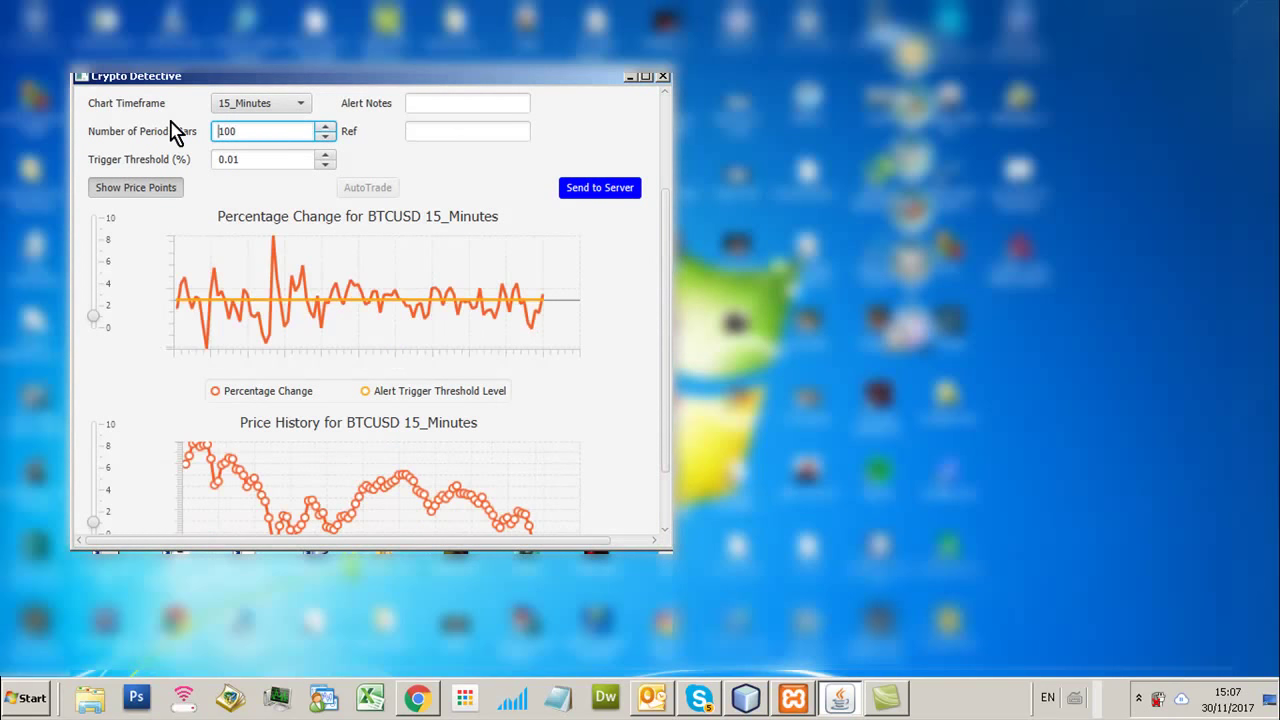
pyautogui.moveTo(668, 257); pyautogui.dragTo(662, 303)
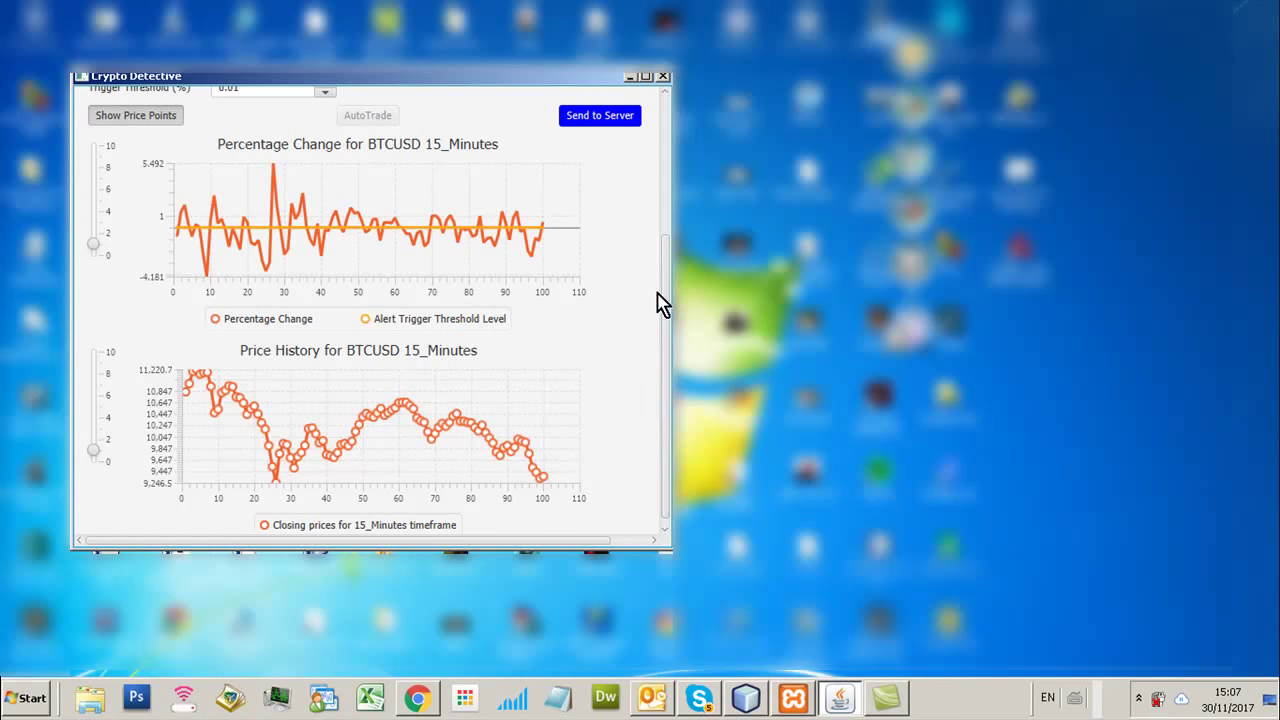
pyautogui.moveTo(660, 303); pyautogui.dragTo(669, 222)
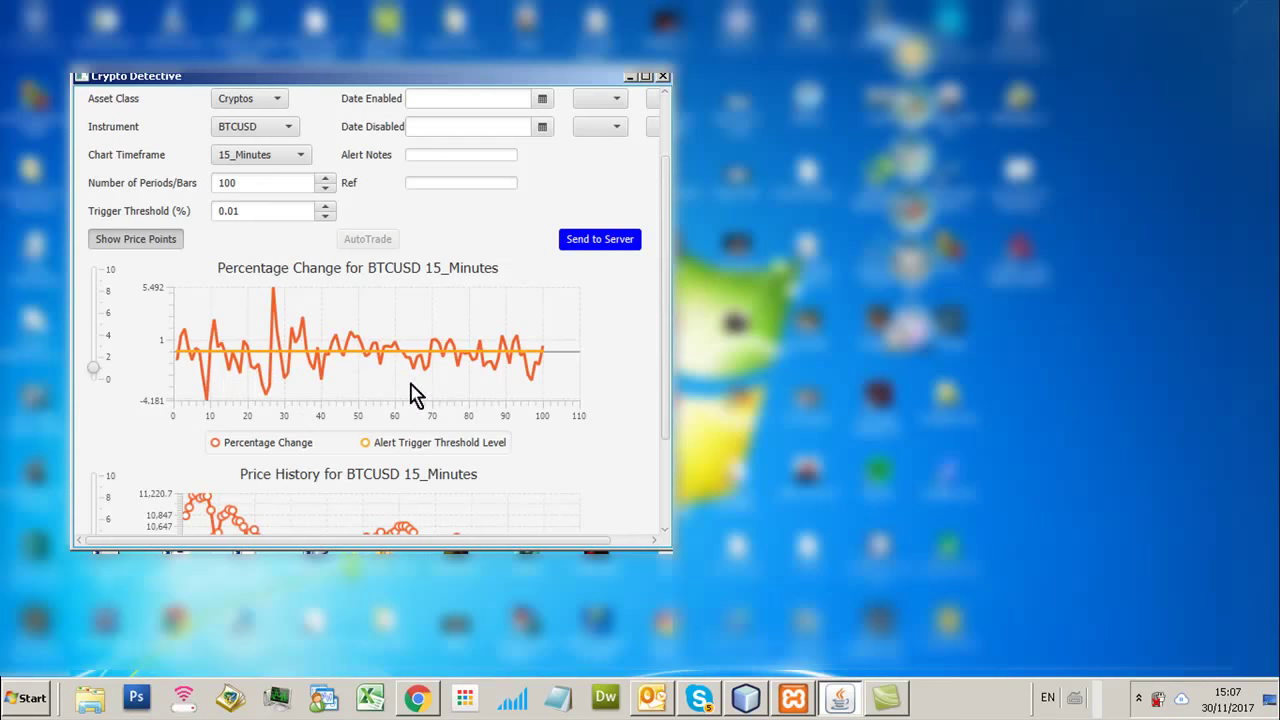
pyautogui.moveTo(662, 352); pyautogui.dragTo(666, 305)
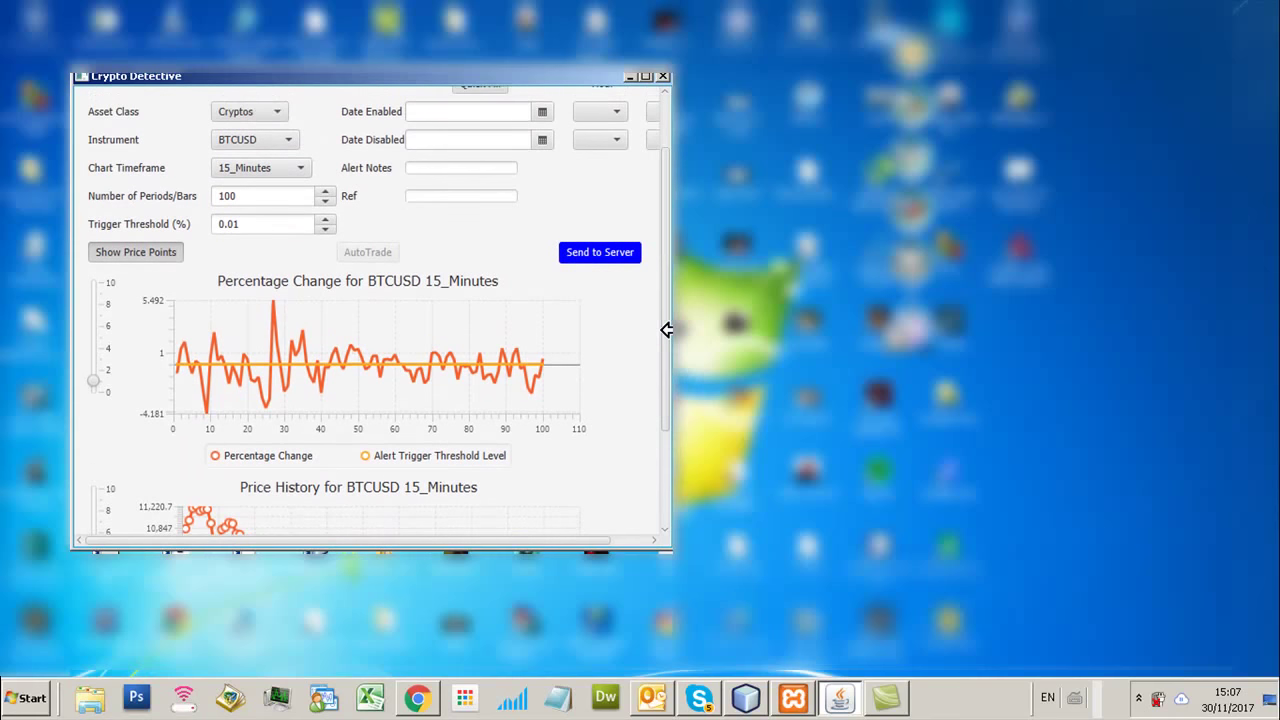
# Step: Switch Chart Timeframe to 60_Minutes and turn off Show Price Points on Price History
pyautogui.click(272, 170)
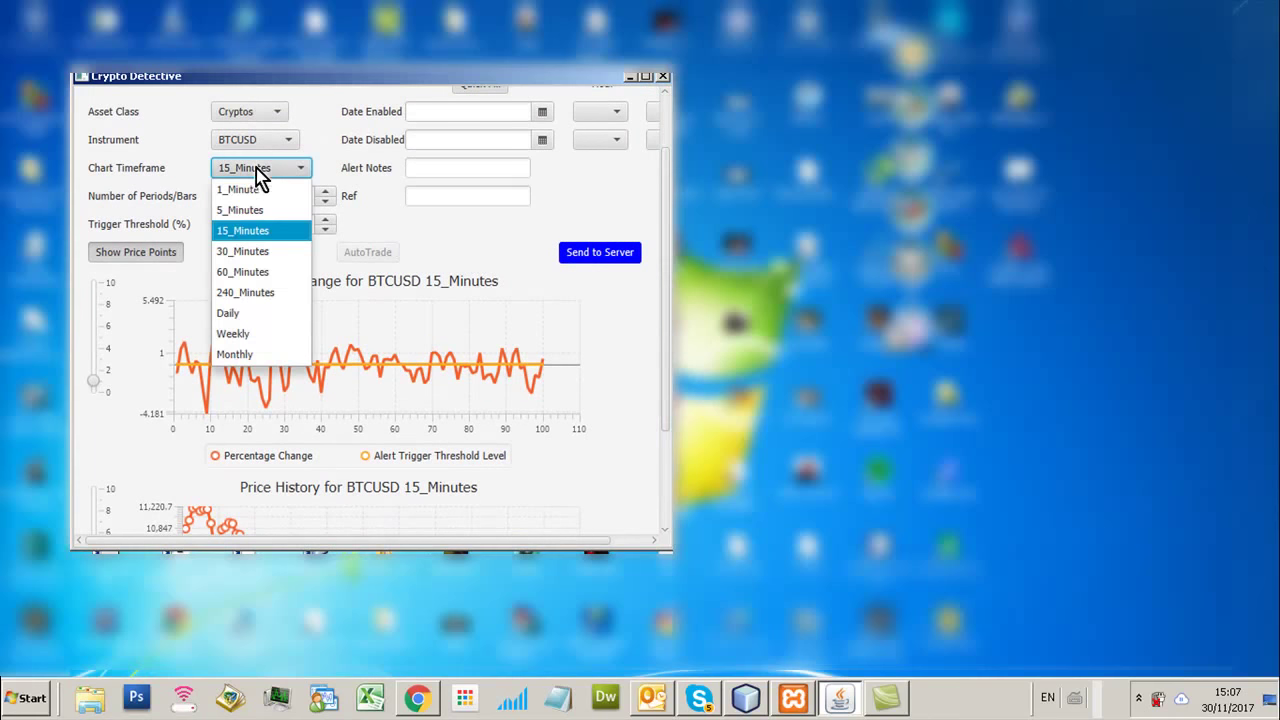
pyautogui.click(243, 274)
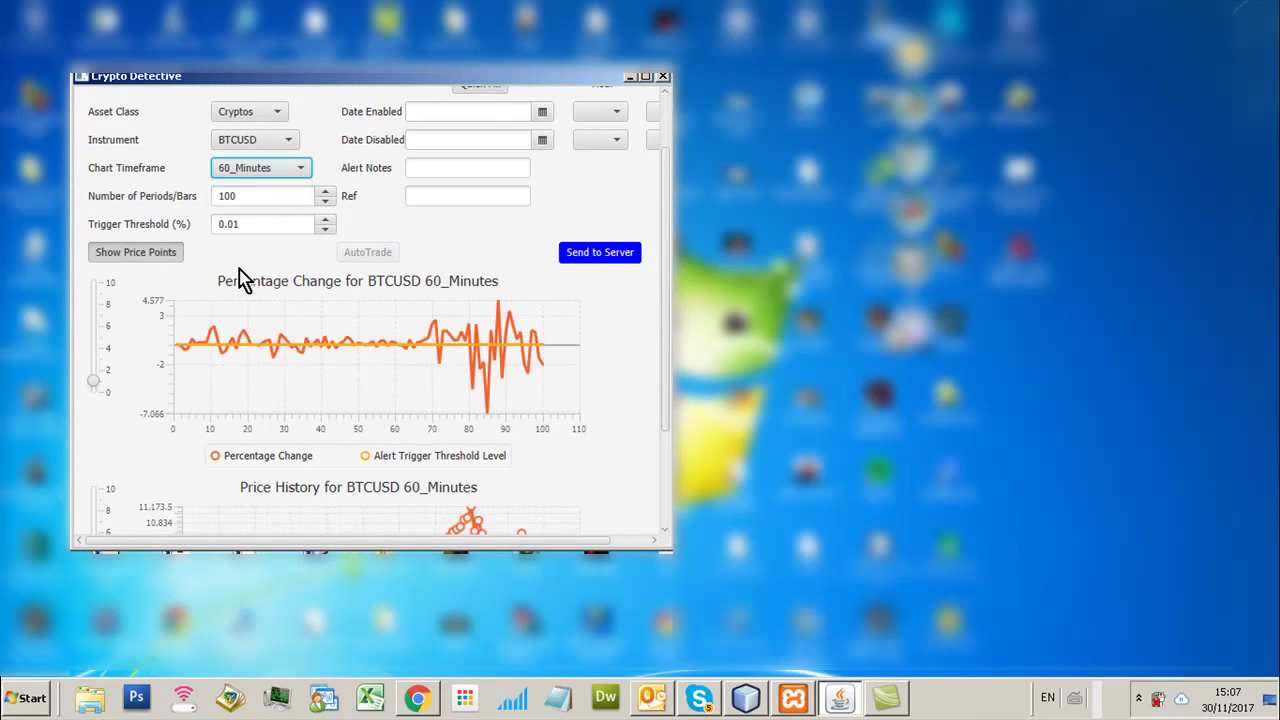
pyautogui.scroll(-2, 660, 345)
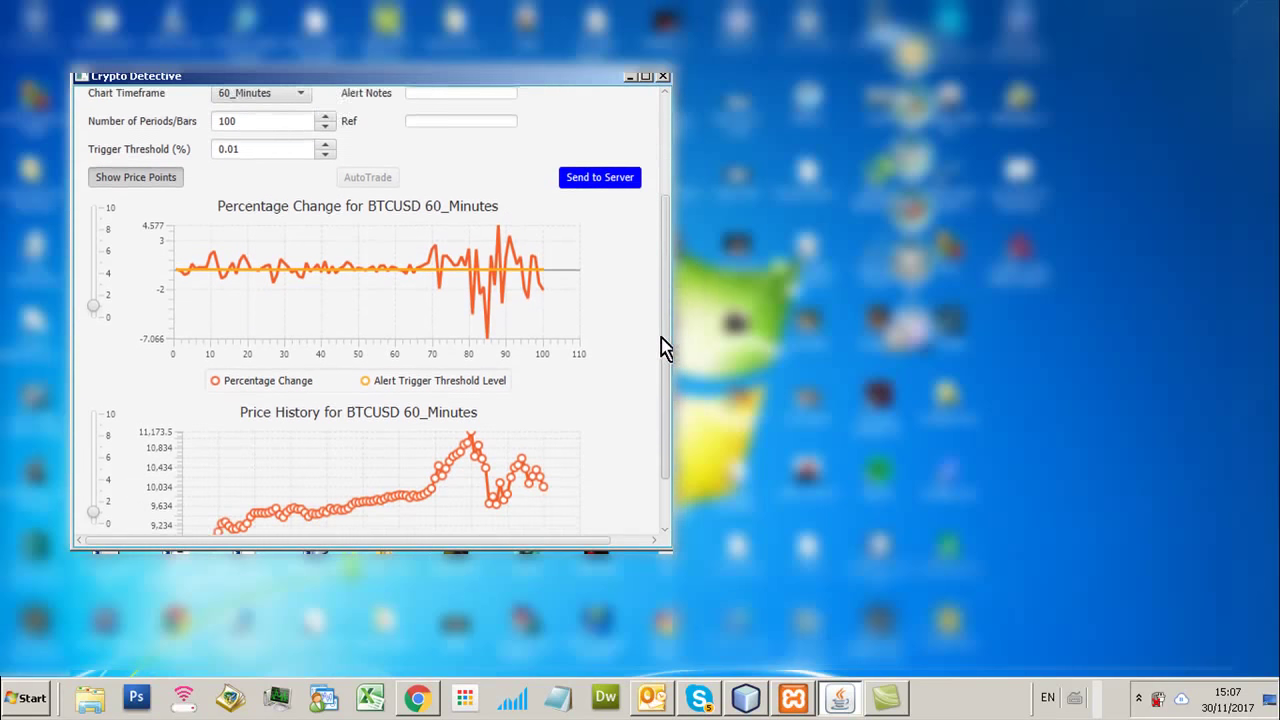
pyautogui.moveTo(660, 350); pyautogui.dragTo(660, 365)
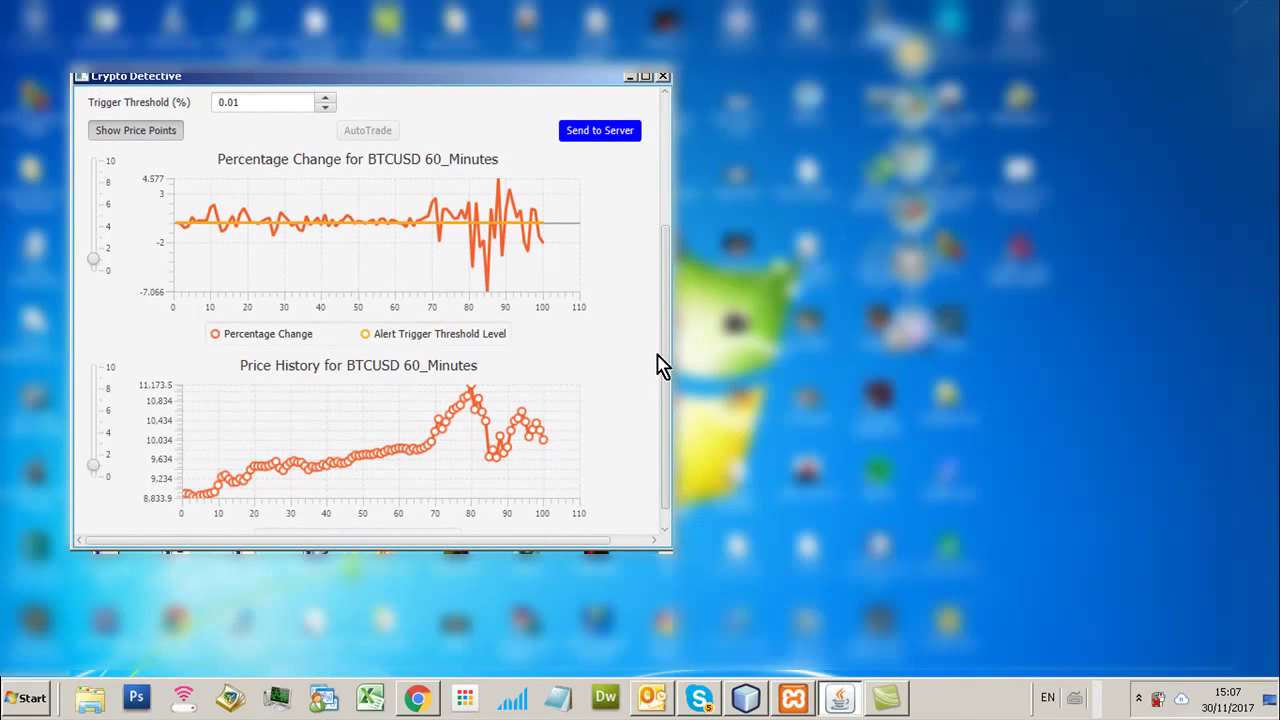
pyautogui.click(137, 138)
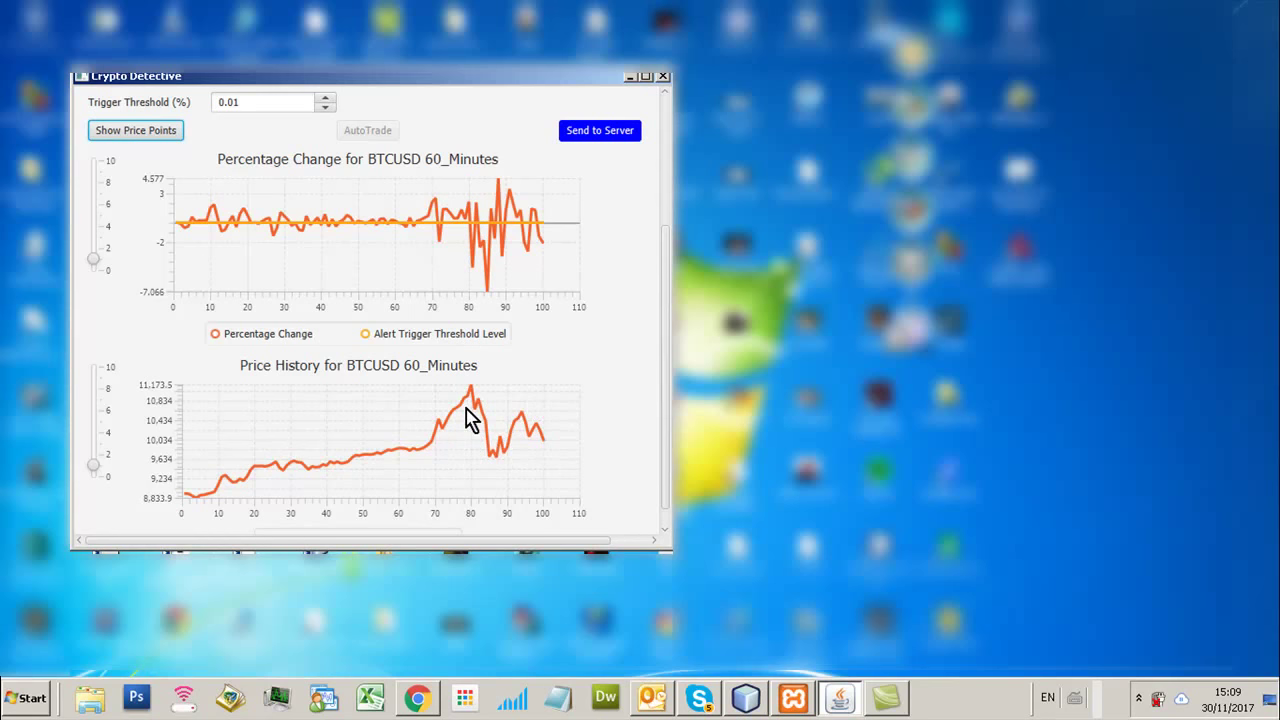
# Step: Open the Bitcoin (BTC) overview page from CryptoCompare's Coins menu
pyautogui.click(418, 698)
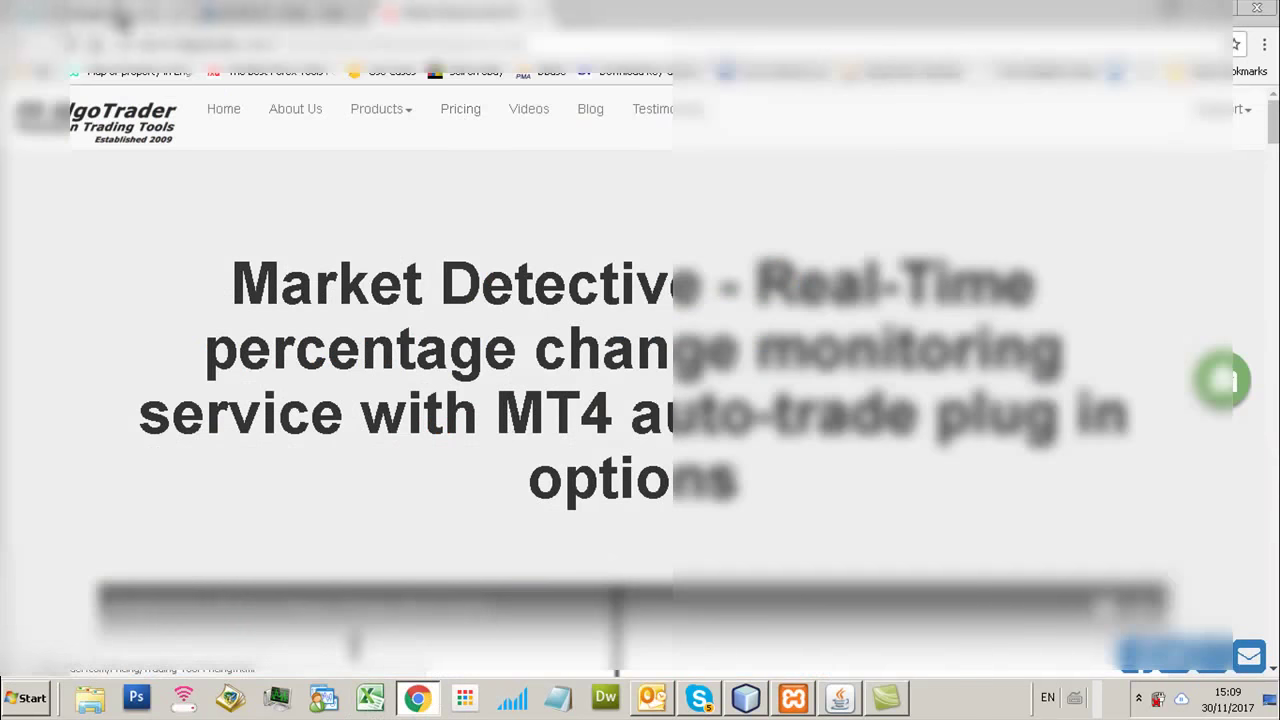
pyautogui.click(118, 16)
pyautogui.moveTo(320, 106)
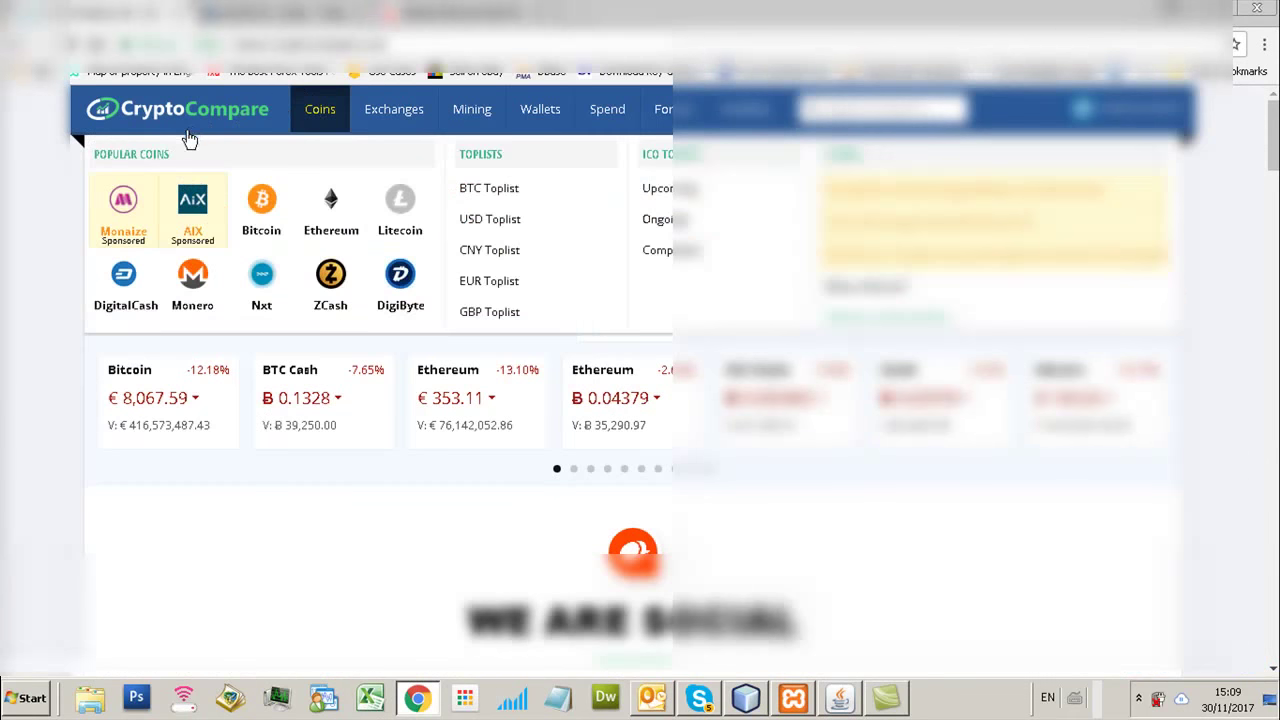
pyautogui.click(255, 215)
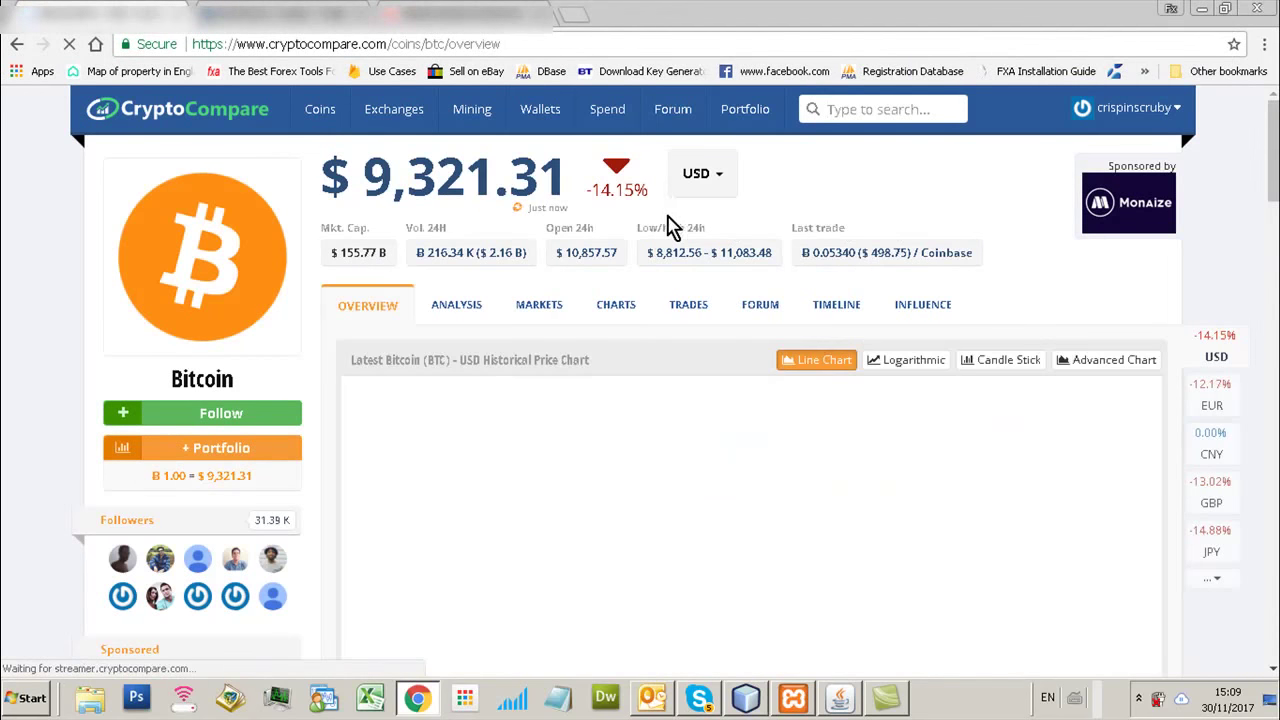
# Step: Show Bitcoin's USD price as candlesticks, trying 3 Months before settling on 1 Week
pyautogui.click(1000, 362)
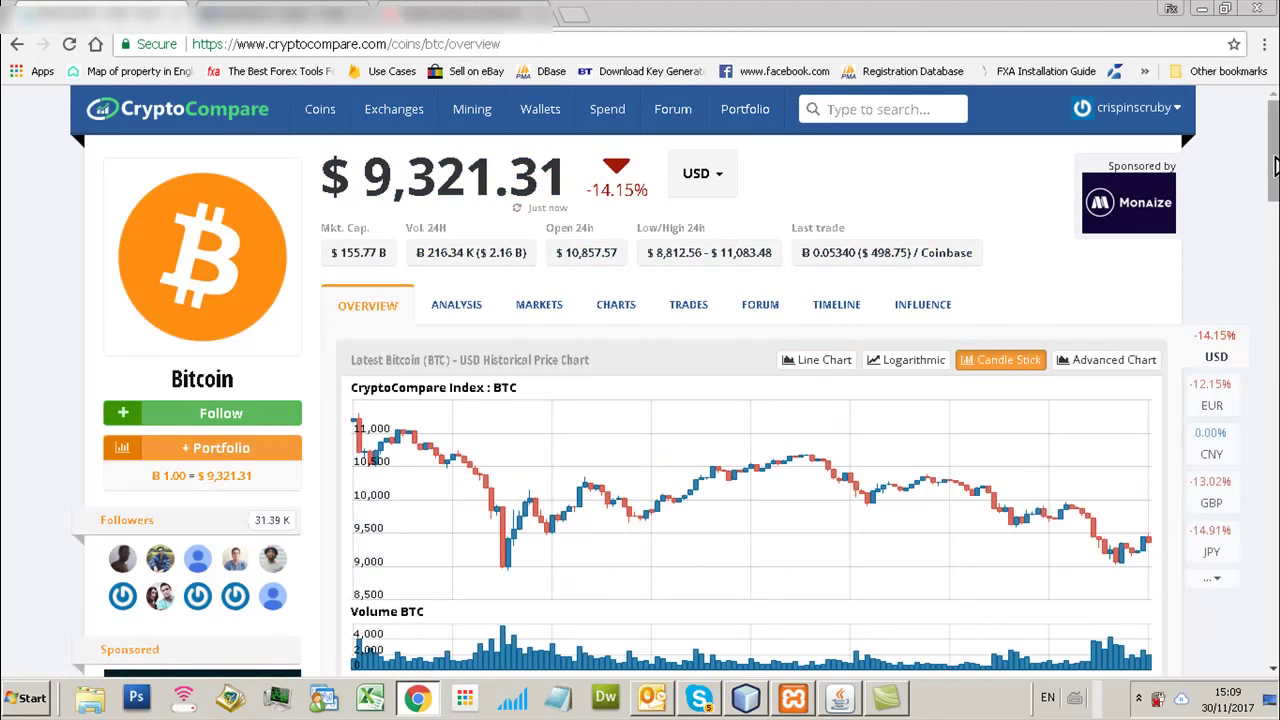
pyautogui.moveTo(1275, 165); pyautogui.dragTo(1266, 200)
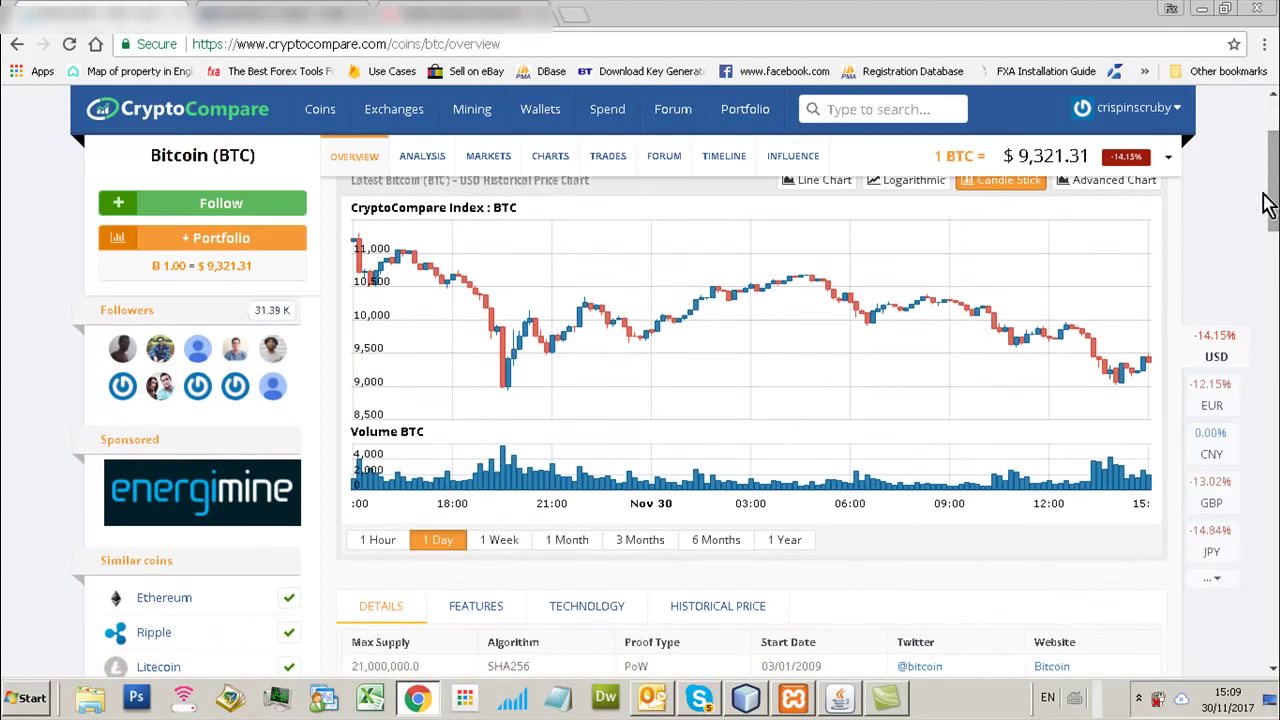
pyautogui.click(636, 540)
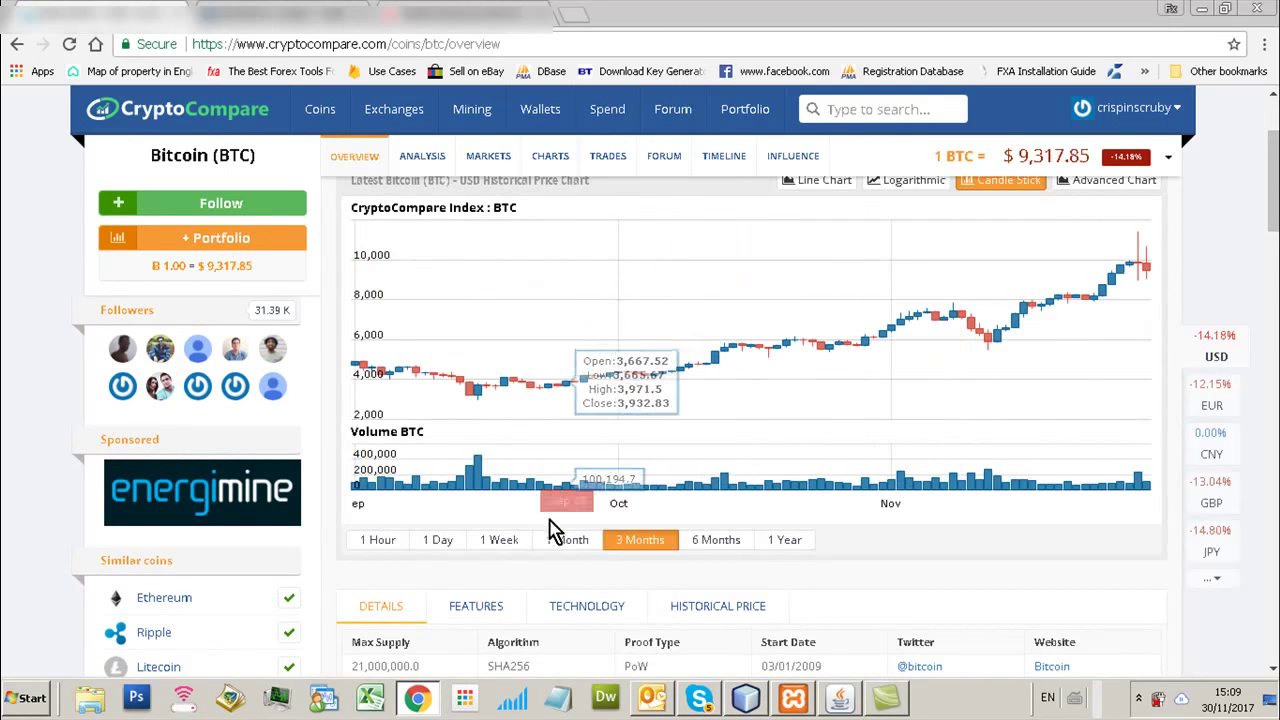
pyautogui.click(493, 539)
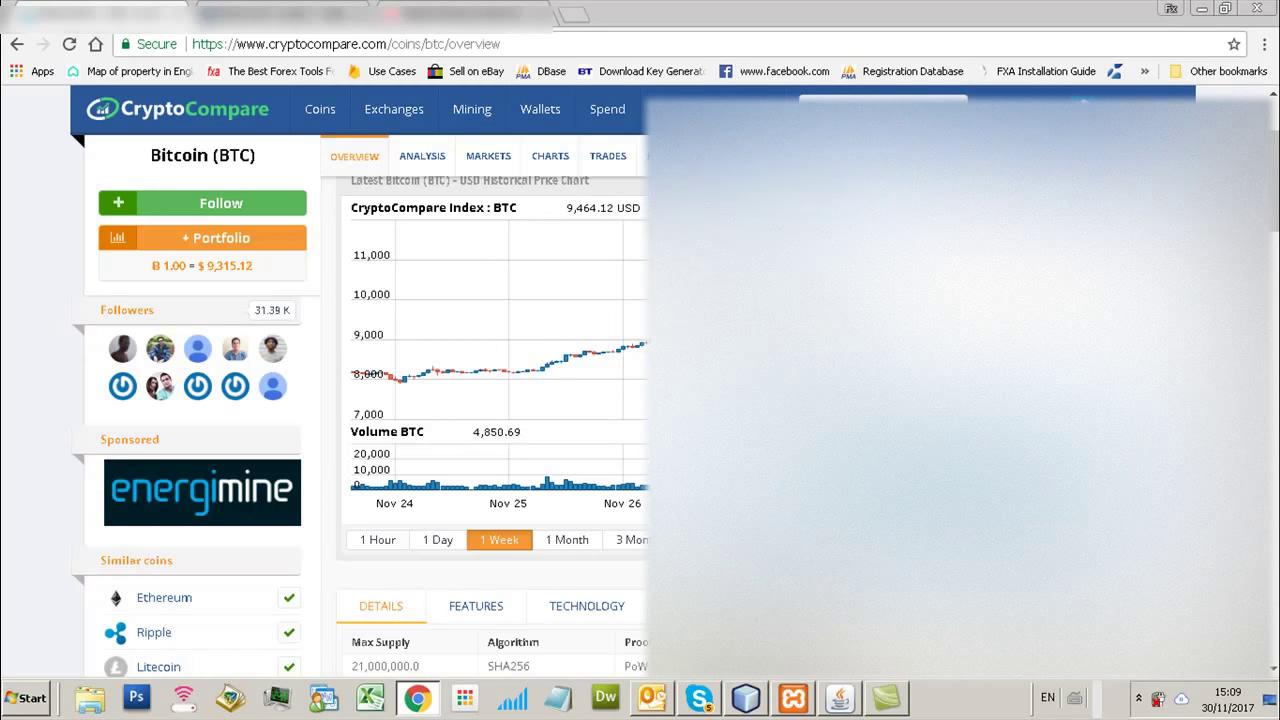
# Step: In Outlook's FX AlgoTrader folder, step down to the ETHUSD 240_Minutes % Change Alert email
pyautogui.click(651, 698)
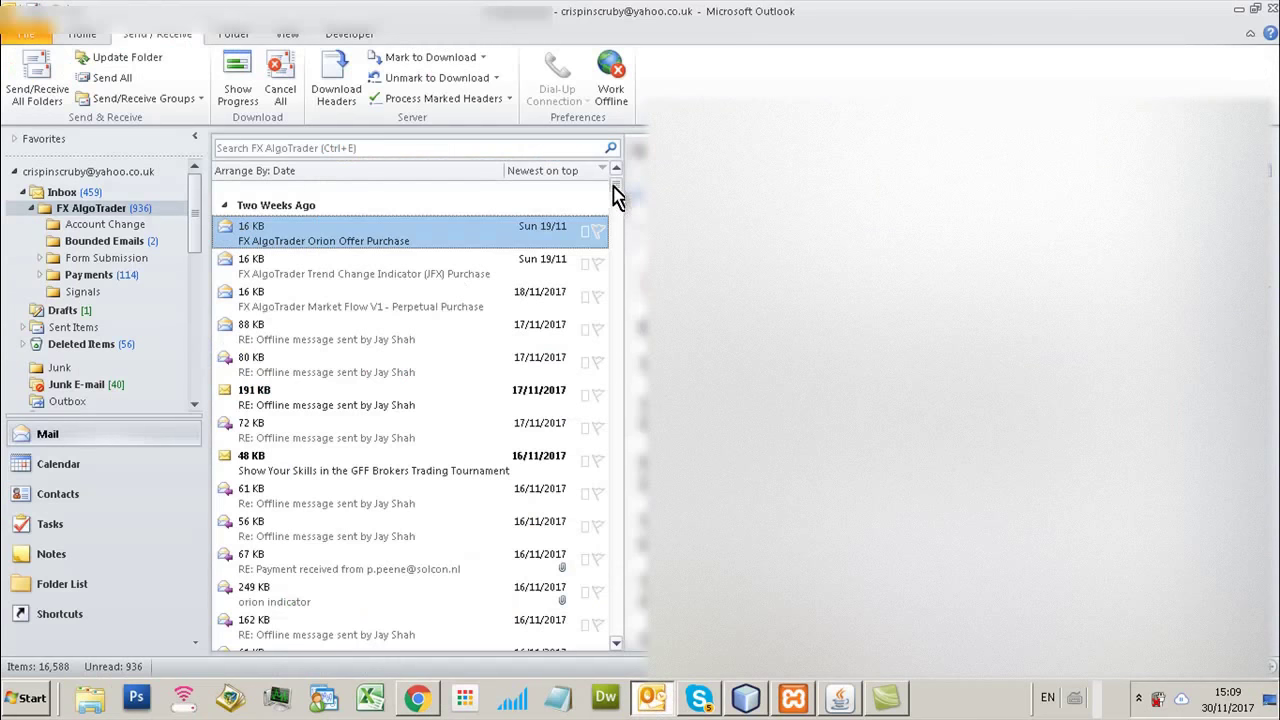
pyautogui.moveTo(616, 200); pyautogui.dragTo(615, 281)
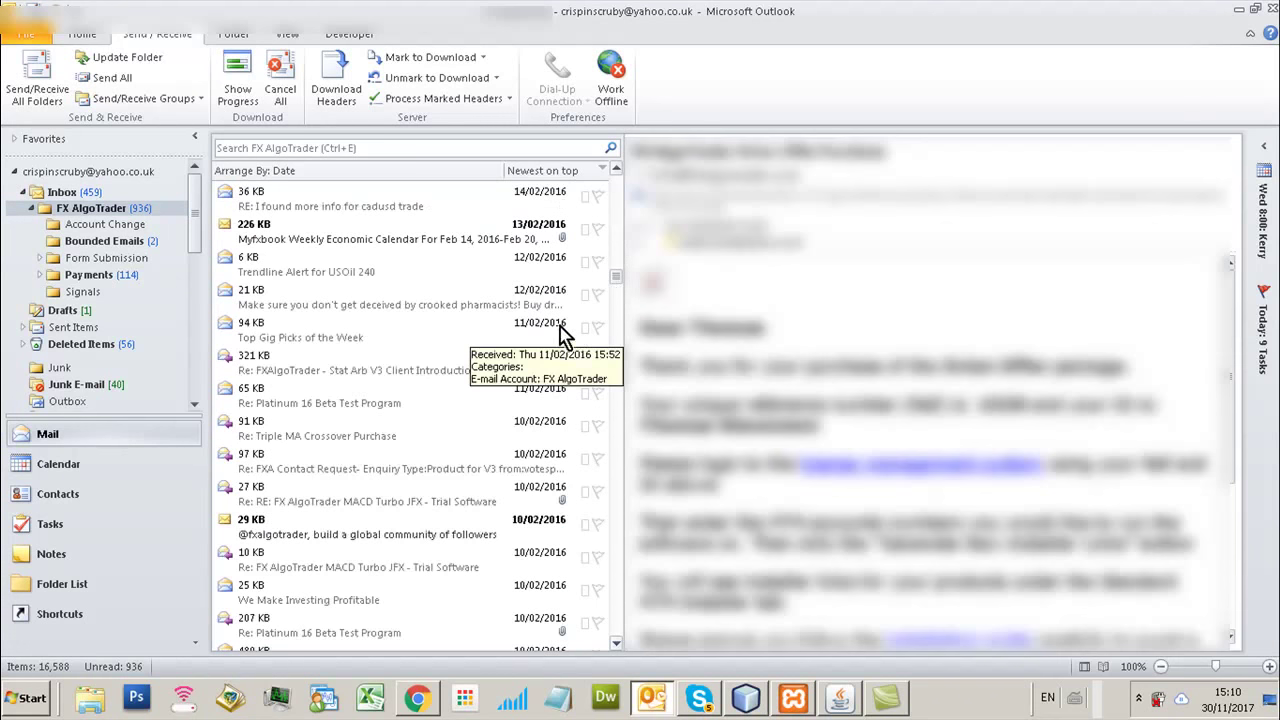
pyautogui.press('Down')
pyautogui.press('Down')
pyautogui.press('Down')
pyautogui.press('Down')
pyautogui.press('Down')
pyautogui.press('Down')
pyautogui.press('Down')
pyautogui.press('Down')
pyautogui.press('Down')
pyautogui.press('Down')
pyautogui.press('Down')
pyautogui.press('Down')
pyautogui.press('Down')
pyautogui.press('Down')
pyautogui.press('Down')
pyautogui.press('Down')
pyautogui.press('Down')
pyautogui.press('Down')
pyautogui.press('Down')
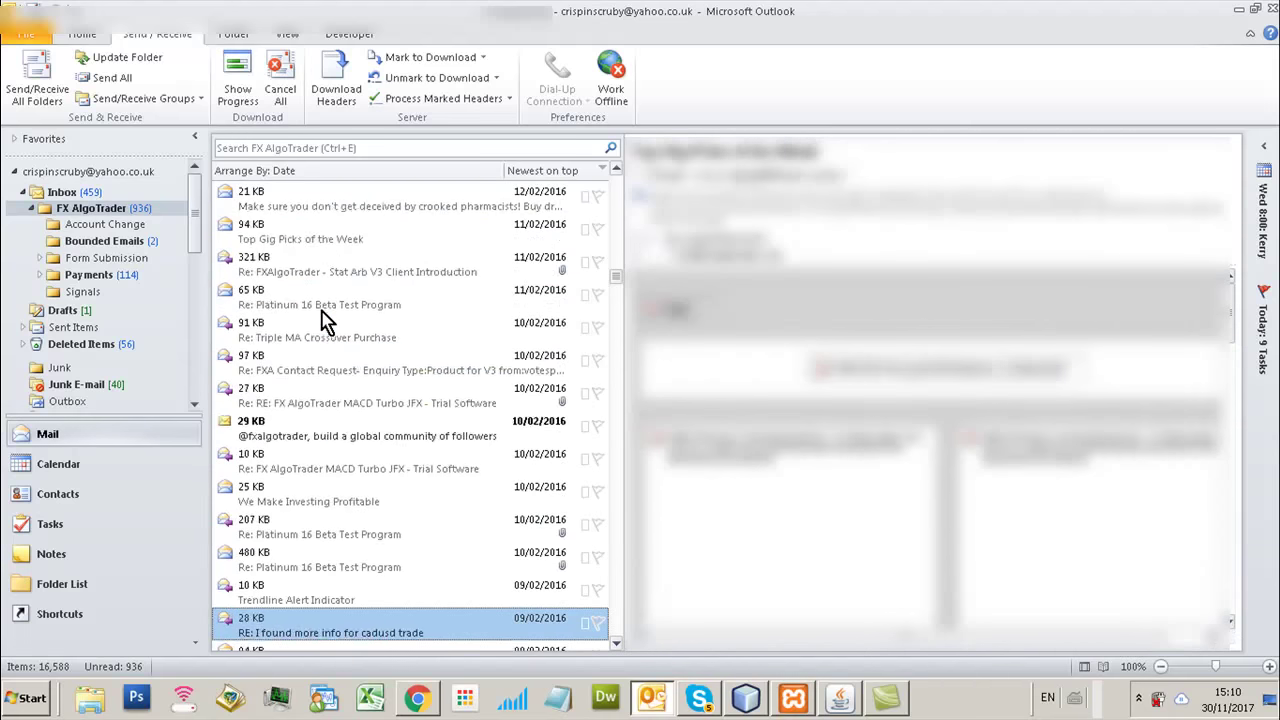
pyautogui.press('Down')
pyautogui.press('Down')
pyautogui.press('Down')
pyautogui.press('Down')
pyautogui.press('Down')
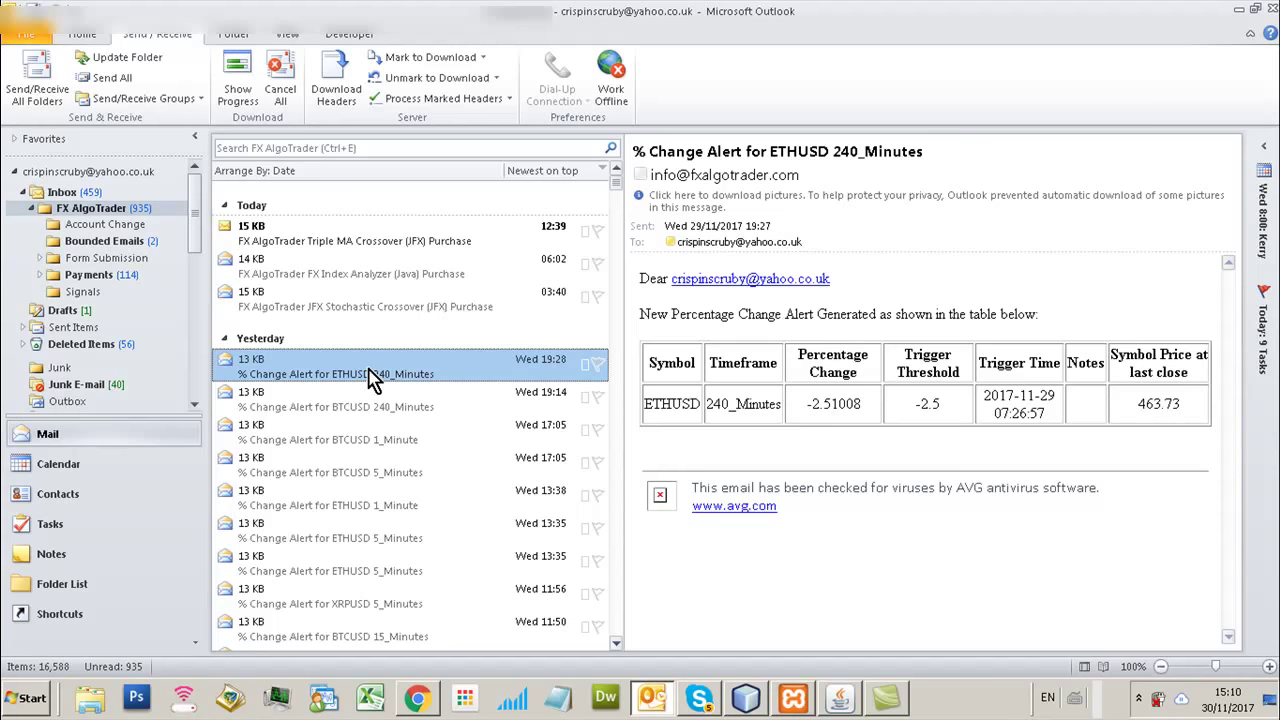
# Step: Show Ethereum's USD price as a candlestick chart on CryptoCompare, then return to the Outlook alert email
pyautogui.click(418, 698)
pyautogui.moveTo(320, 112)
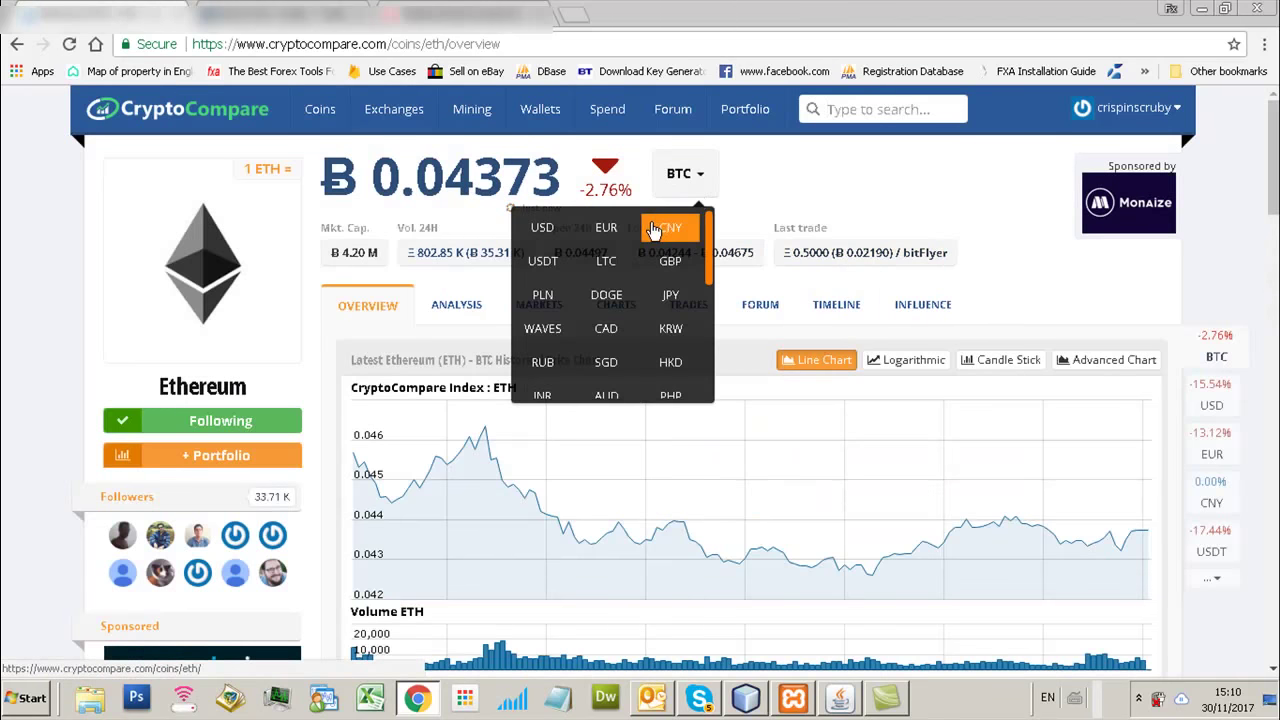
pyautogui.click(537, 224)
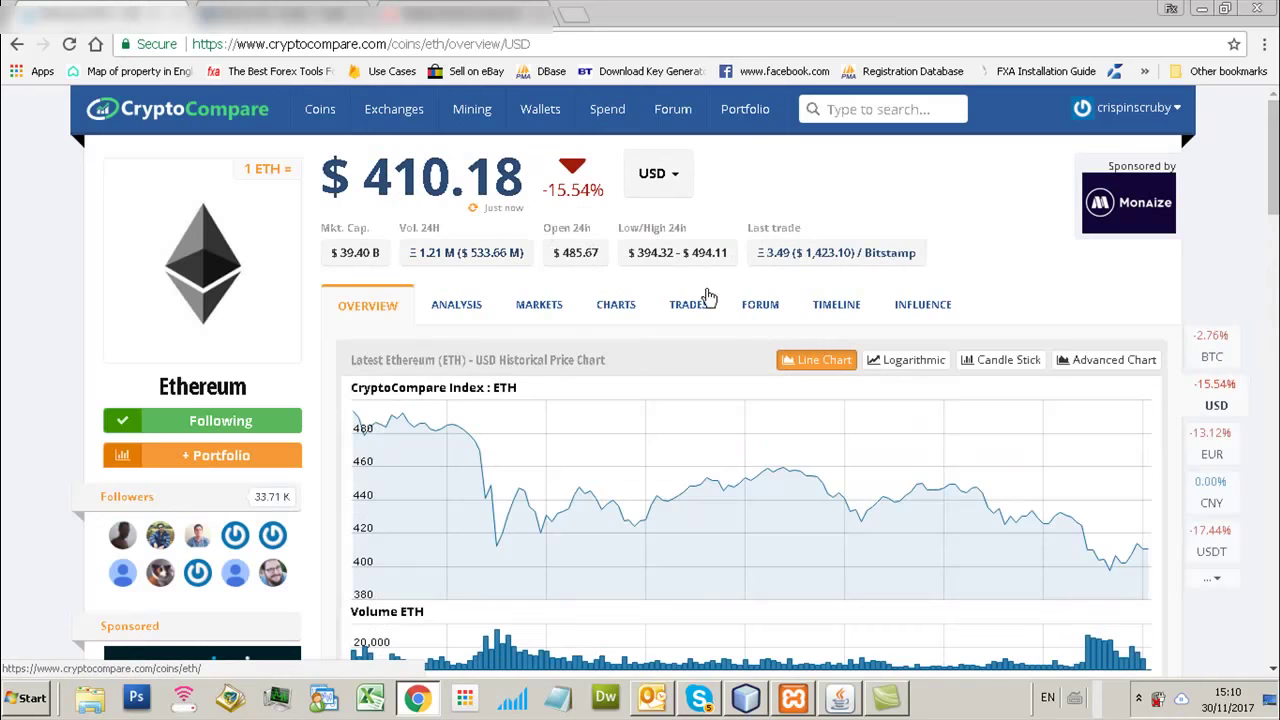
pyautogui.click(971, 359)
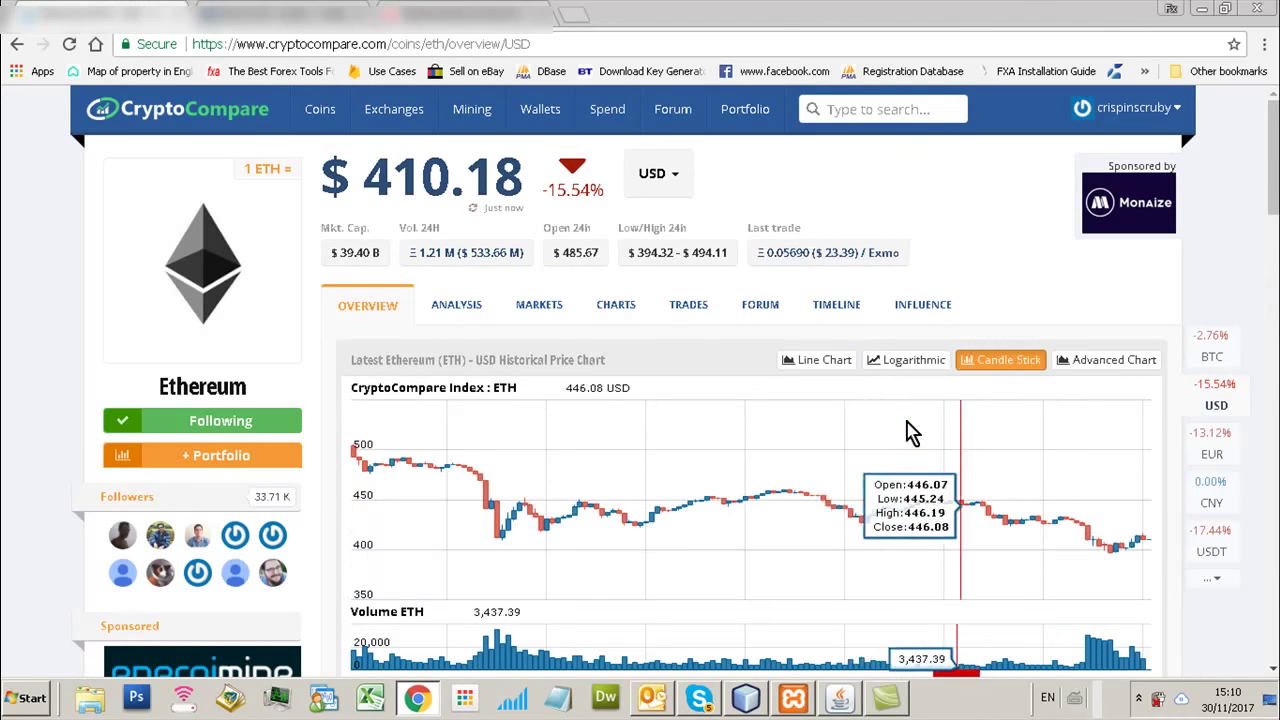
pyautogui.scroll(-1, 1275, 175)
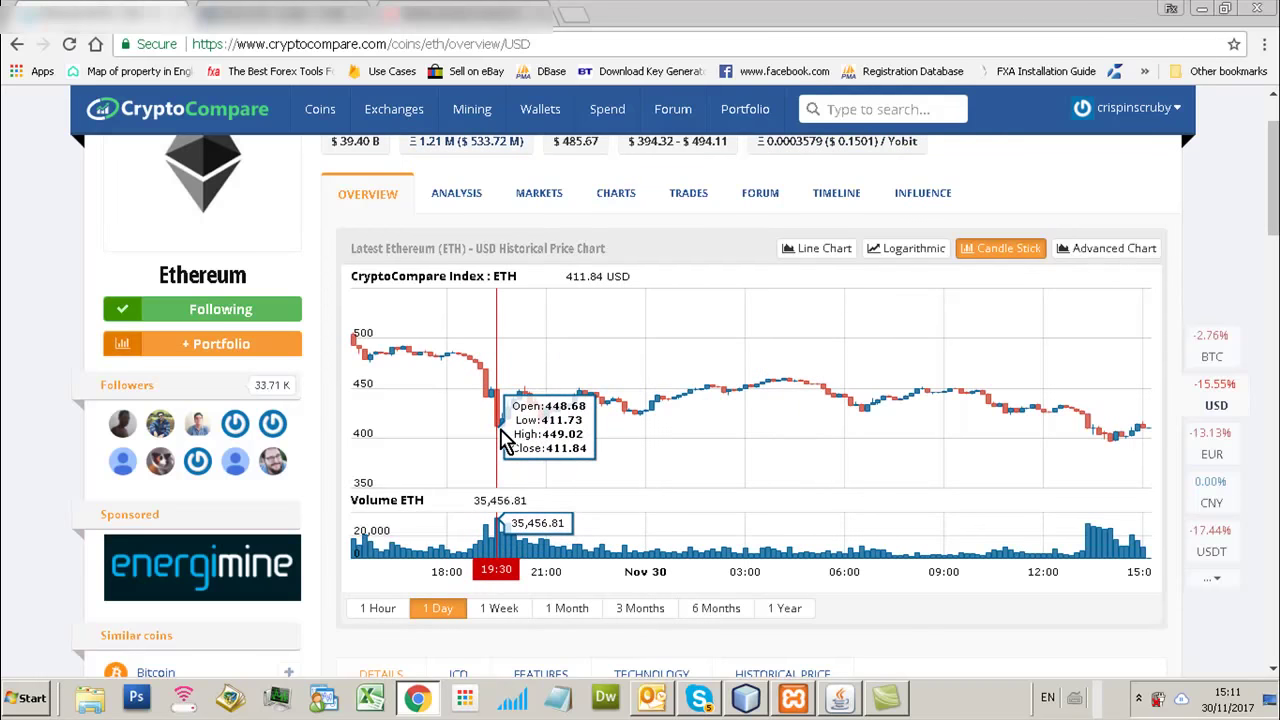
pyautogui.click(652, 704)
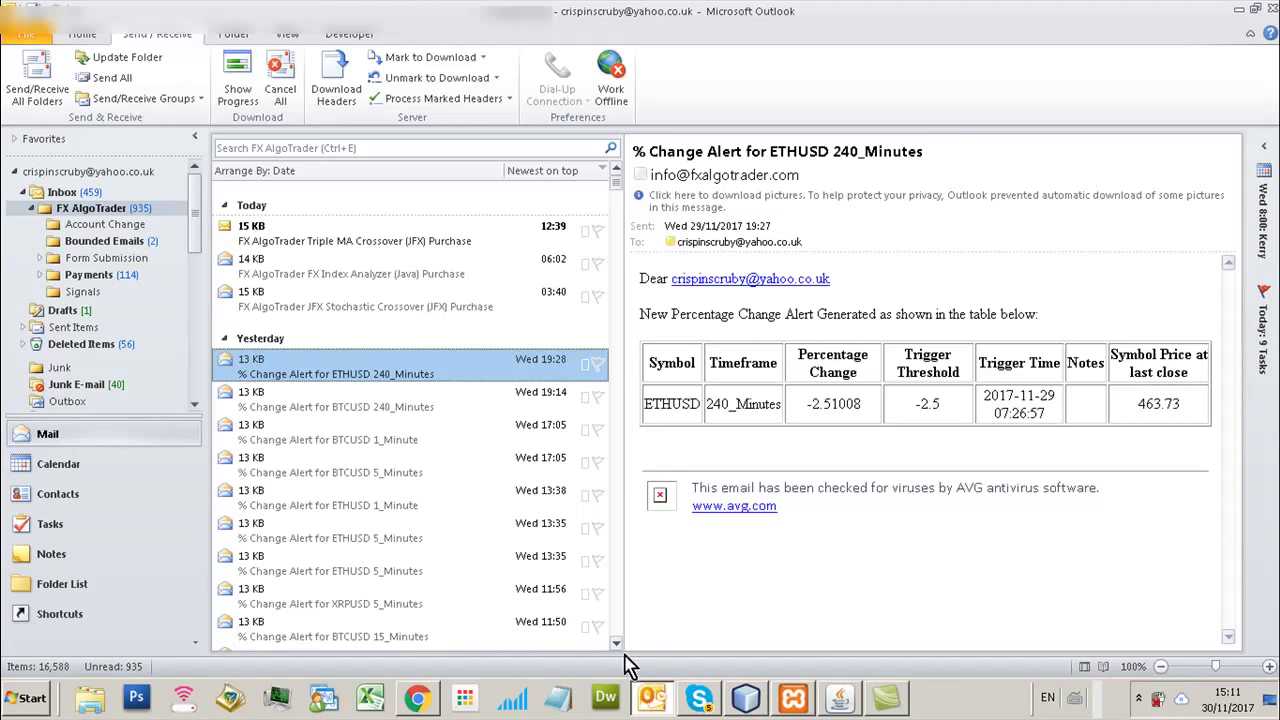
# Step: Switch from Outlook back to CryptoCompare's Ethereum one-day candlestick chart in Chrome
pyautogui.click(418, 700)
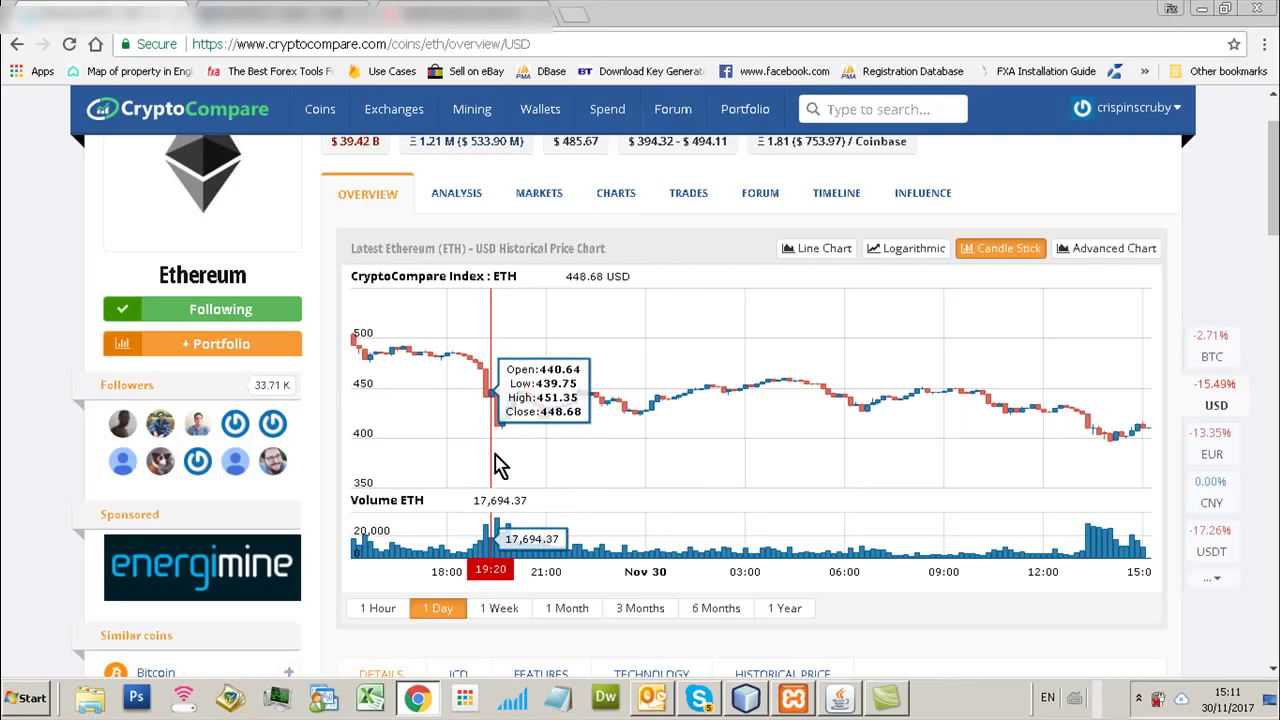
# Step: Switch the CryptoCompare Ethereum chart to 1 Week, then widen it to the 1 Month range
pyautogui.click(503, 615)
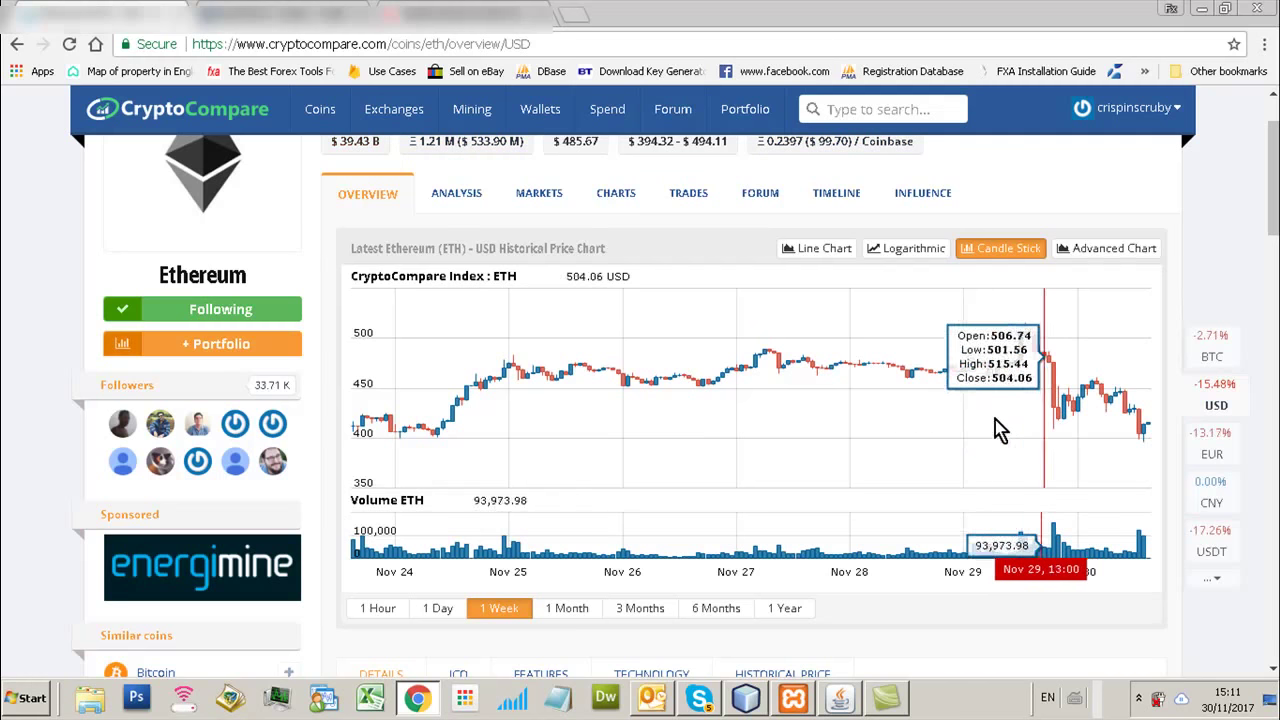
pyautogui.click(567, 610)
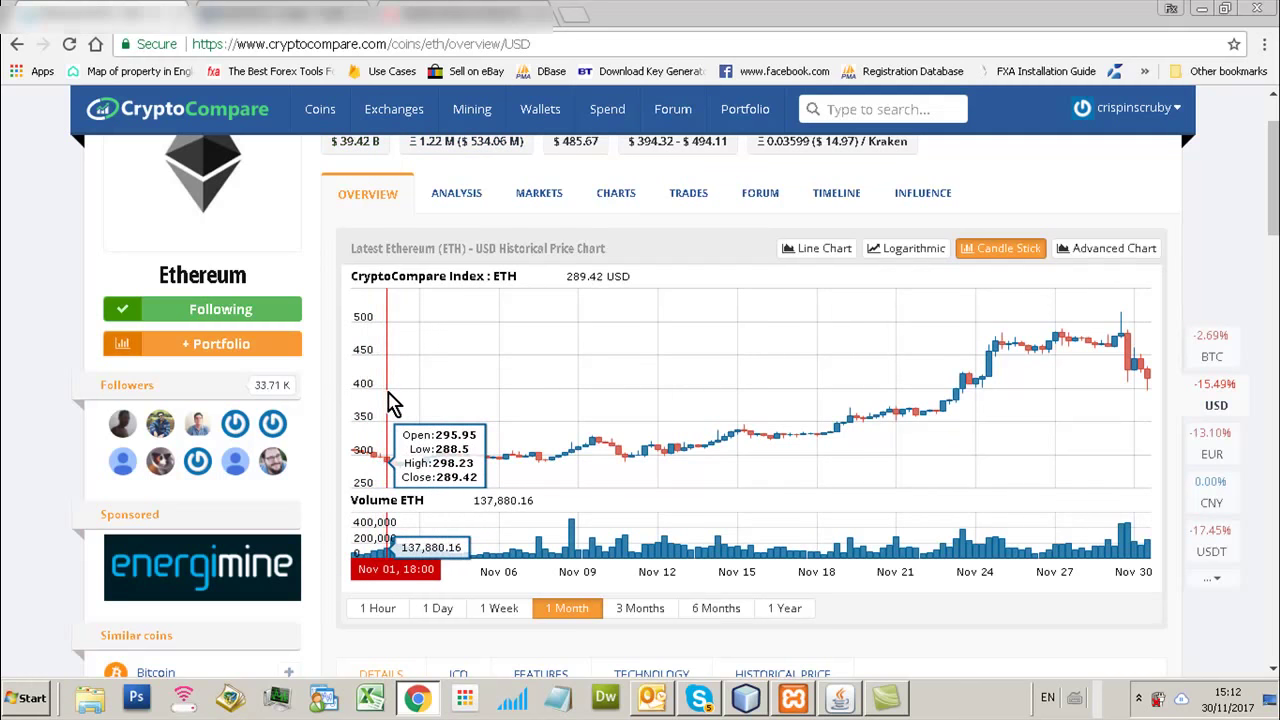
pyautogui.click(838, 700)
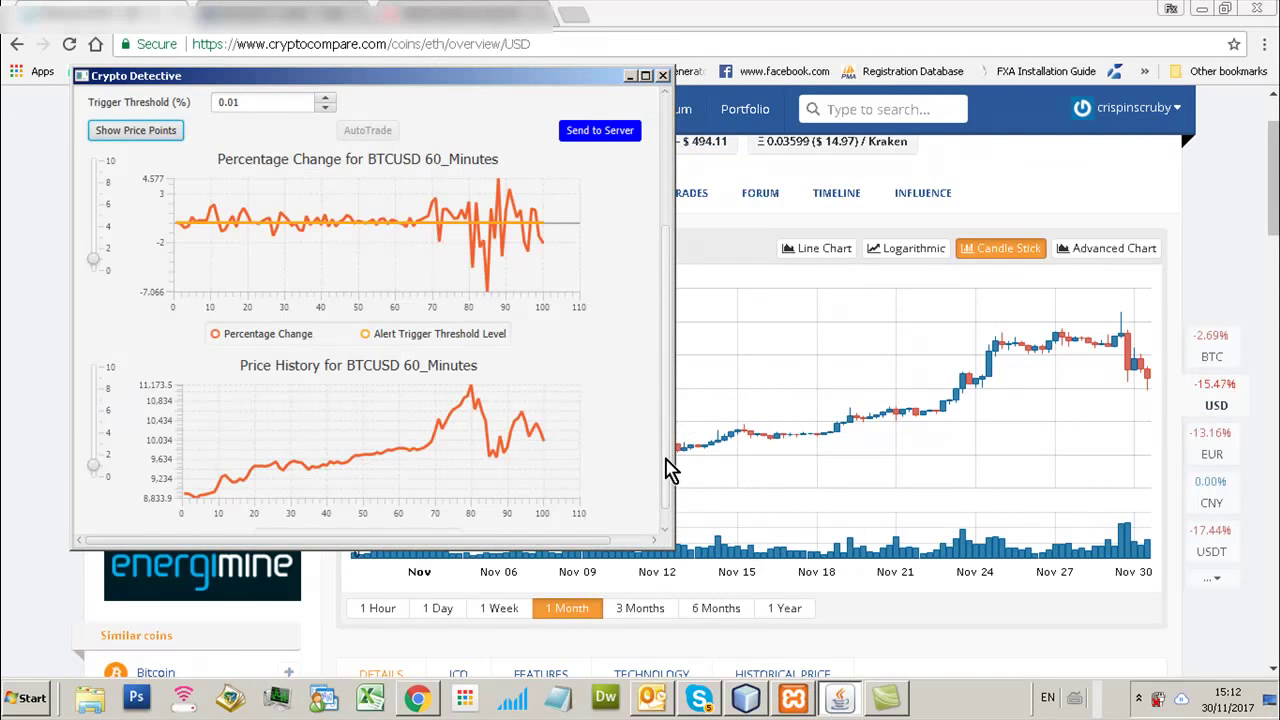
pyautogui.moveTo(671, 466); pyautogui.dragTo(672, 372)
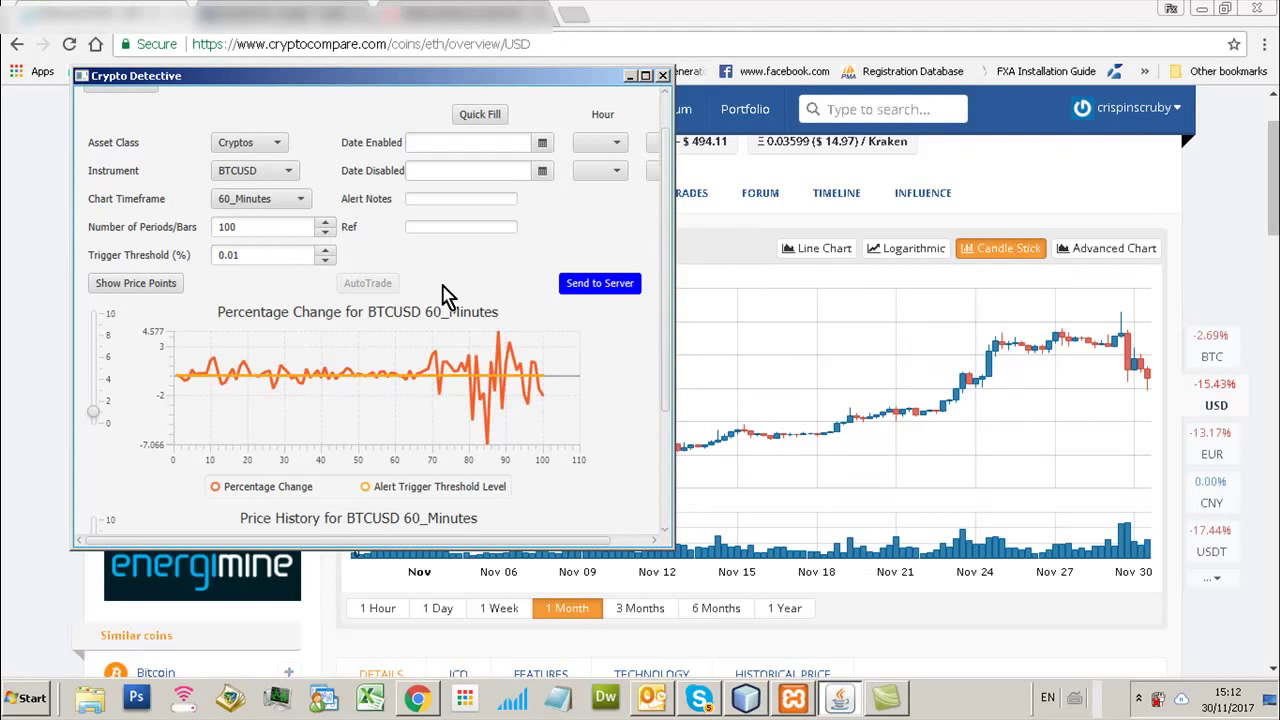
pyautogui.click(261, 206)
pyautogui.click(258, 208)
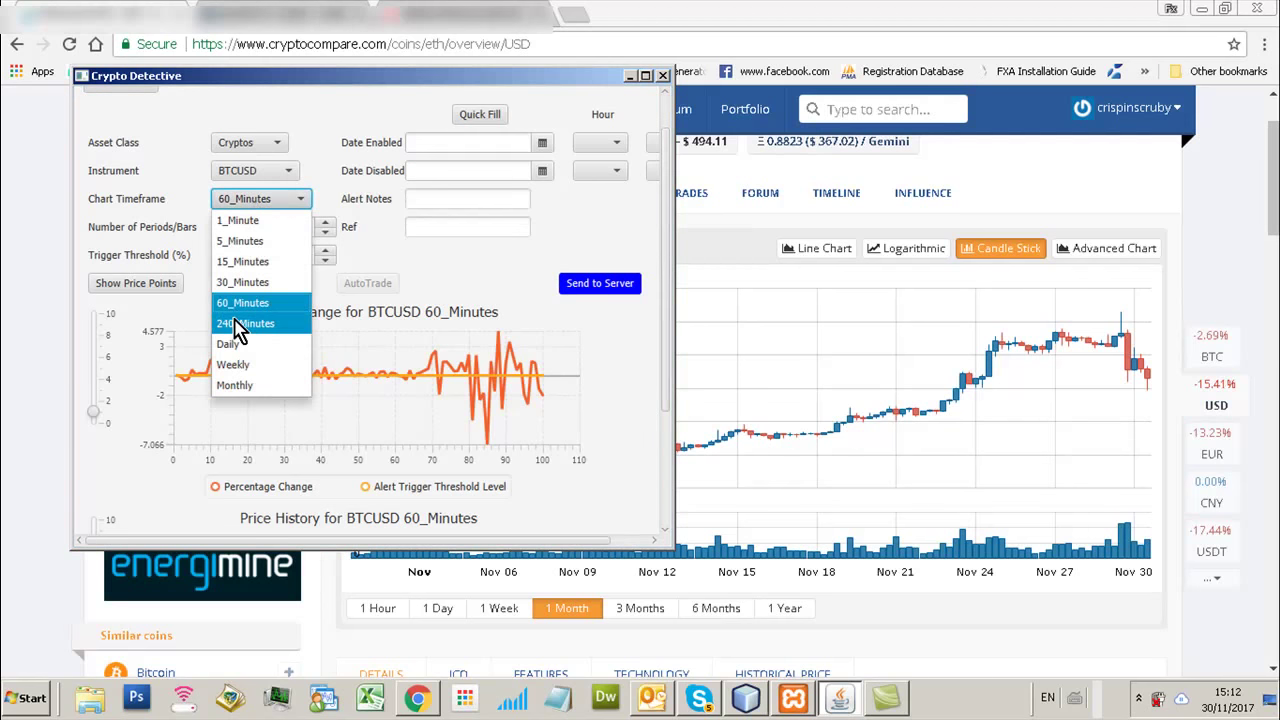
pyautogui.click(238, 325)
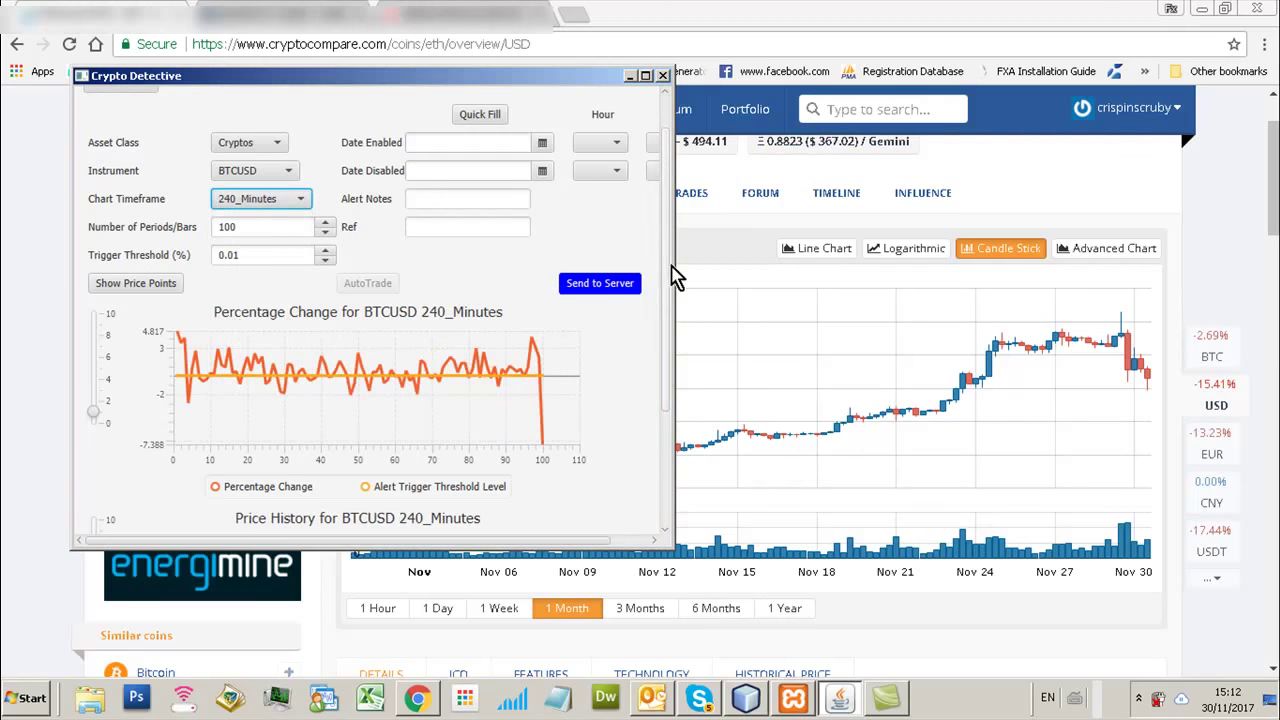
pyautogui.moveTo(665, 280); pyautogui.dragTo(670, 315)
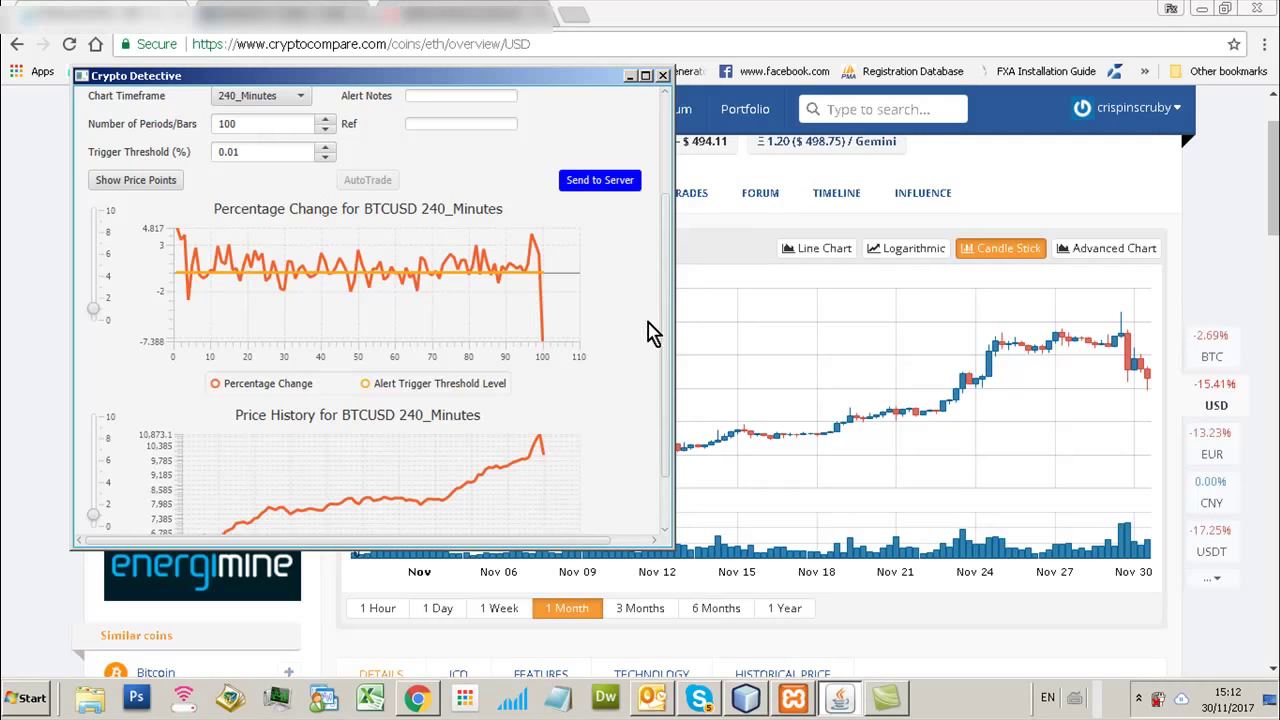
pyautogui.moveTo(670, 335); pyautogui.dragTo(683, 265)
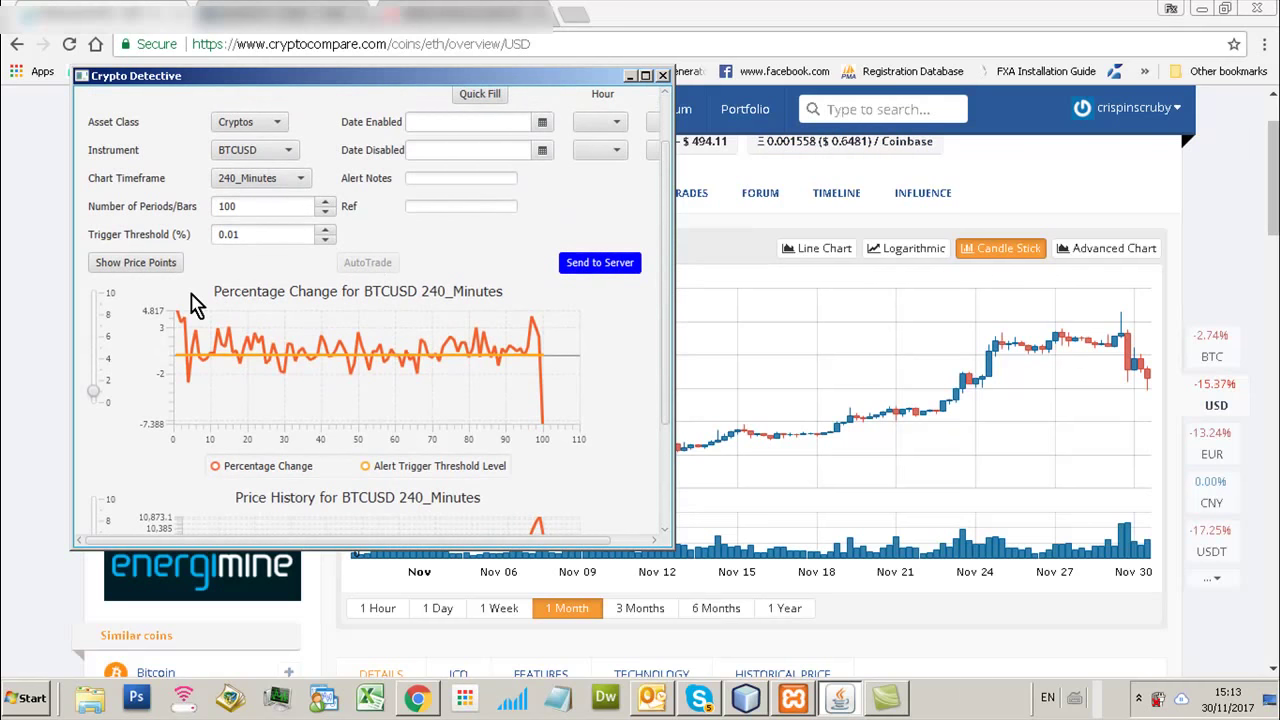
# Step: Change the instrument to ETHUSD and inspect its 240_Minutes percentage-change and Price History charts
pyautogui.click(245, 155)
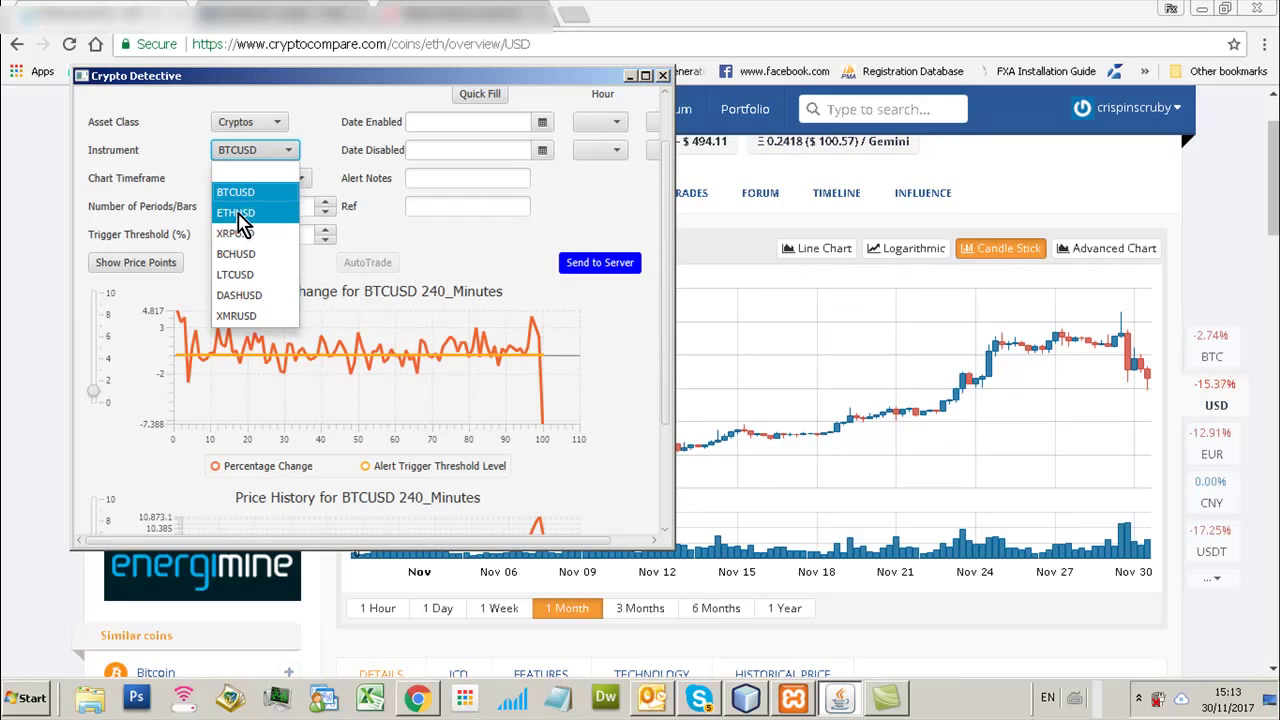
pyautogui.click(237, 212)
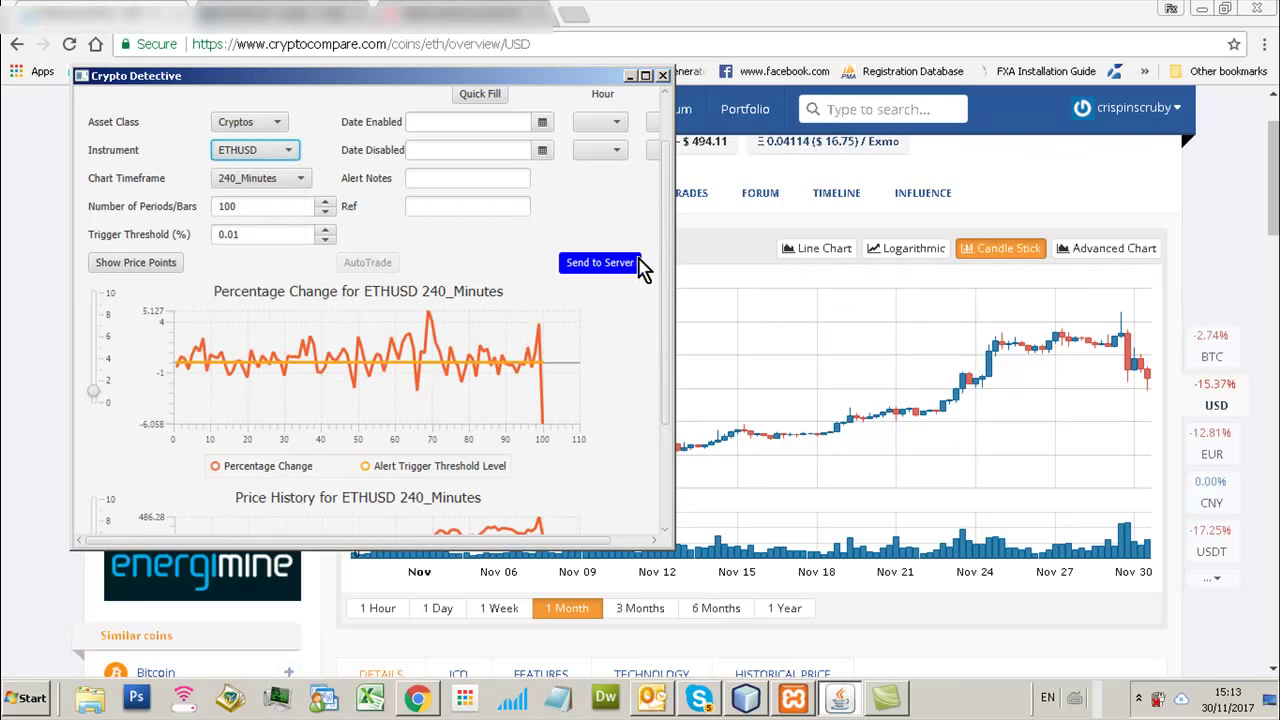
pyautogui.moveTo(669, 237); pyautogui.dragTo(668, 360)
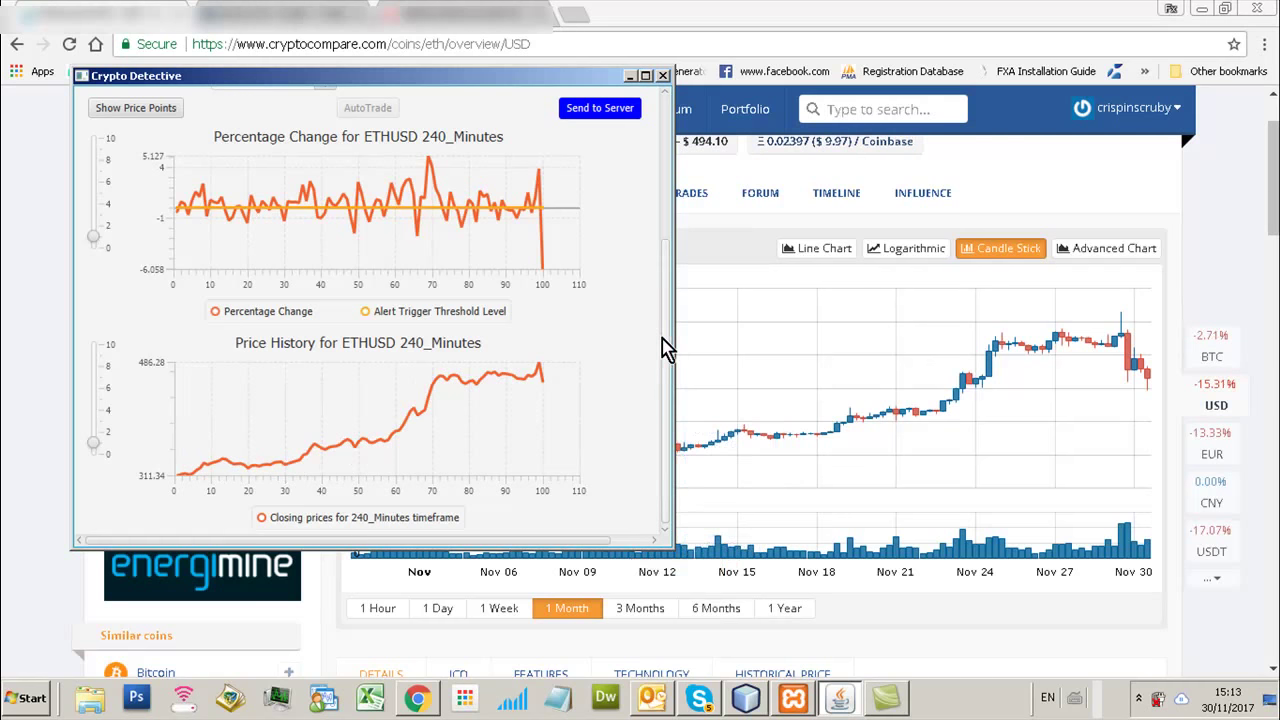
pyautogui.moveTo(666, 348)
pyautogui.mouseDown()
pyautogui.moveTo(668, 303)
pyautogui.moveTo(666, 348)
pyautogui.mouseUp()
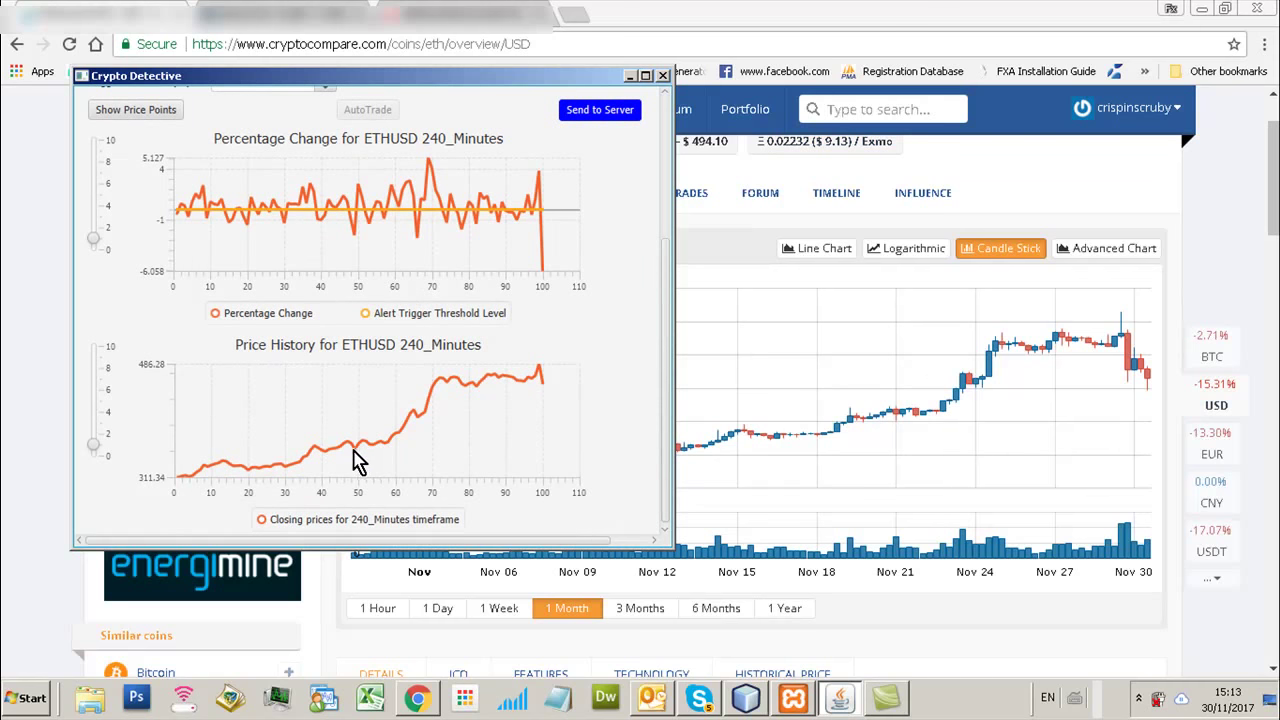
pyautogui.moveTo(666, 337); pyautogui.dragTo(677, 262)
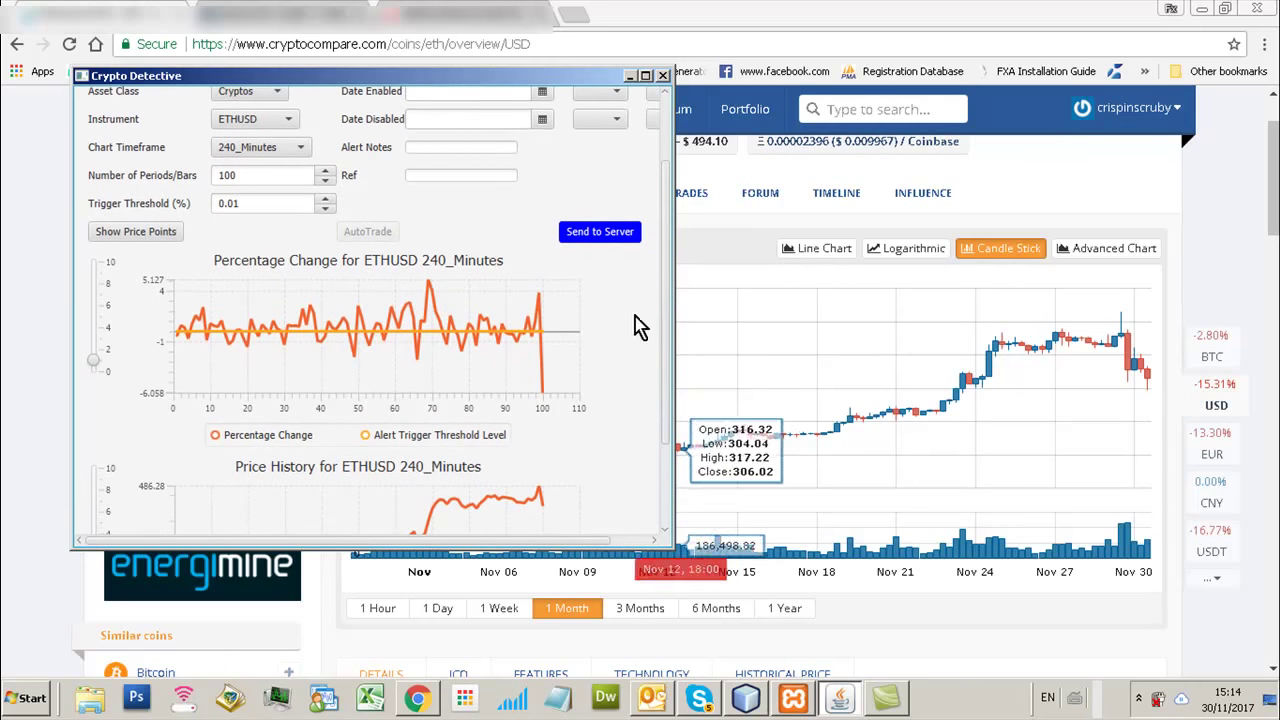
pyautogui.moveTo(669, 309); pyautogui.dragTo(670, 230)
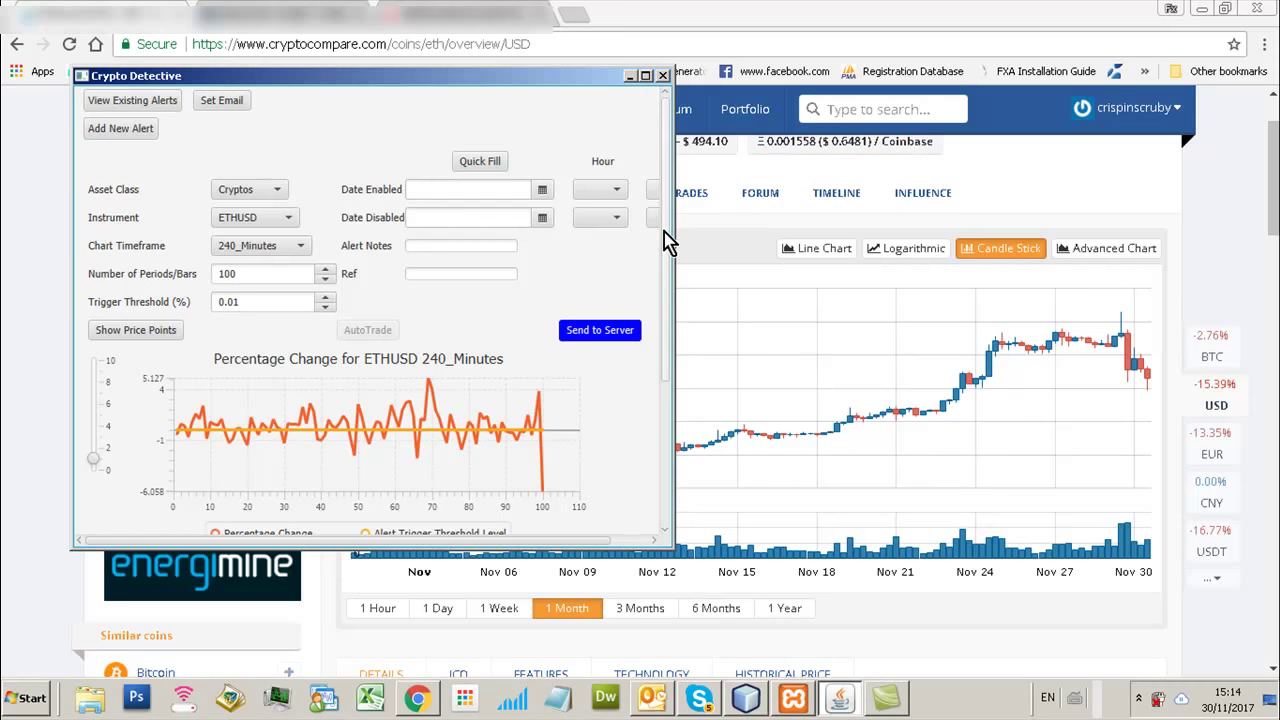
pyautogui.scroll(-2, 669, 243)
pyautogui.scroll(2, 671, 235)
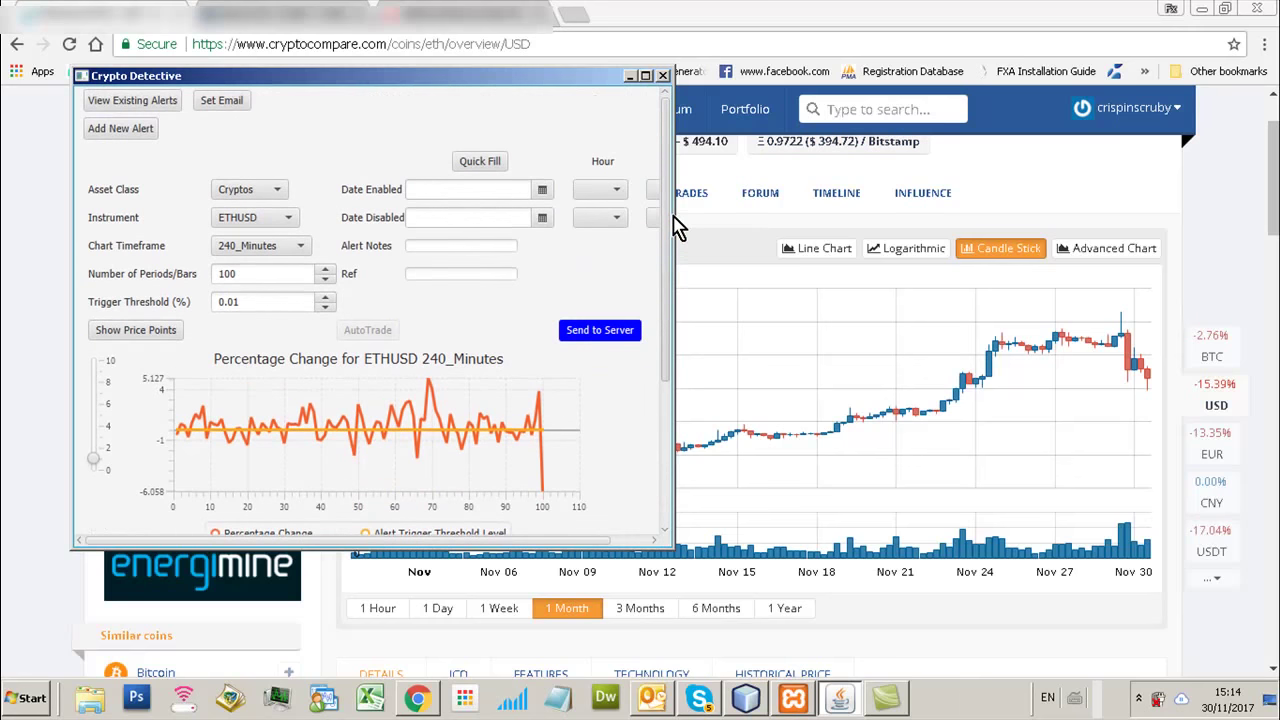
pyautogui.scroll(-3, 668, 228)
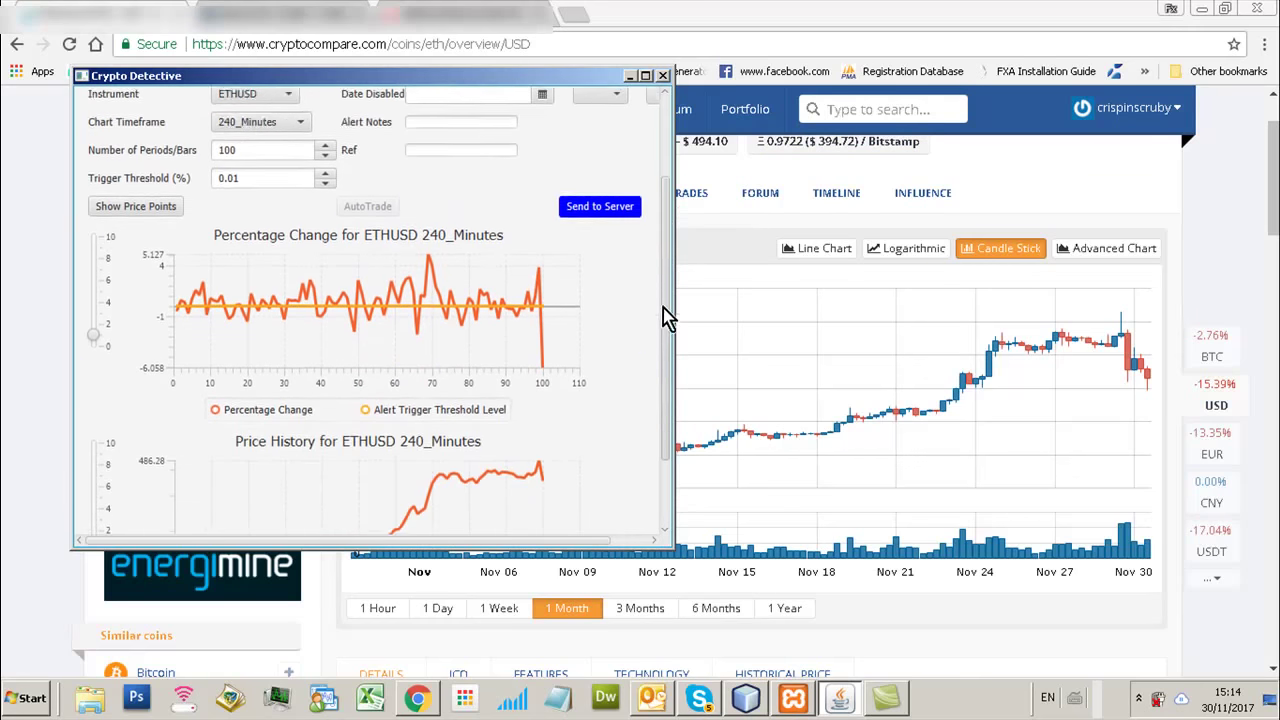
pyautogui.scroll(3, 672, 245)
pyautogui.moveTo(670, 218)
pyautogui.mouseDown()
pyautogui.moveTo(662, 352)
pyautogui.moveTo(675, 200)
pyautogui.mouseUp()
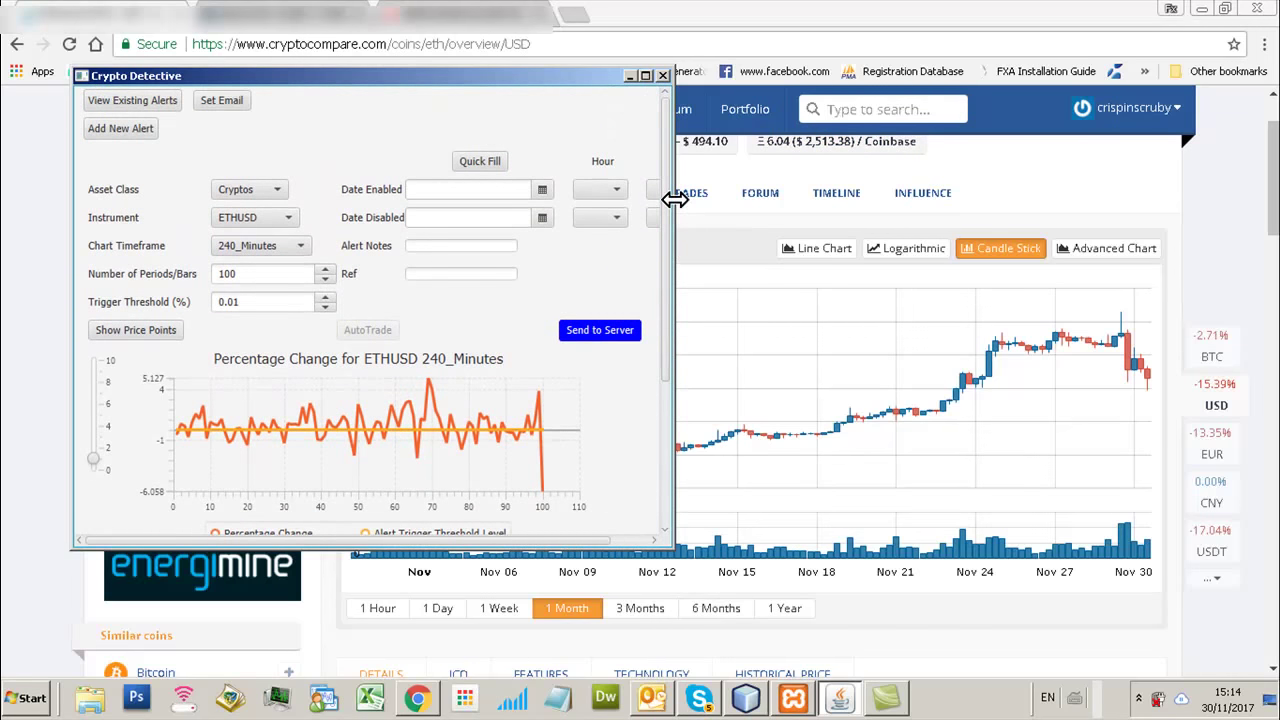
pyautogui.click(234, 226)
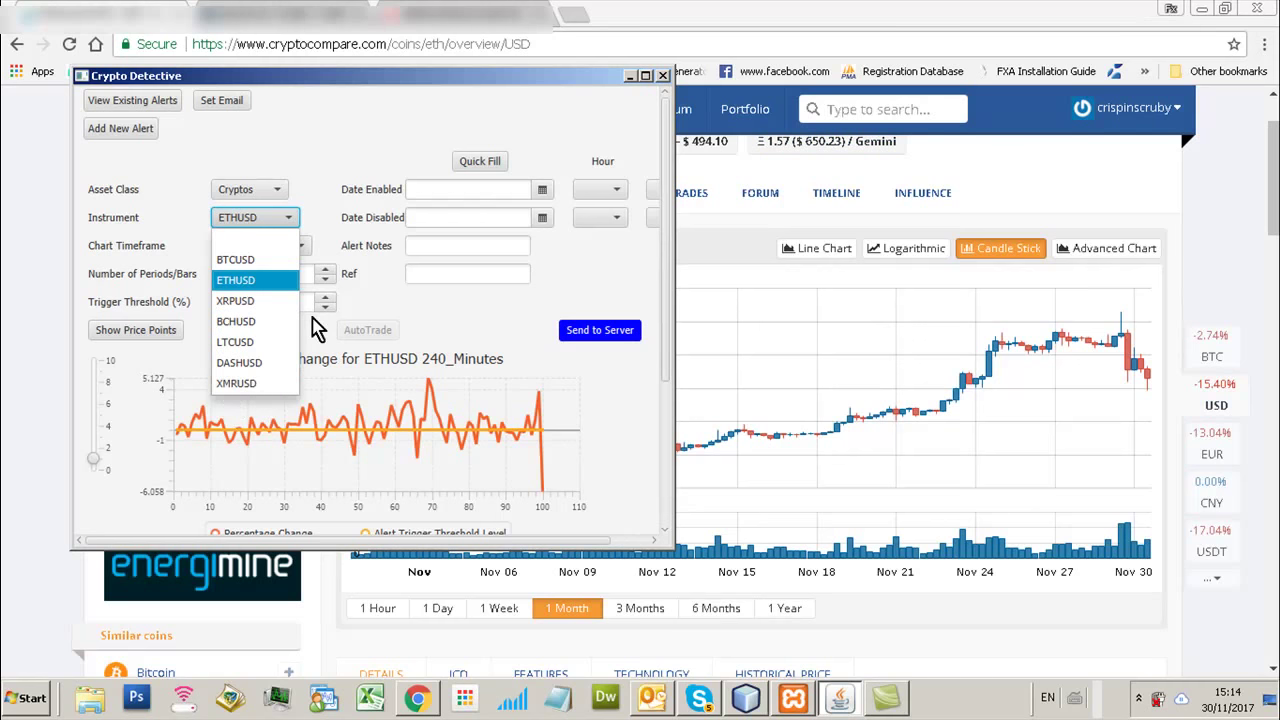
pyautogui.click(316, 218)
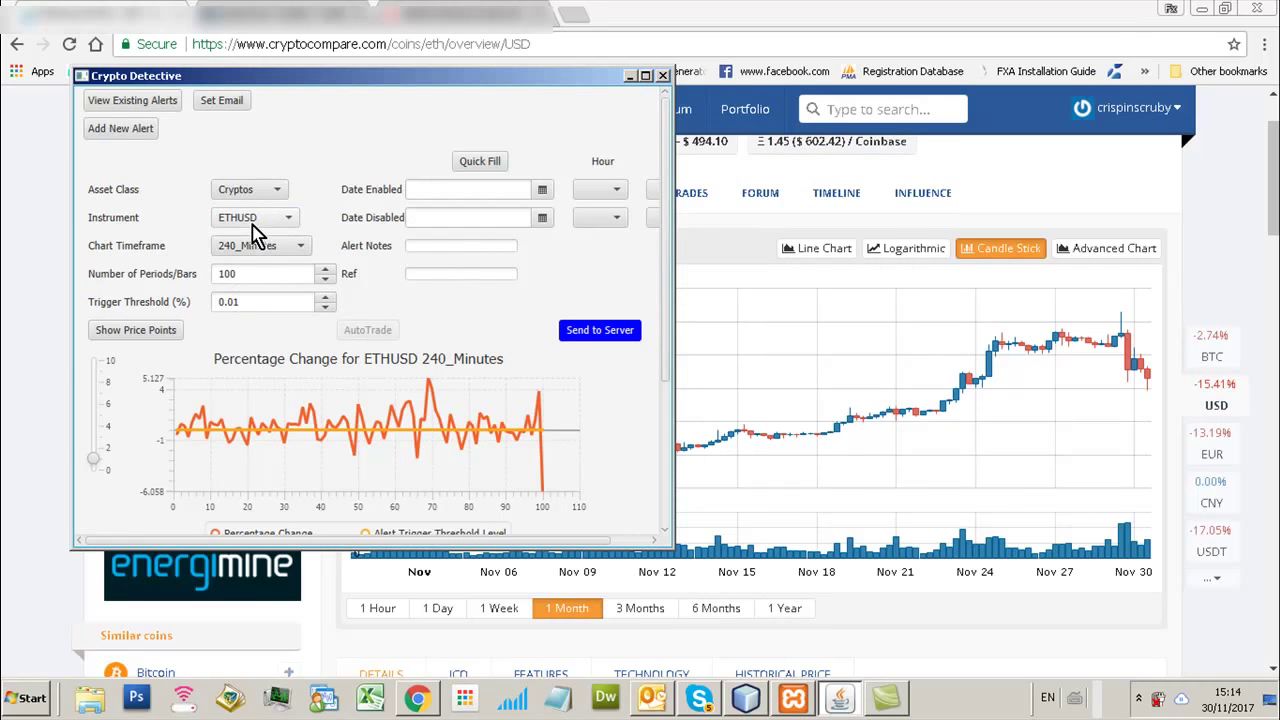
# Step: Choose BTCUSD as the instrument and 5_Minutes as the Chart Timeframe, then view Price History
pyautogui.moveTo(660, 262); pyautogui.dragTo(663, 306)
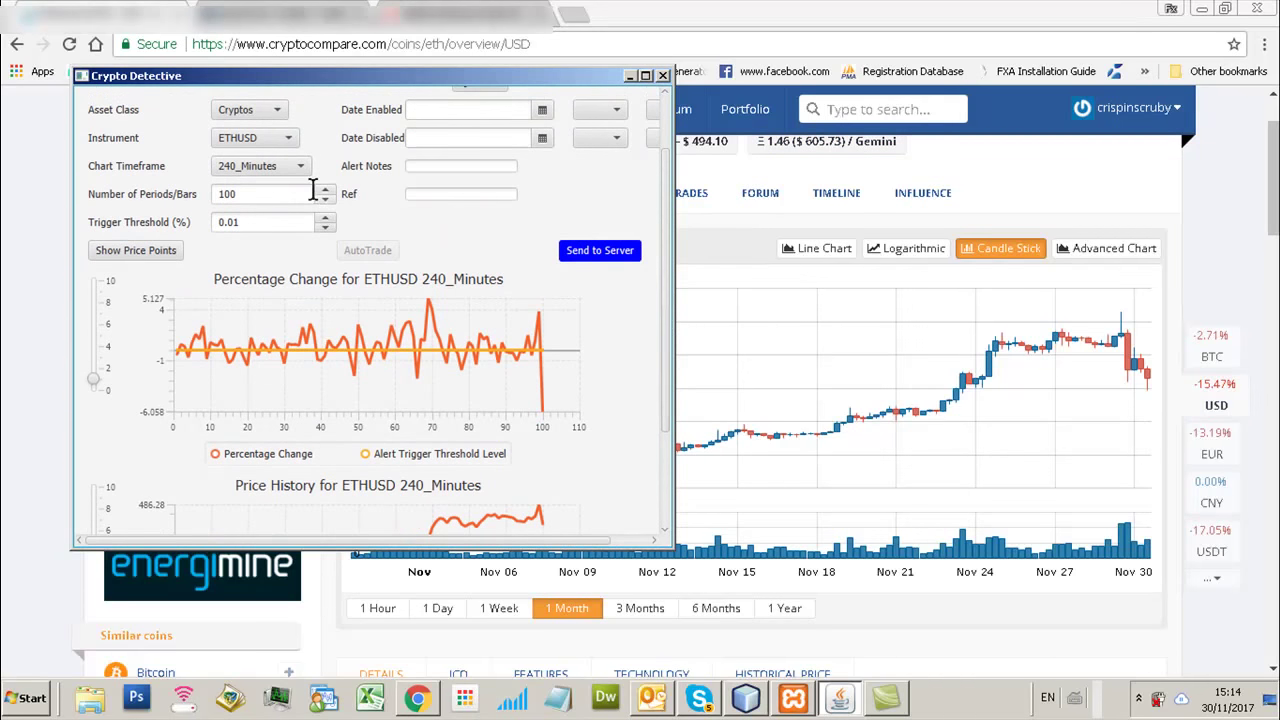
pyautogui.click(280, 138)
pyautogui.click(251, 182)
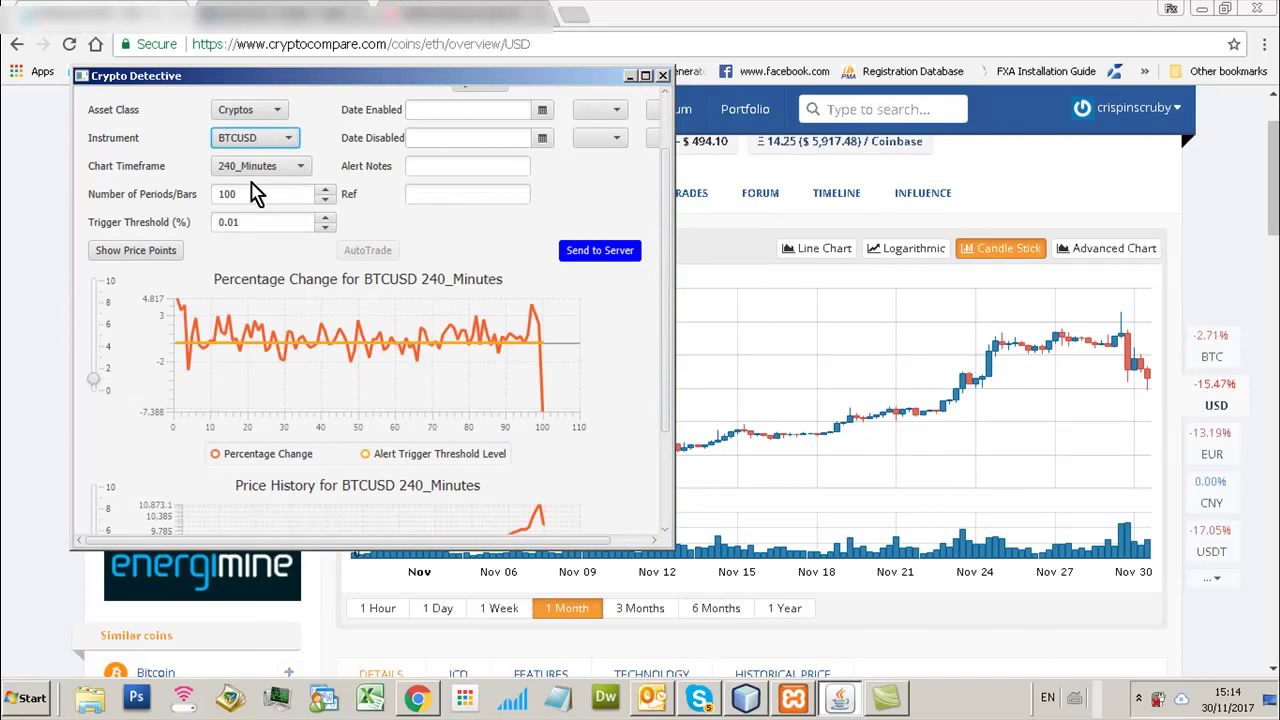
pyautogui.click(257, 172)
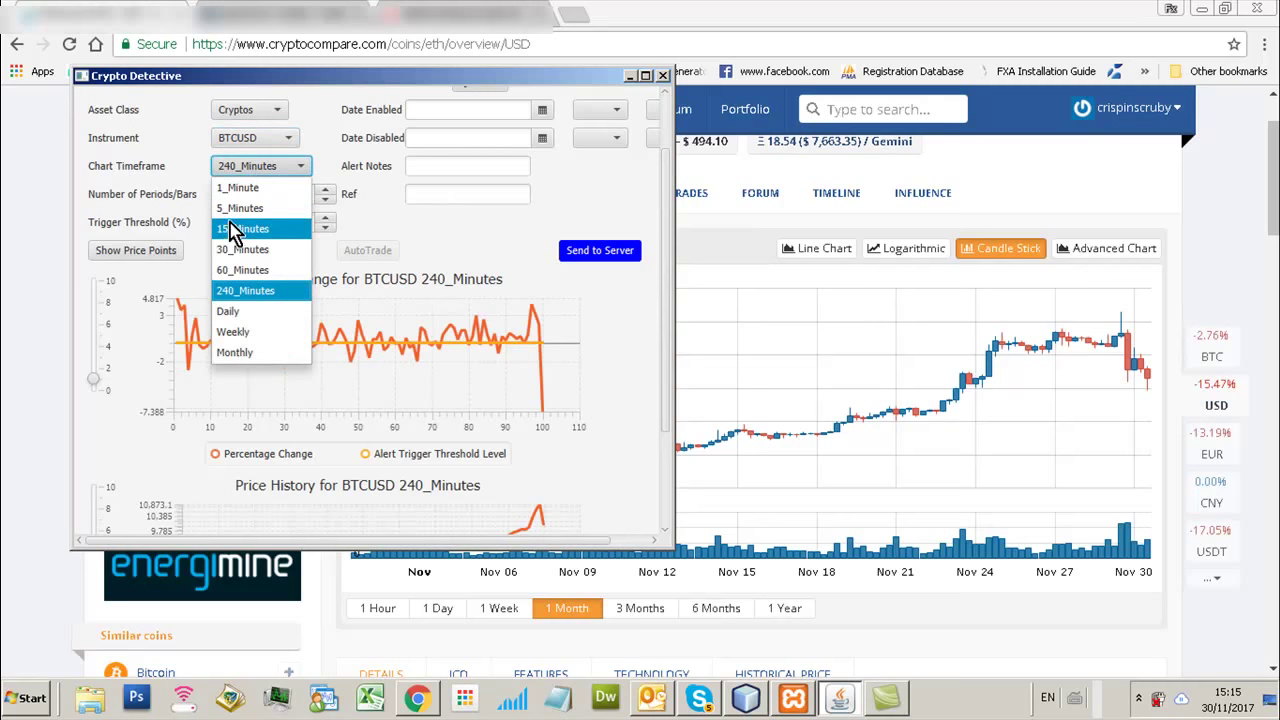
pyautogui.click(233, 208)
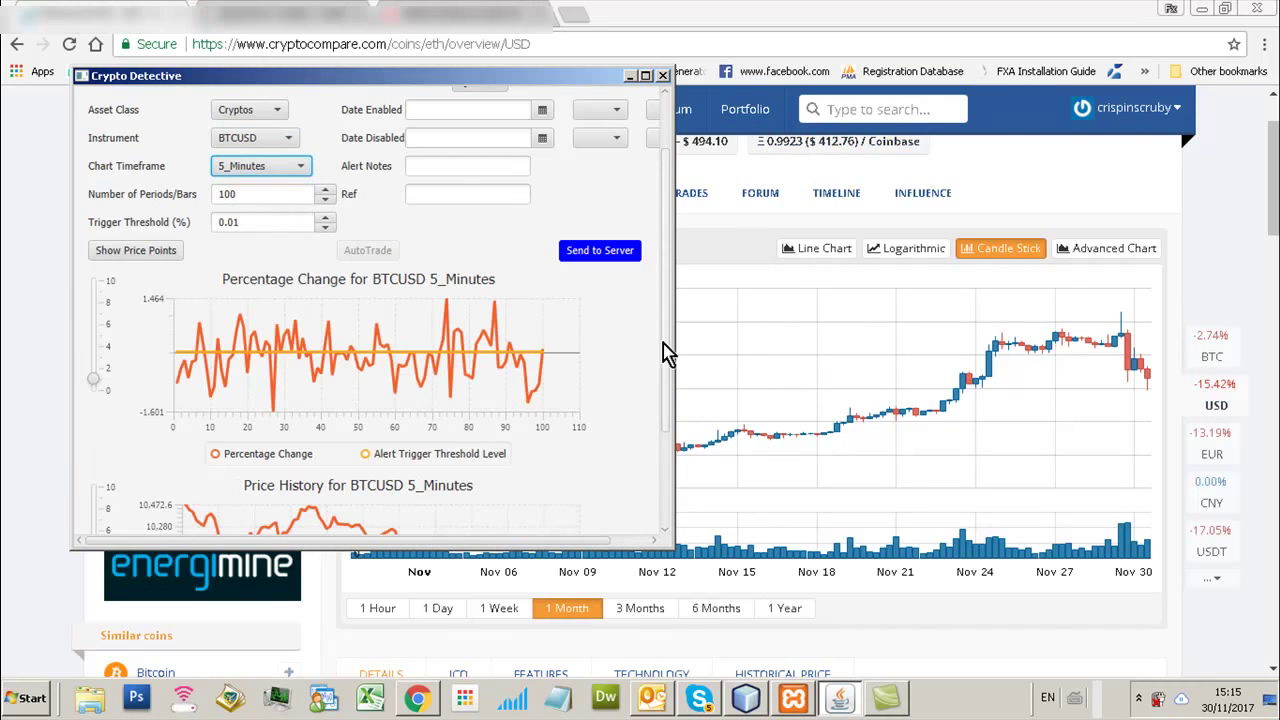
pyautogui.moveTo(663, 356)
pyautogui.mouseDown()
pyautogui.moveTo(663, 423)
pyautogui.moveTo(666, 334)
pyautogui.mouseUp()
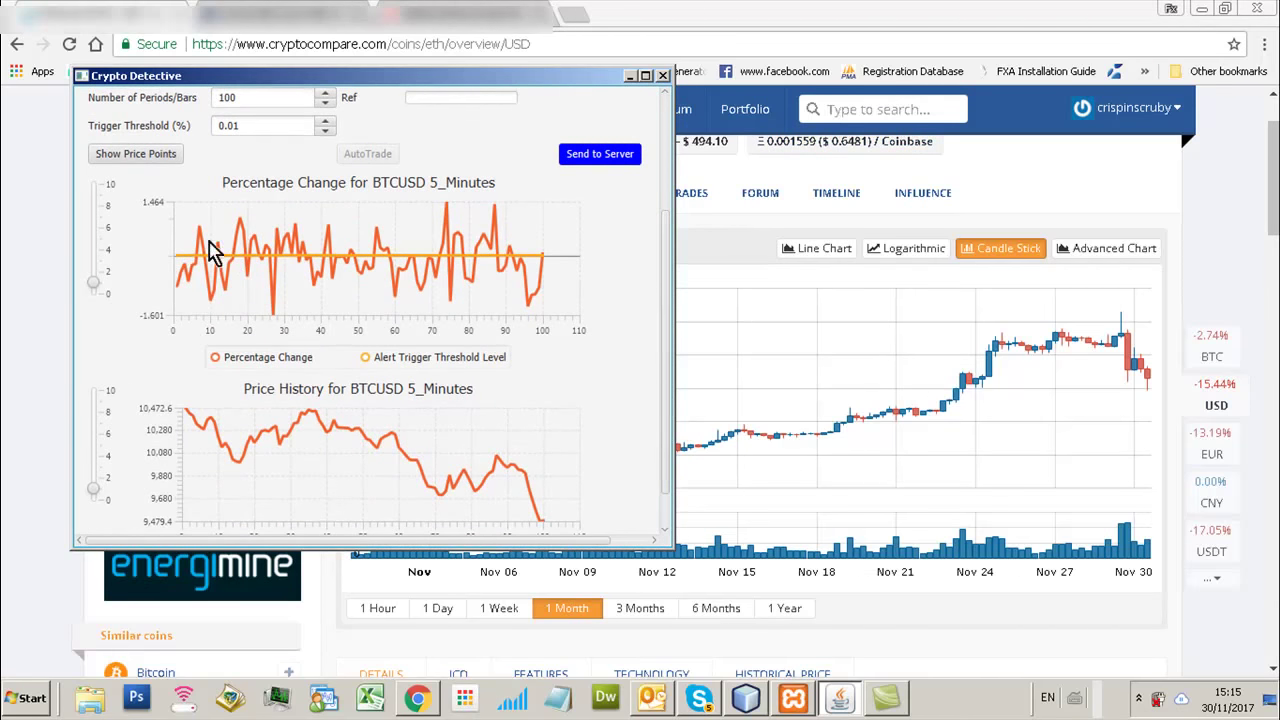
# Step: Enter -1.6 as the Trigger Threshold, then adjust and commit it at -1.55
pyautogui.click(258, 127)
pyautogui.press('BackSpace')
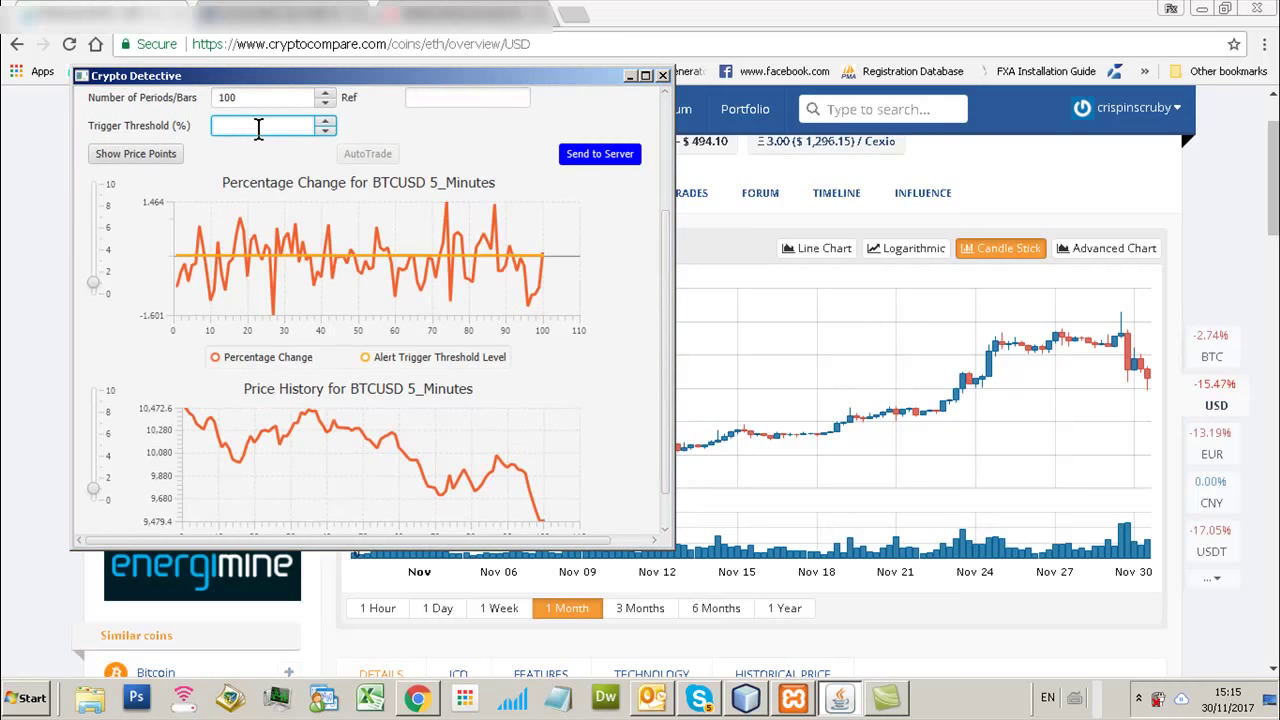
pyautogui.write('-1.6')
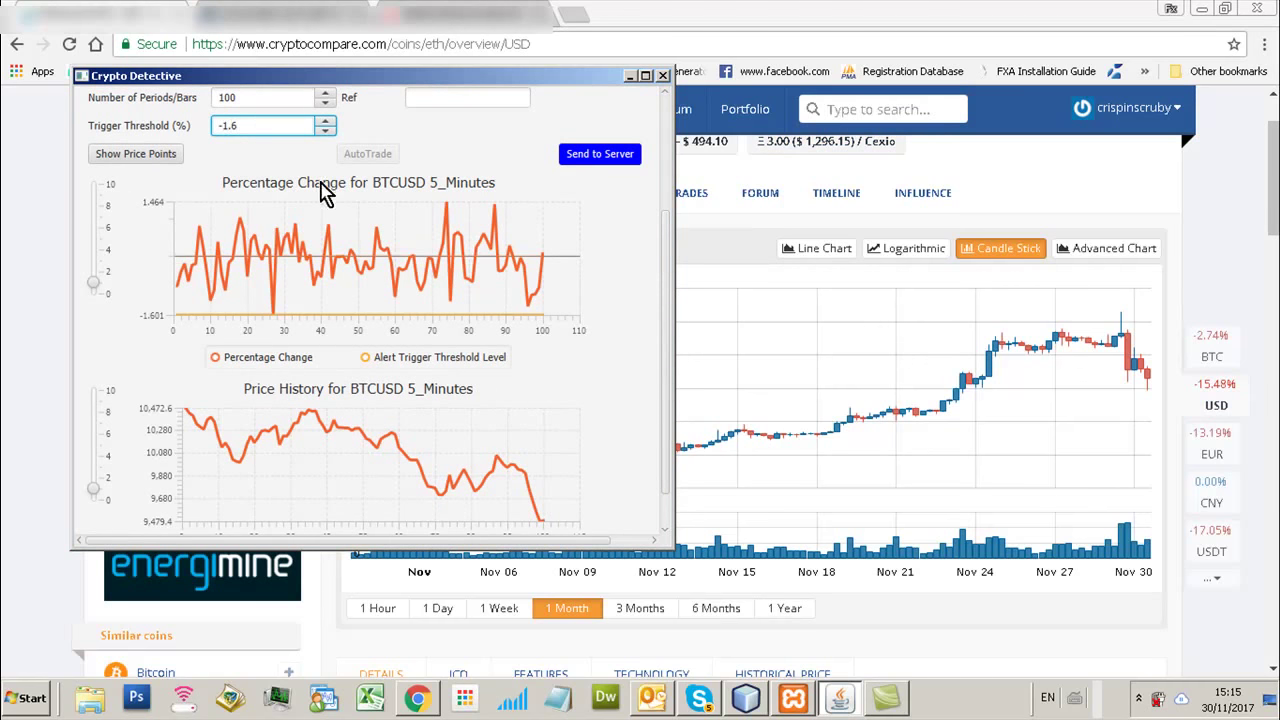
pyautogui.click(326, 126)
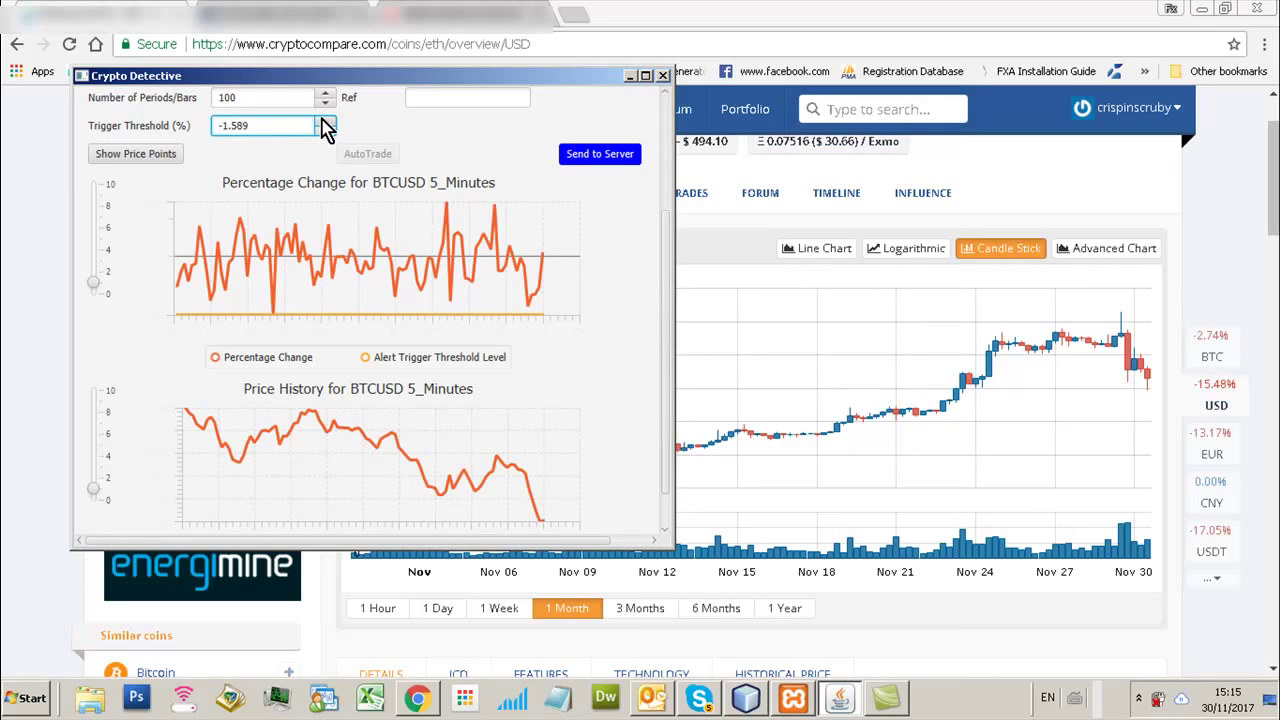
pyautogui.click(326, 126)
pyautogui.click(326, 126)
pyautogui.click(262, 138)
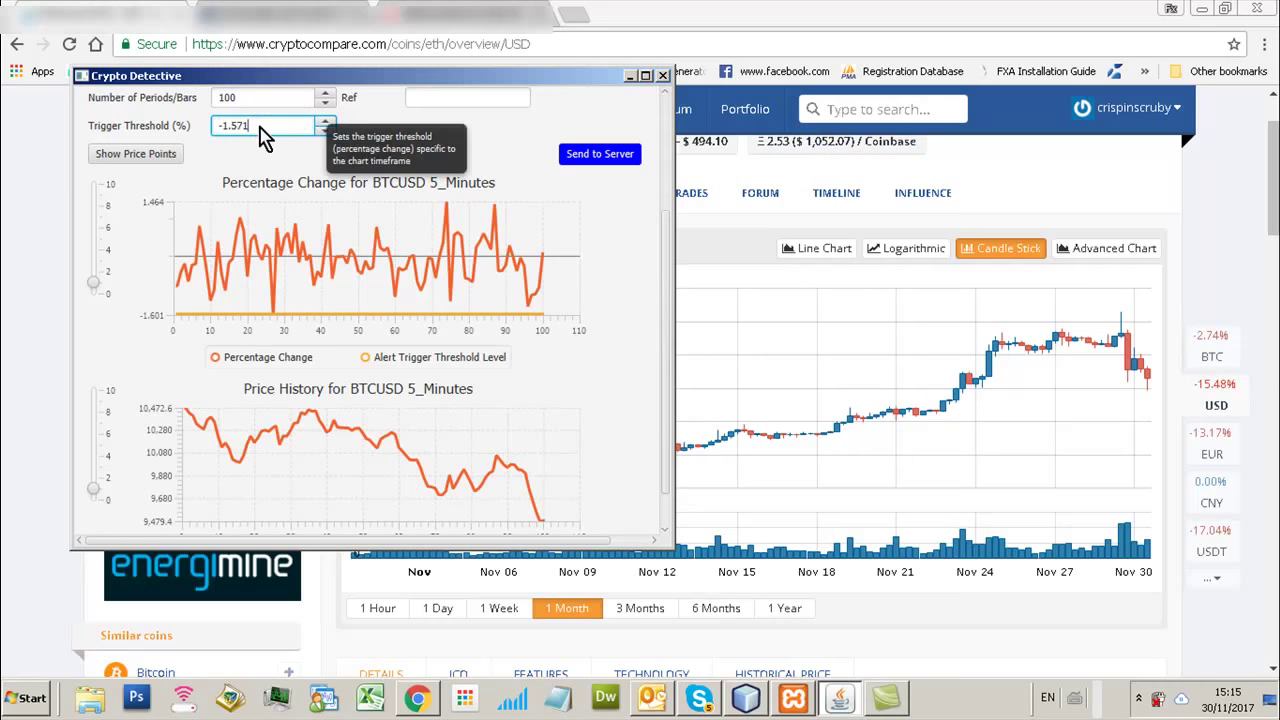
pyautogui.press('Return')
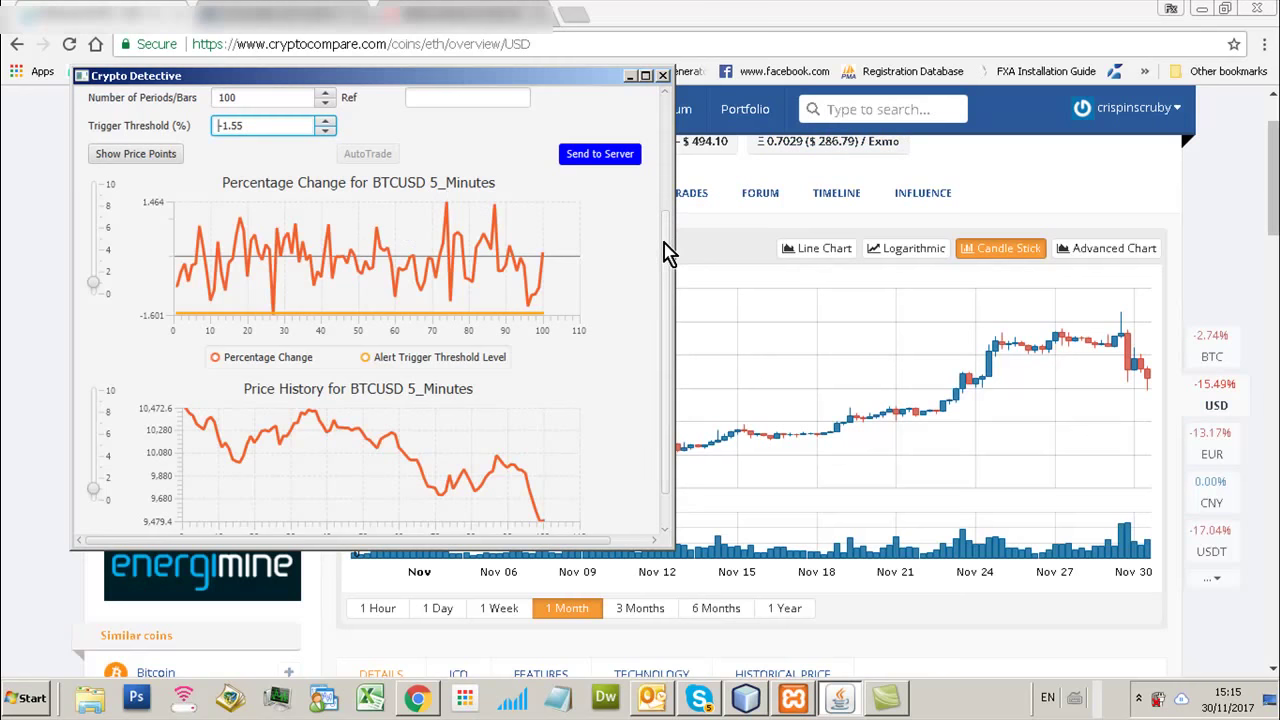
pyautogui.scroll(3, 669, 251)
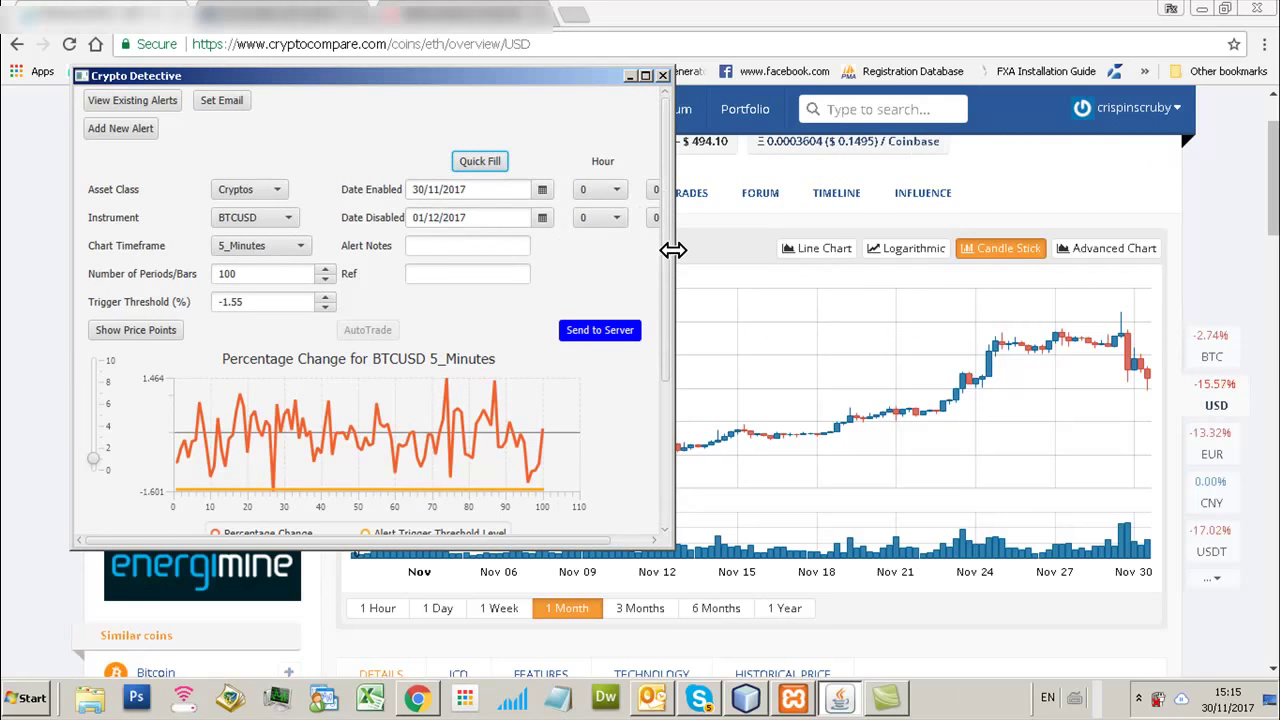
# Step: Add the note 'BTC M5 Long?', send the -1.55 alert to the server, and list existing alerts
pyautogui.moveTo(674, 251); pyautogui.dragTo(742, 258)
pyautogui.click(435, 253)
pyautogui.write('BTC M5 Long')
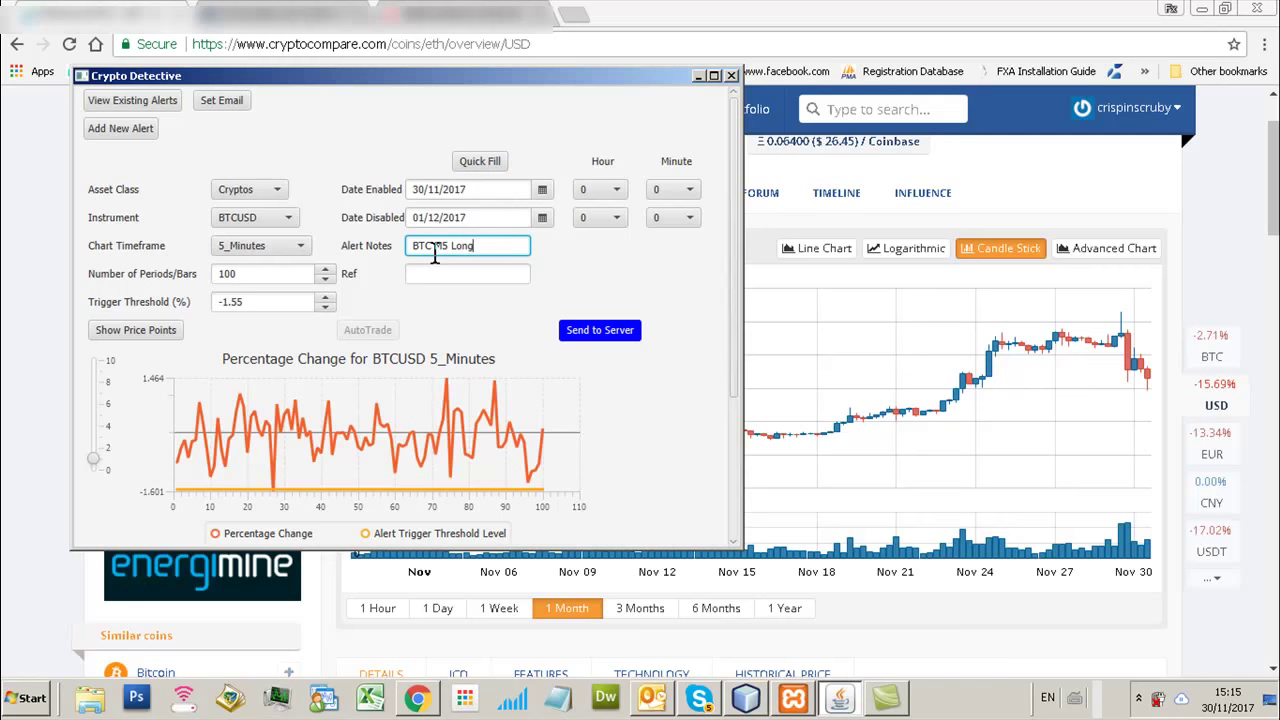
pyautogui.click(570, 338)
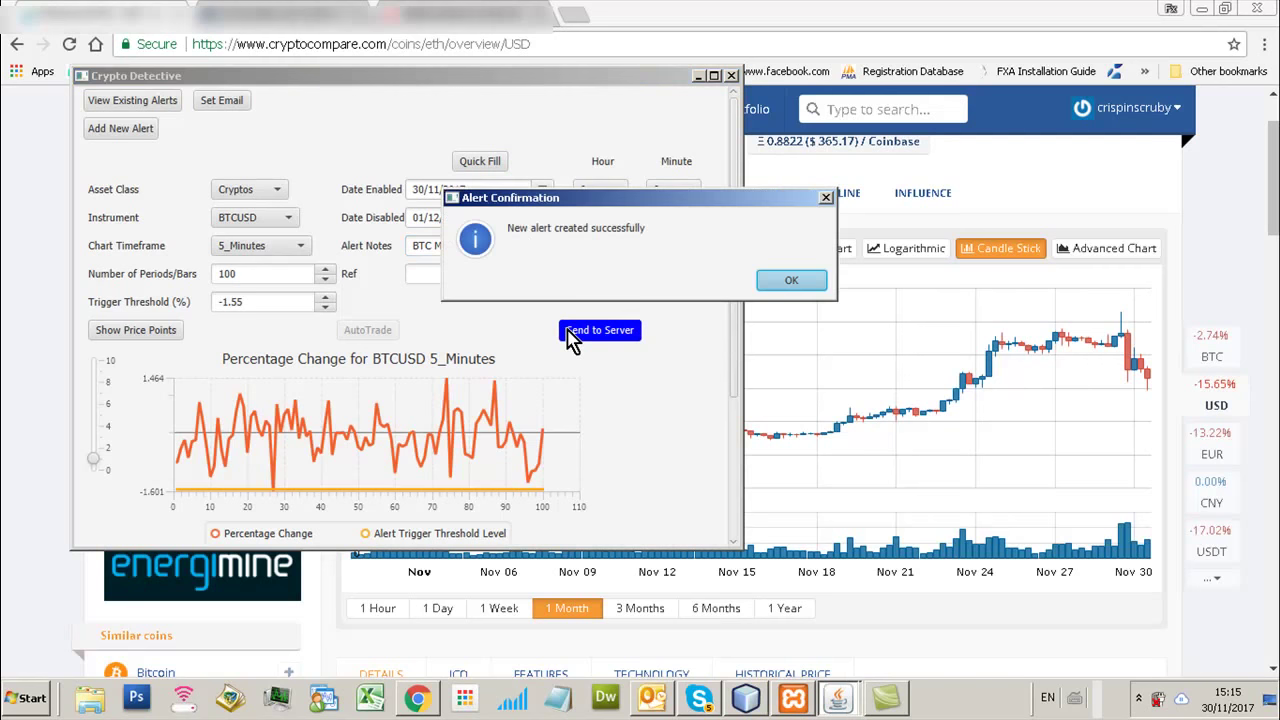
pyautogui.click(776, 284)
pyautogui.click(133, 101)
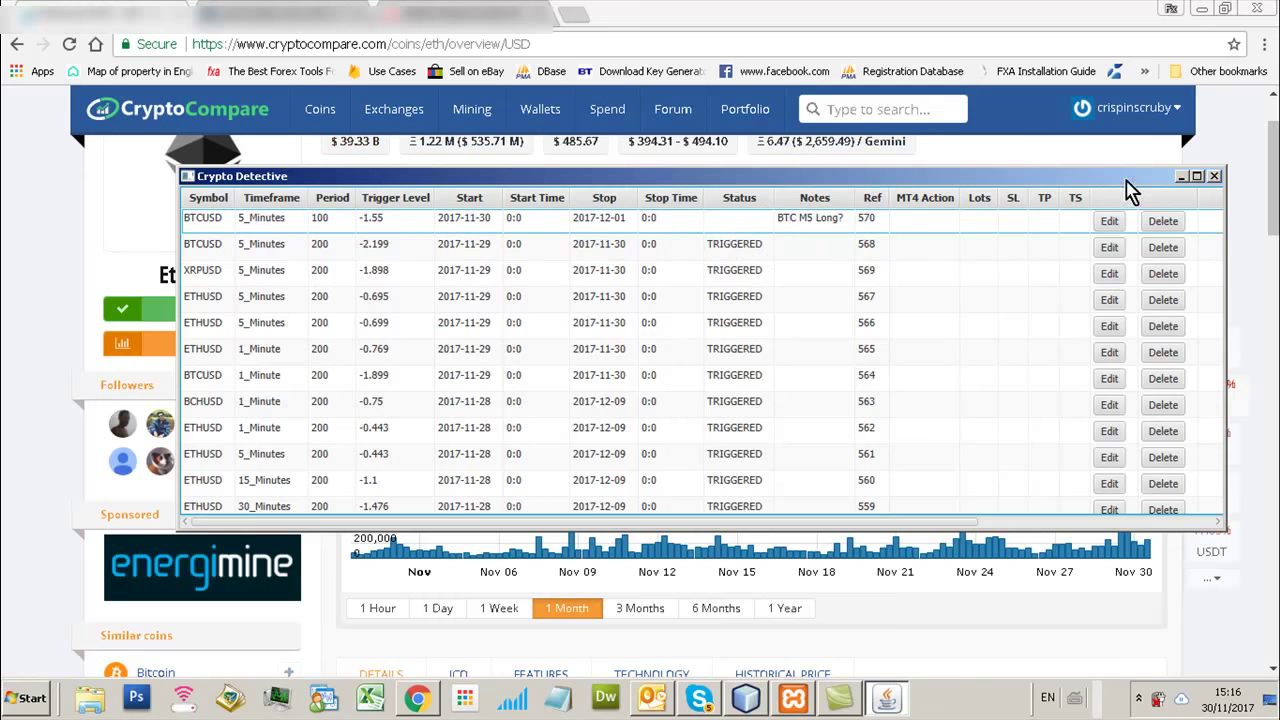
# Step: Reopen the alert list to confirm the BTCUSD 5_Minutes alert is ACTIVE, then confirm the alert e-mail
pyautogui.click(1215, 177)
pyautogui.click(130, 97)
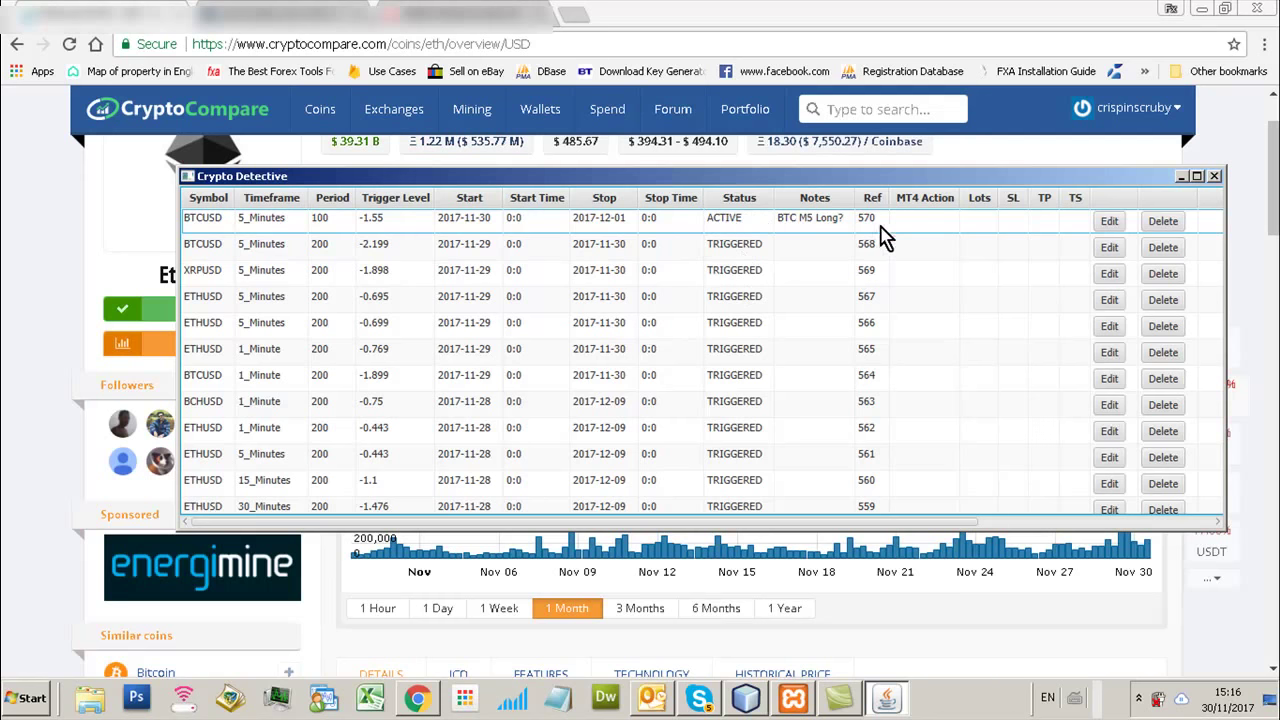
pyautogui.click(1214, 176)
pyautogui.click(228, 101)
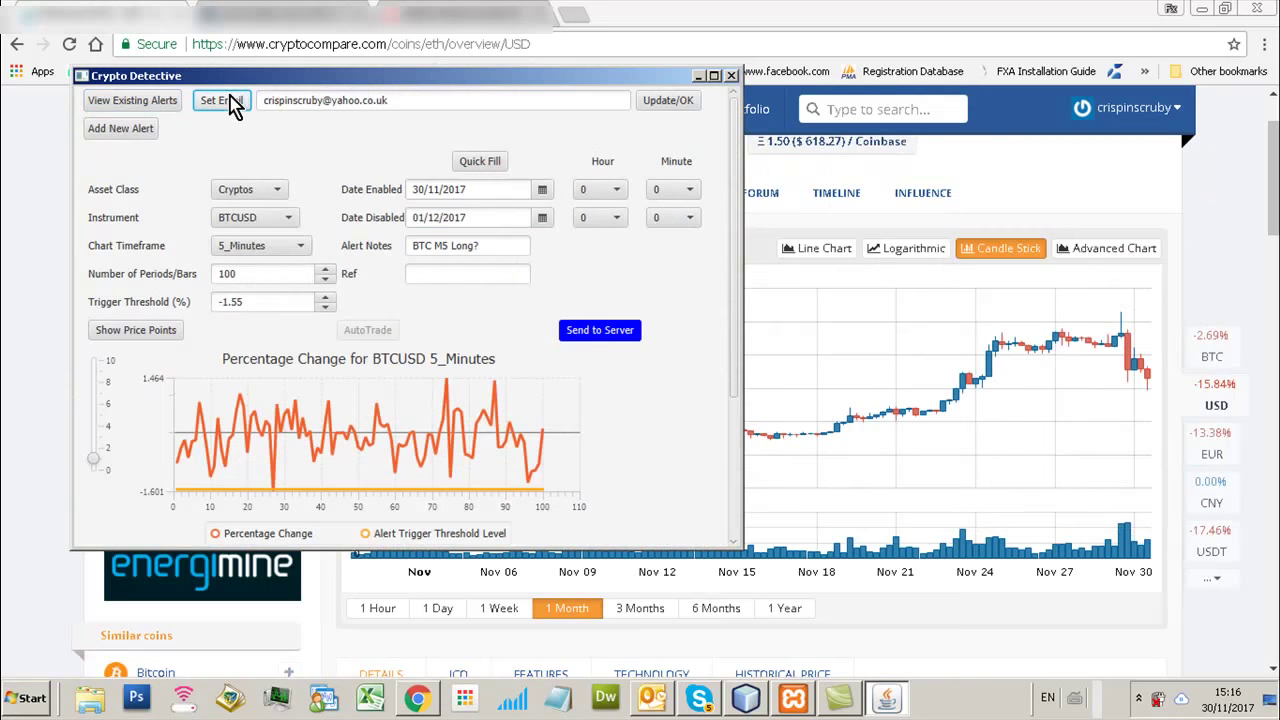
pyautogui.click(666, 101)
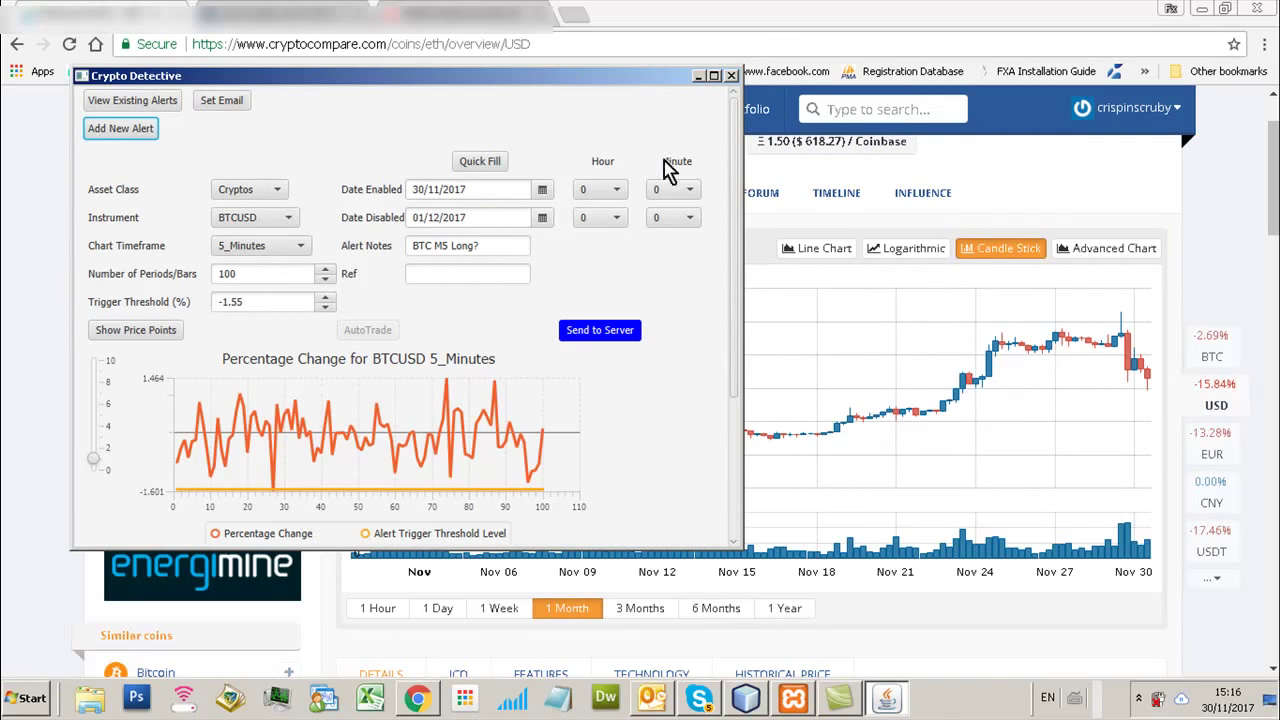
# Step: Minimize the alert editor, bring up Outlook's ETHUSD alert e-mail, and review the BTCUSD 5_Minutes charts
pyautogui.click(698, 76)
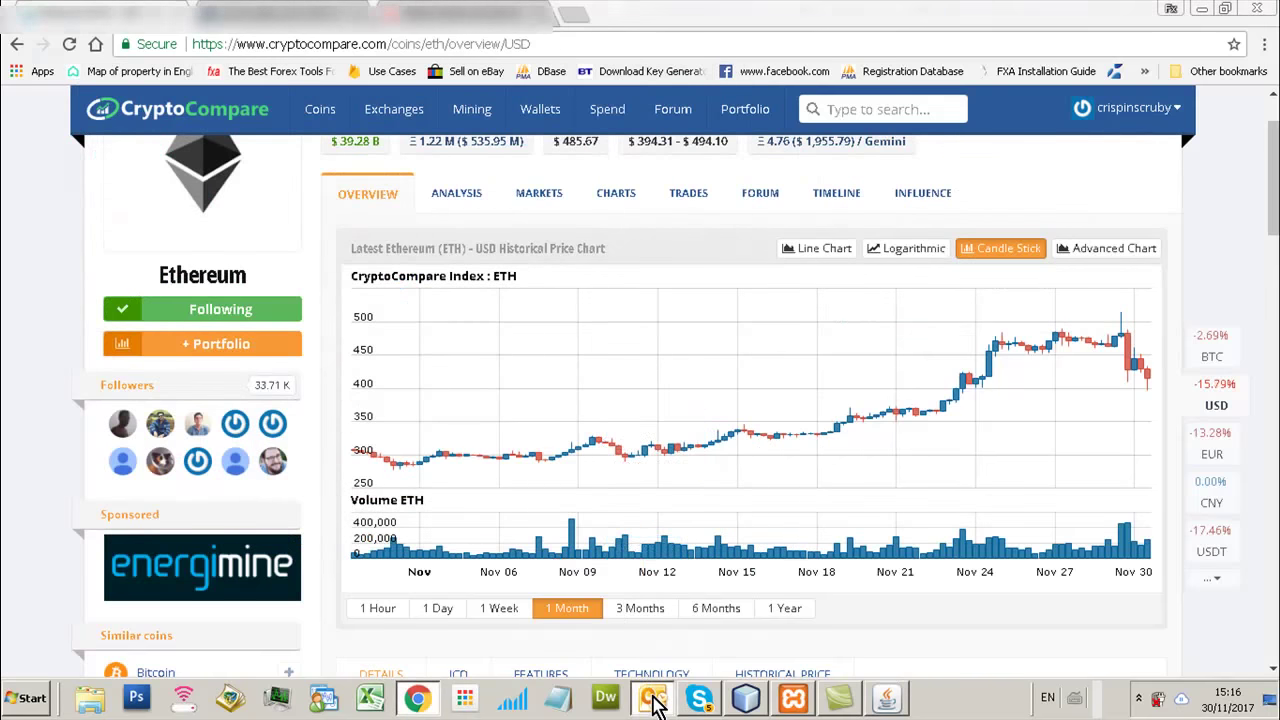
pyautogui.click(651, 698)
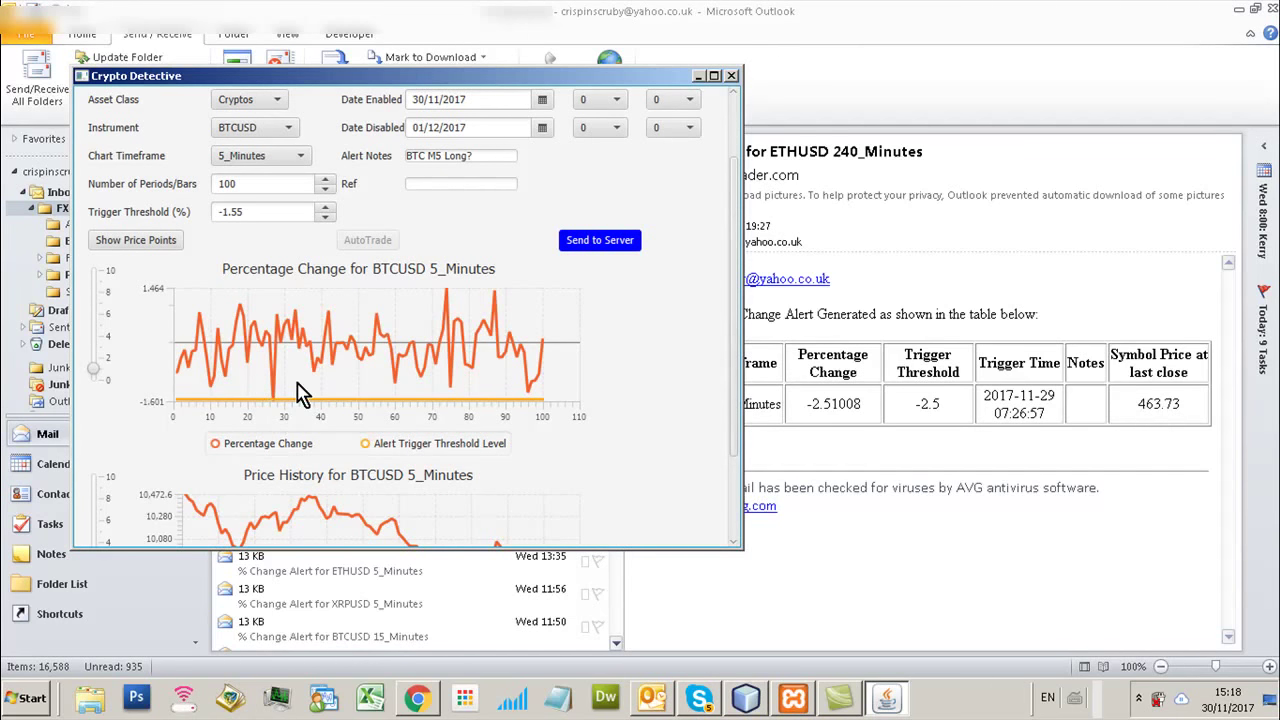
pyautogui.moveTo(737, 277); pyautogui.dragTo(737, 170)
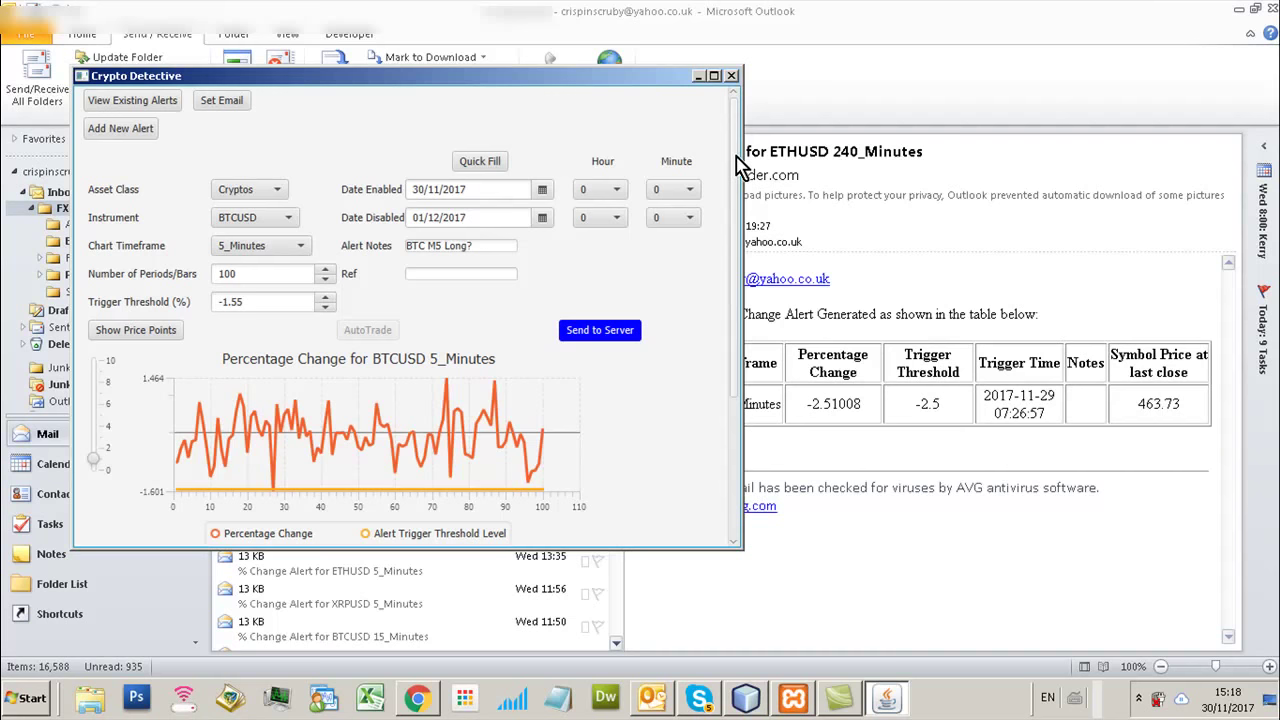
pyautogui.scroll(-1, 732, 168)
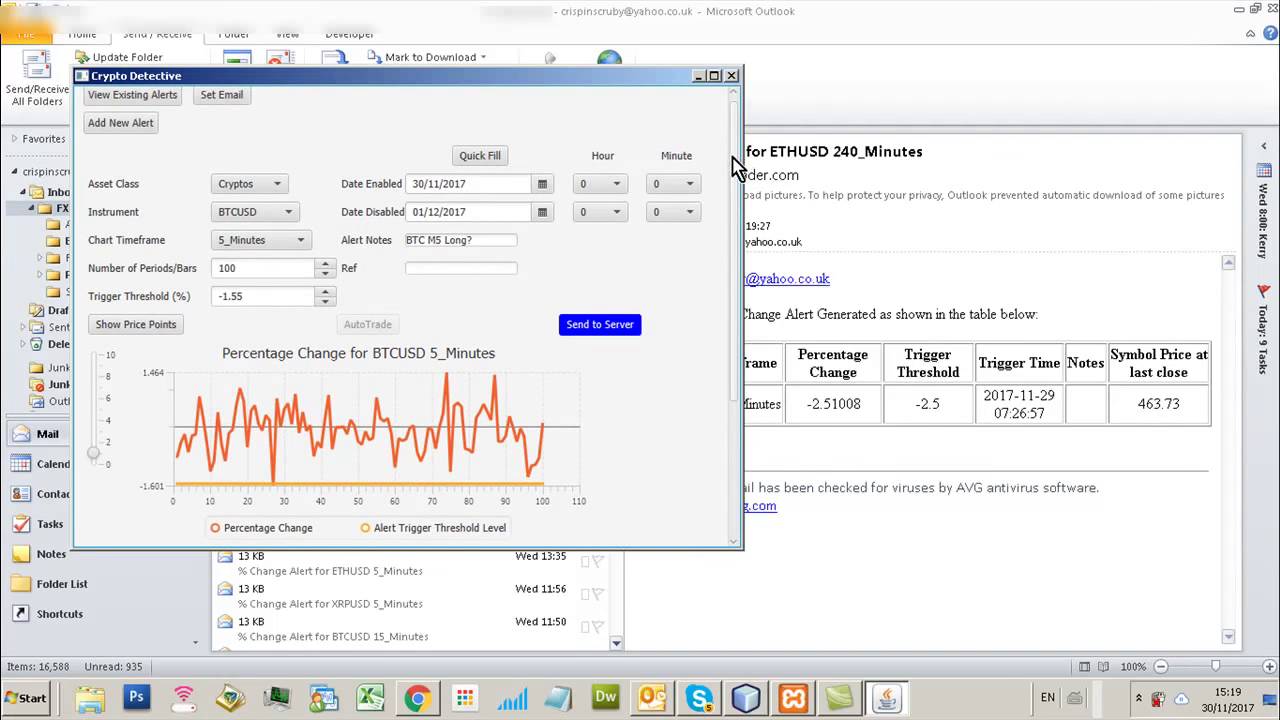
pyautogui.scroll(-5, 732, 168)
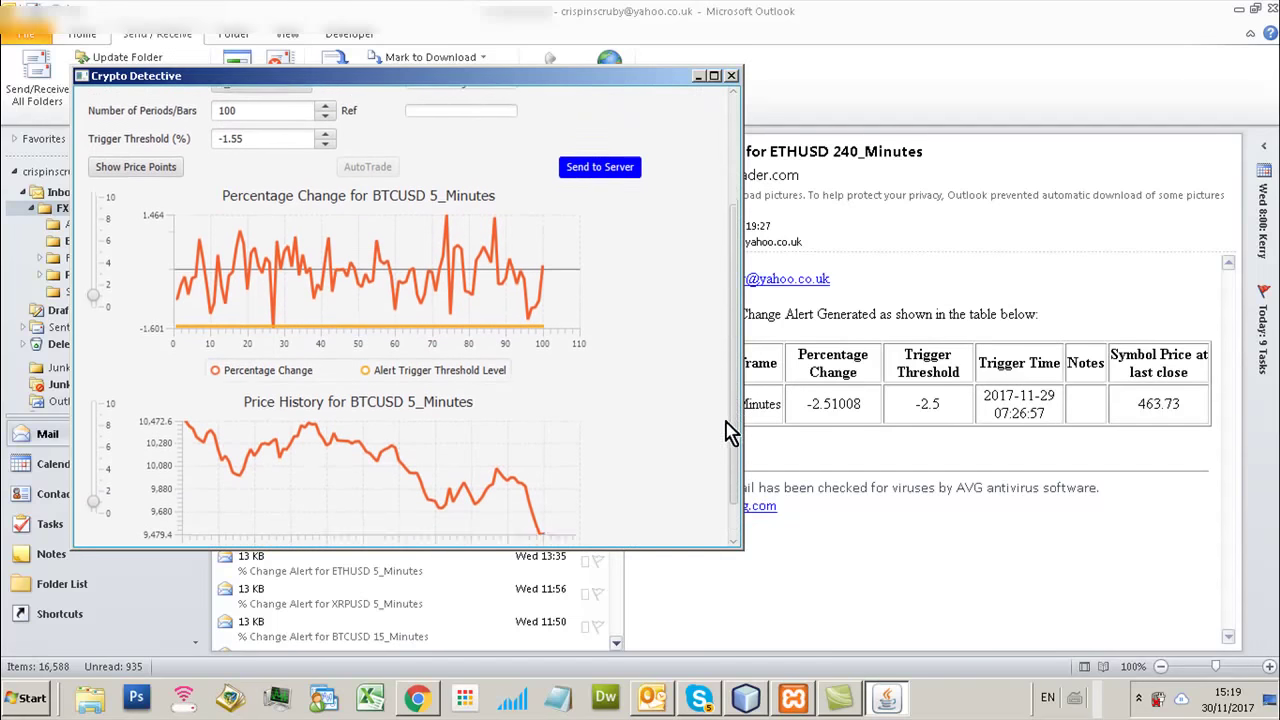
pyautogui.moveTo(727, 444); pyautogui.dragTo(752, 322)
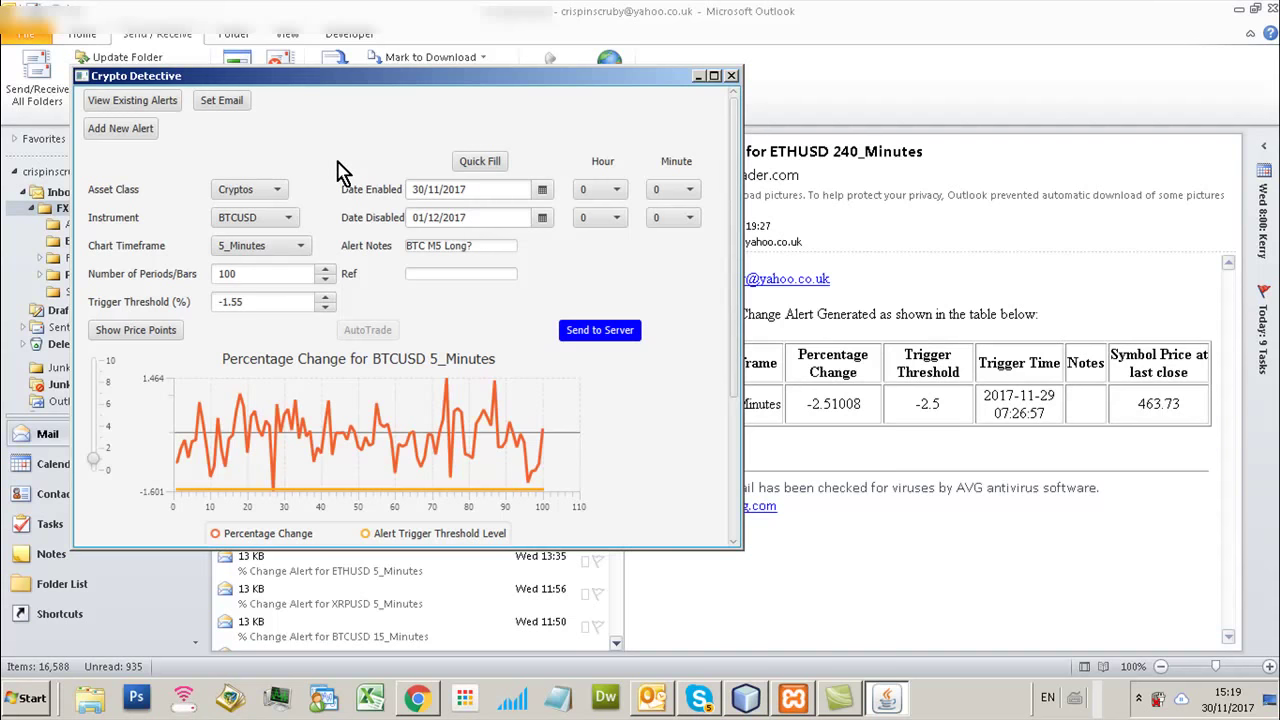
pyautogui.scroll(-3, 725, 303)
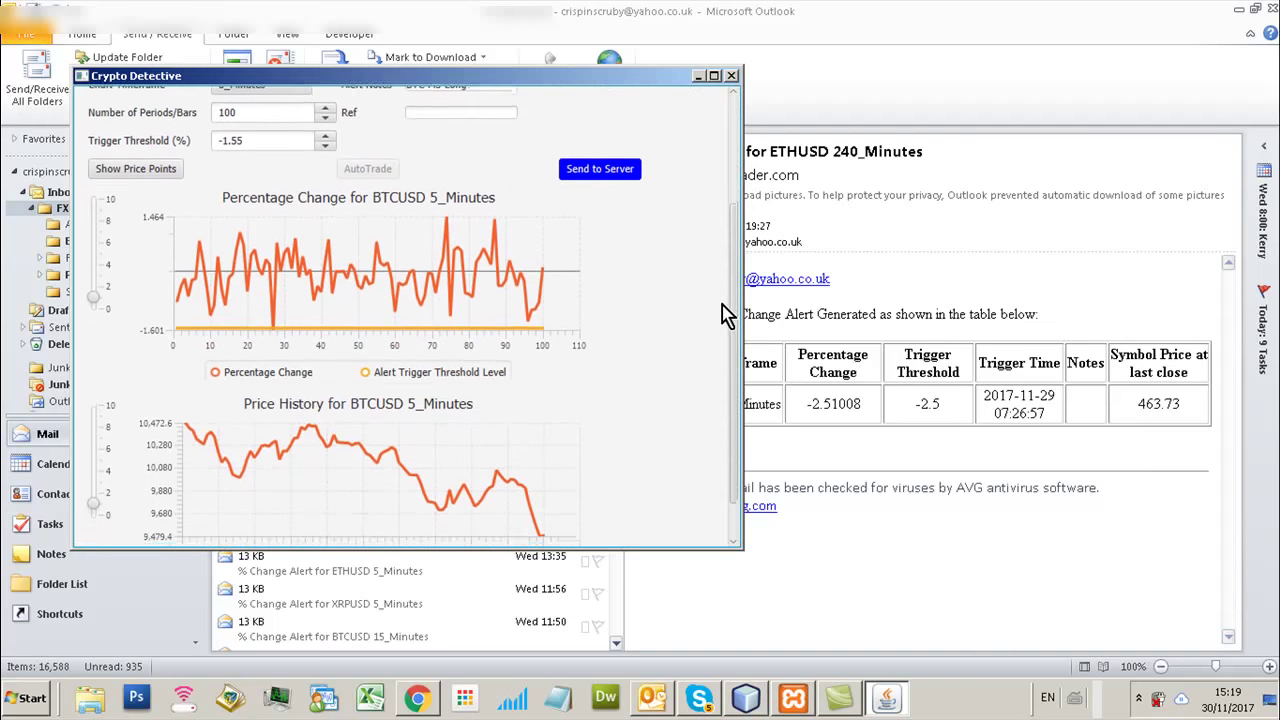
pyautogui.scroll(3, 725, 303)
pyautogui.scroll(-3, 720, 312)
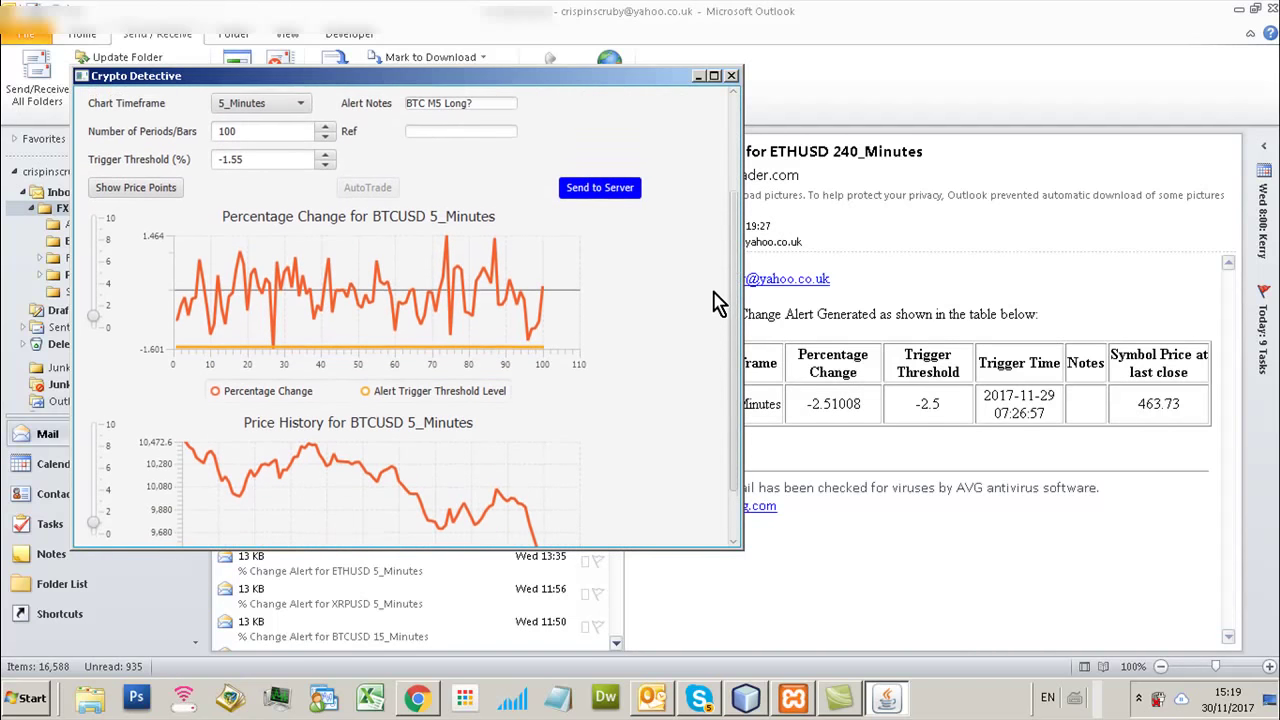
# Step: Chart BTCUSD on the 60_Minutes timeframe and scroll through its charts
pyautogui.scroll(1, 643, 300)
pyautogui.click(250, 121)
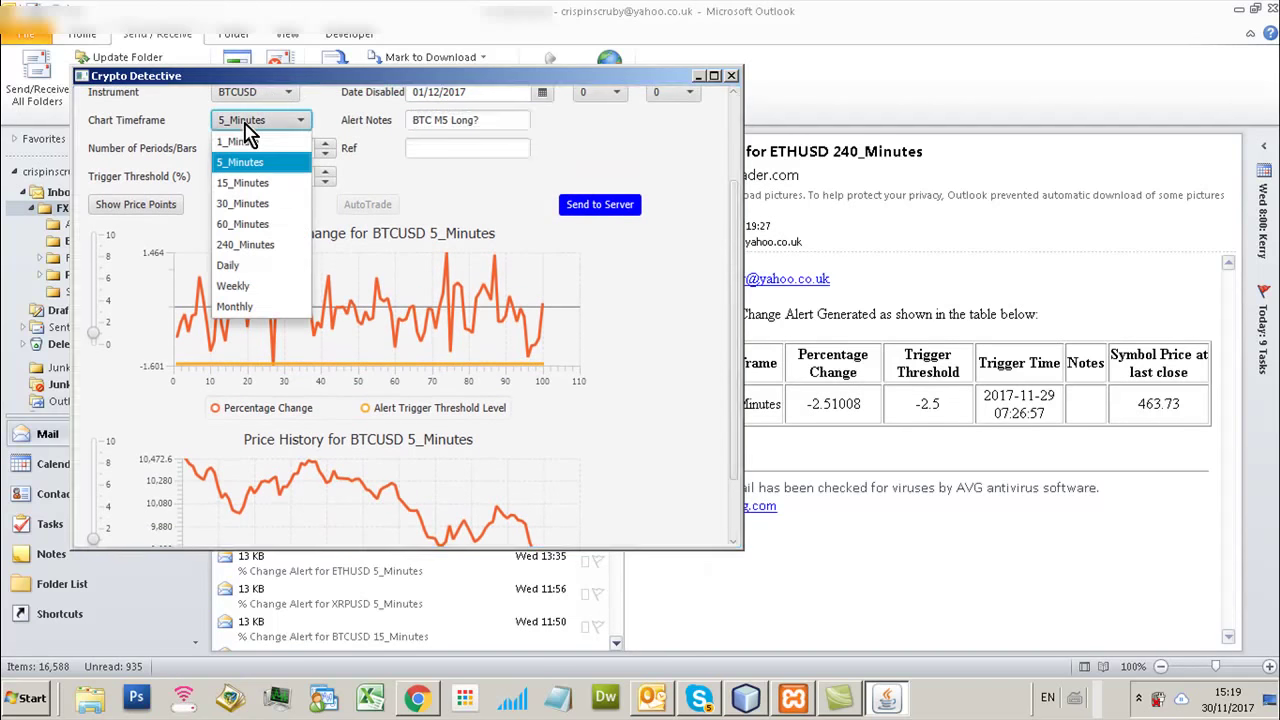
pyautogui.click(255, 224)
pyautogui.scroll(-2, 723, 240)
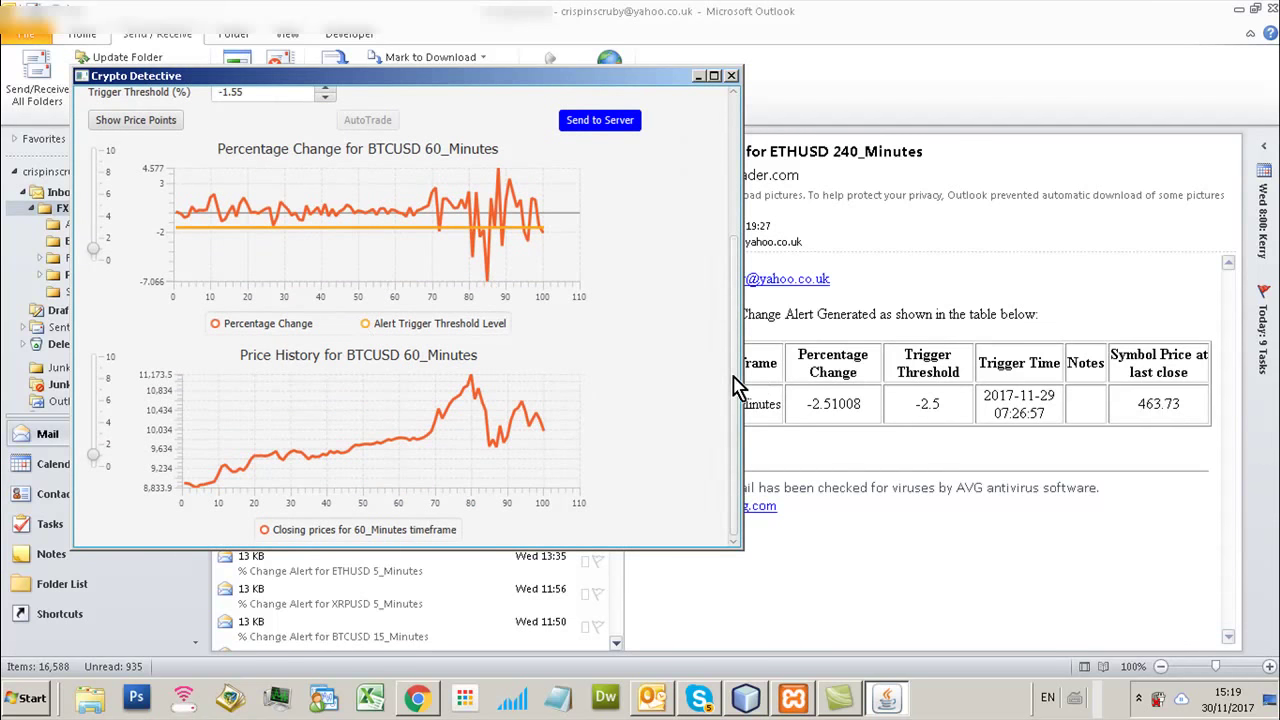
pyautogui.scroll(1, 736, 355)
pyautogui.scroll(-1, 736, 350)
pyautogui.scroll(3, 737, 300)
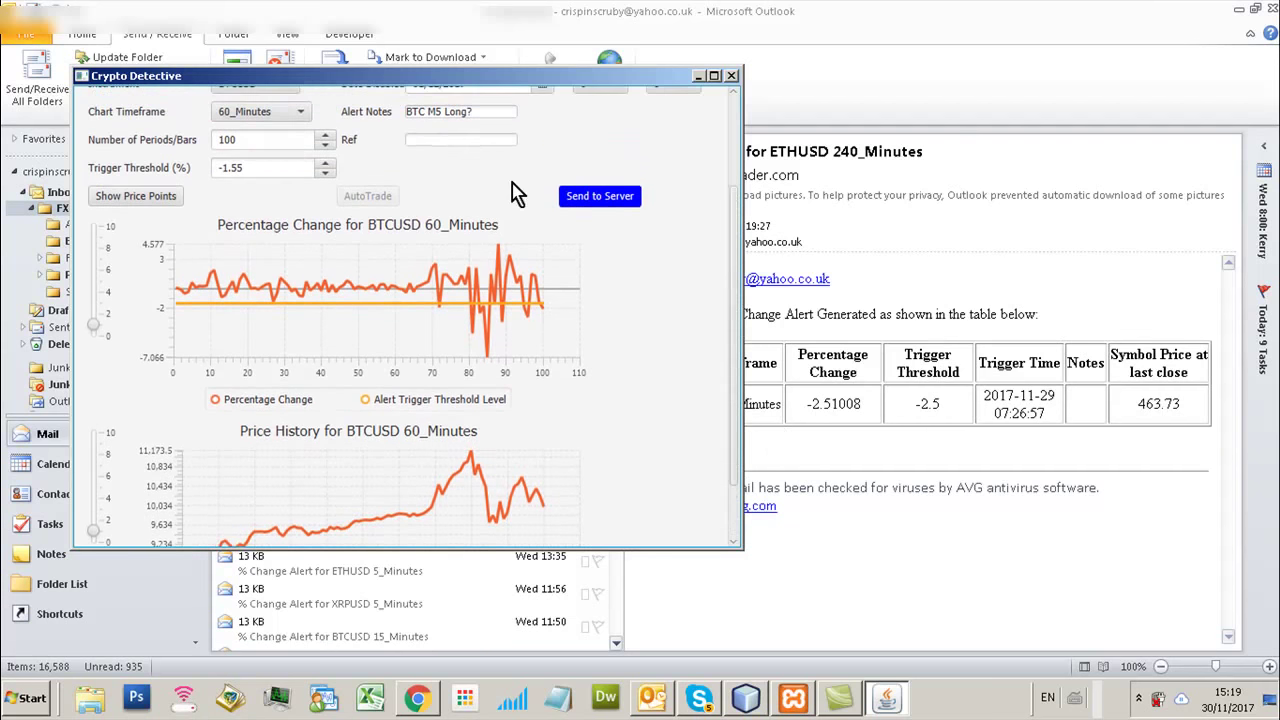
# Step: Switch the BTCUSD charts to the Daily timeframe
pyautogui.click(264, 112)
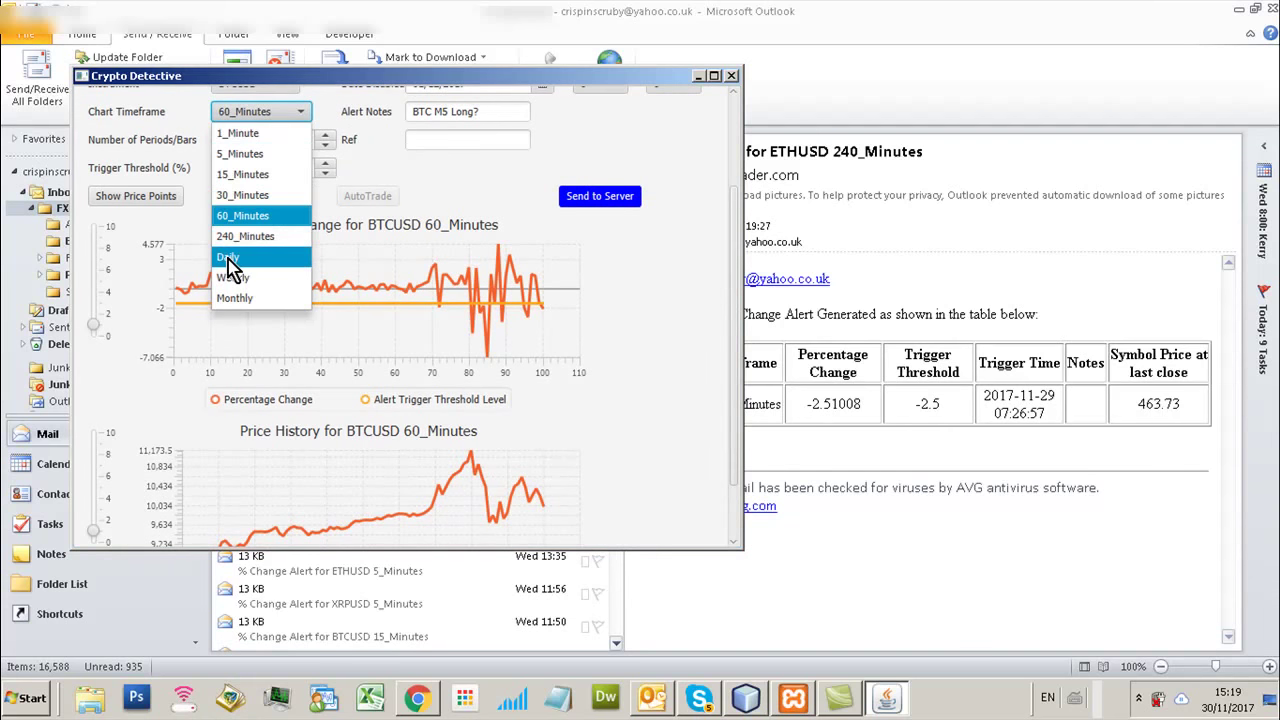
pyautogui.click(228, 258)
pyautogui.scroll(-3, 737, 240)
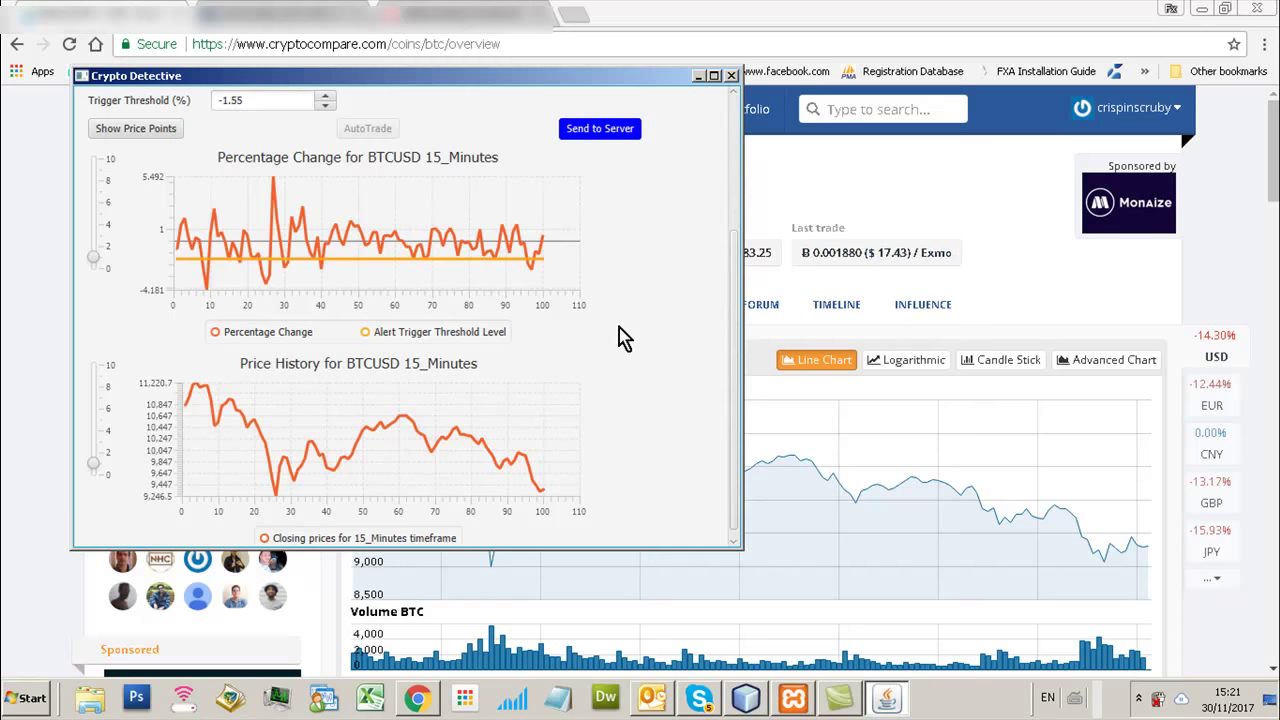
# Step: Return to the top of the form and set the Chart Timeframe to 30_Minutes
pyautogui.moveTo(734, 320); pyautogui.dragTo(726, 363)
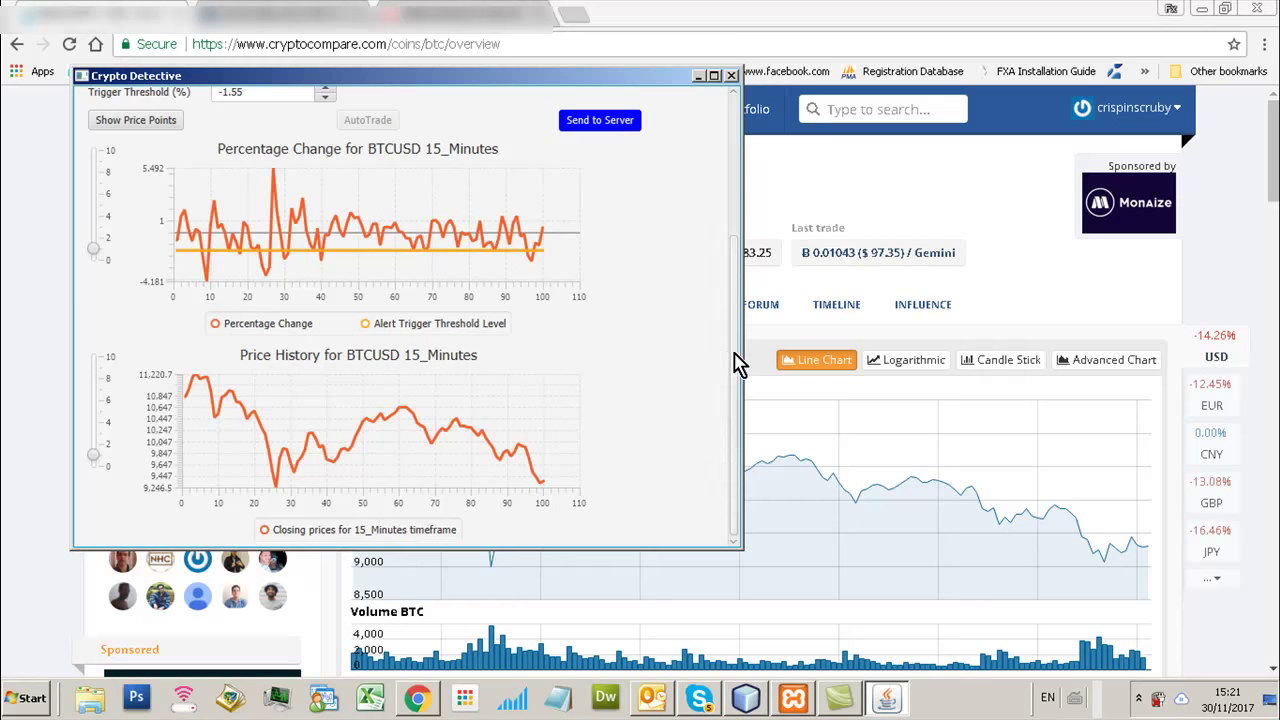
pyautogui.moveTo(737, 363); pyautogui.dragTo(735, 330)
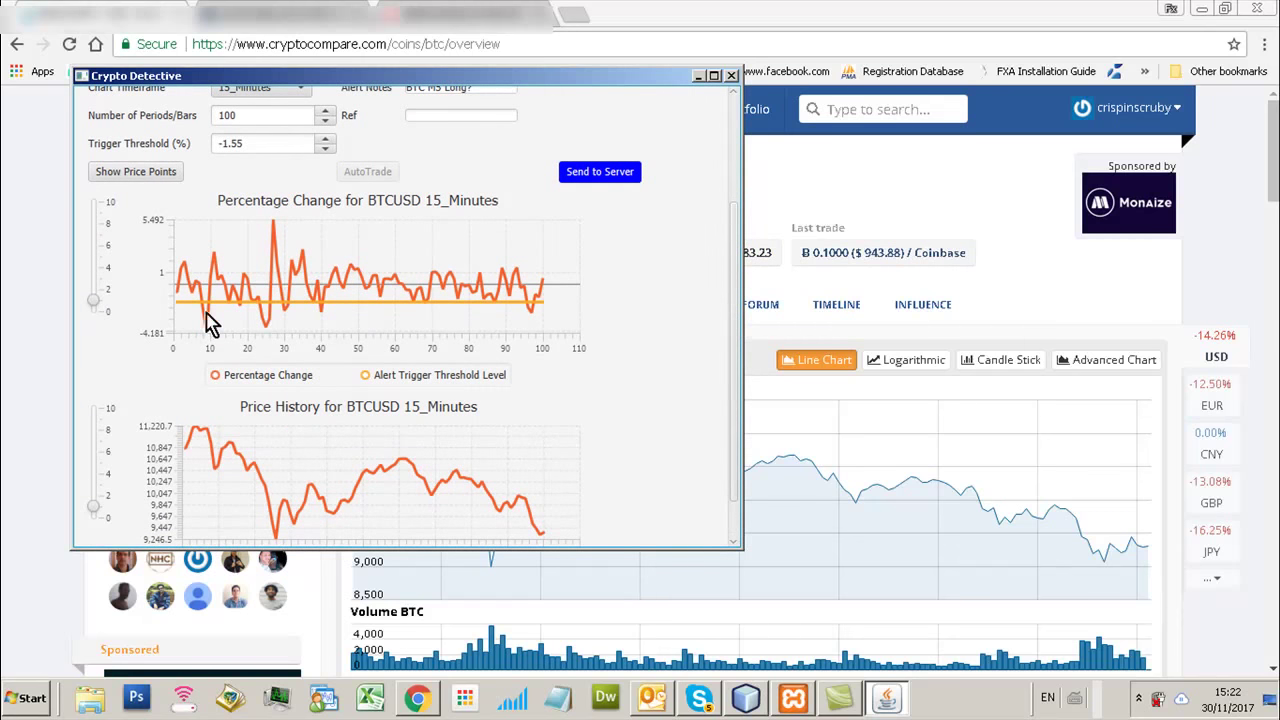
pyautogui.moveTo(737, 265); pyautogui.dragTo(737, 236)
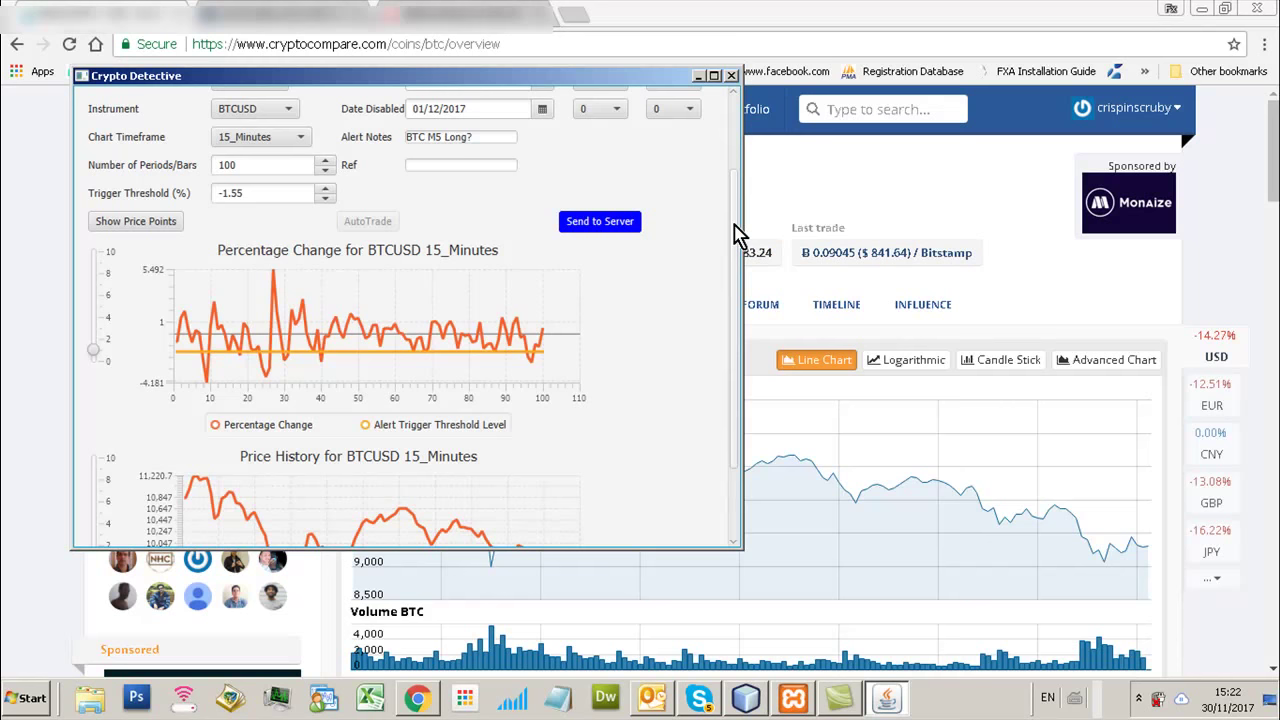
pyautogui.scroll(-2, 735, 235)
pyautogui.scroll(1, 735, 235)
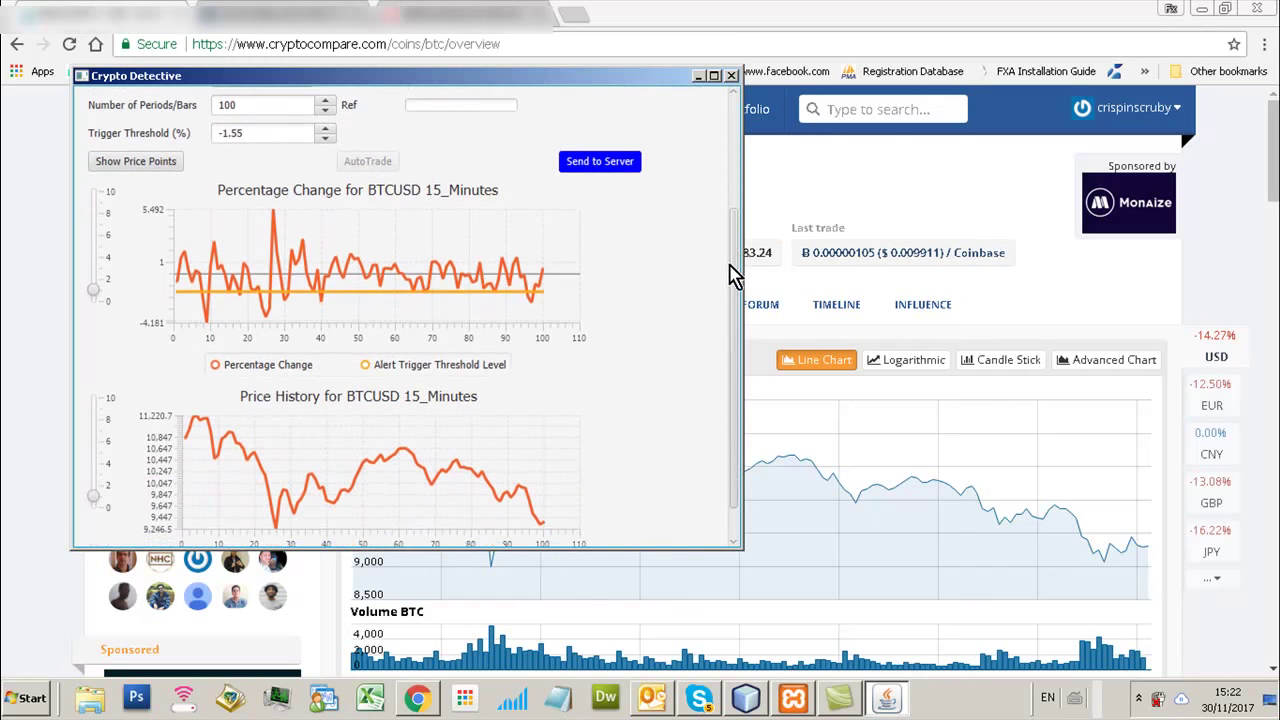
pyautogui.moveTo(730, 275); pyautogui.dragTo(720, 213)
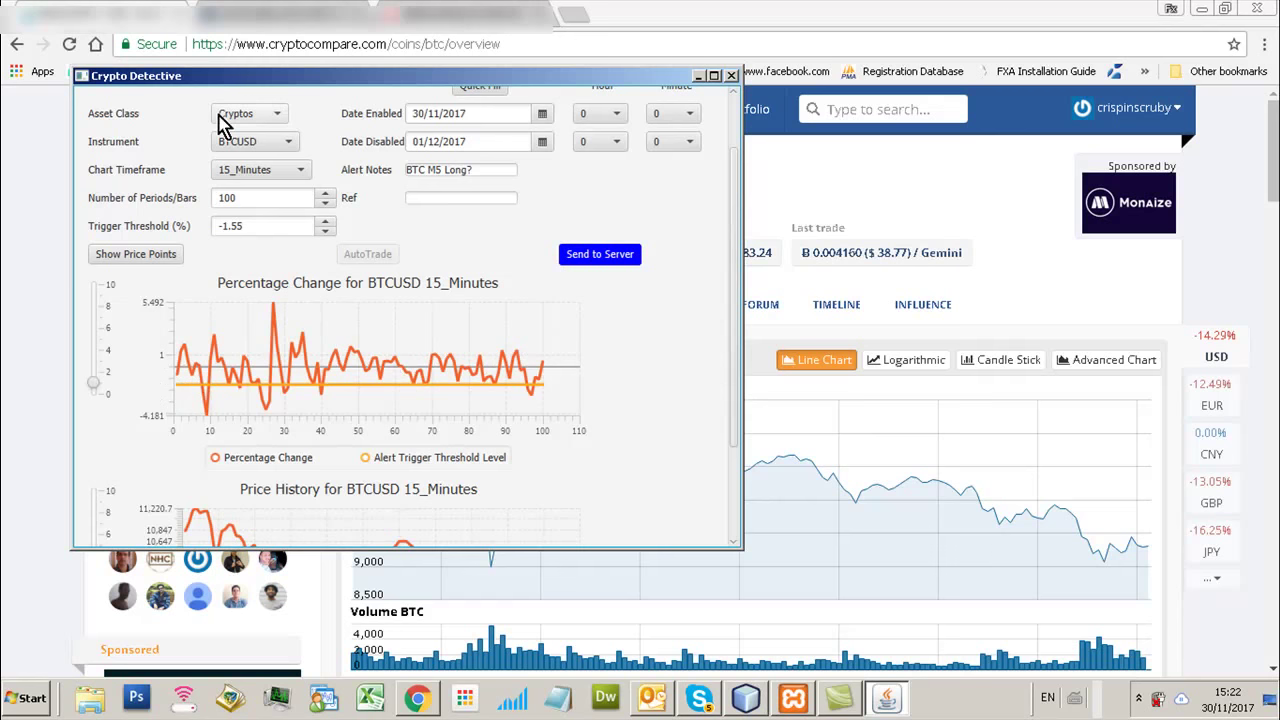
pyautogui.click(242, 160)
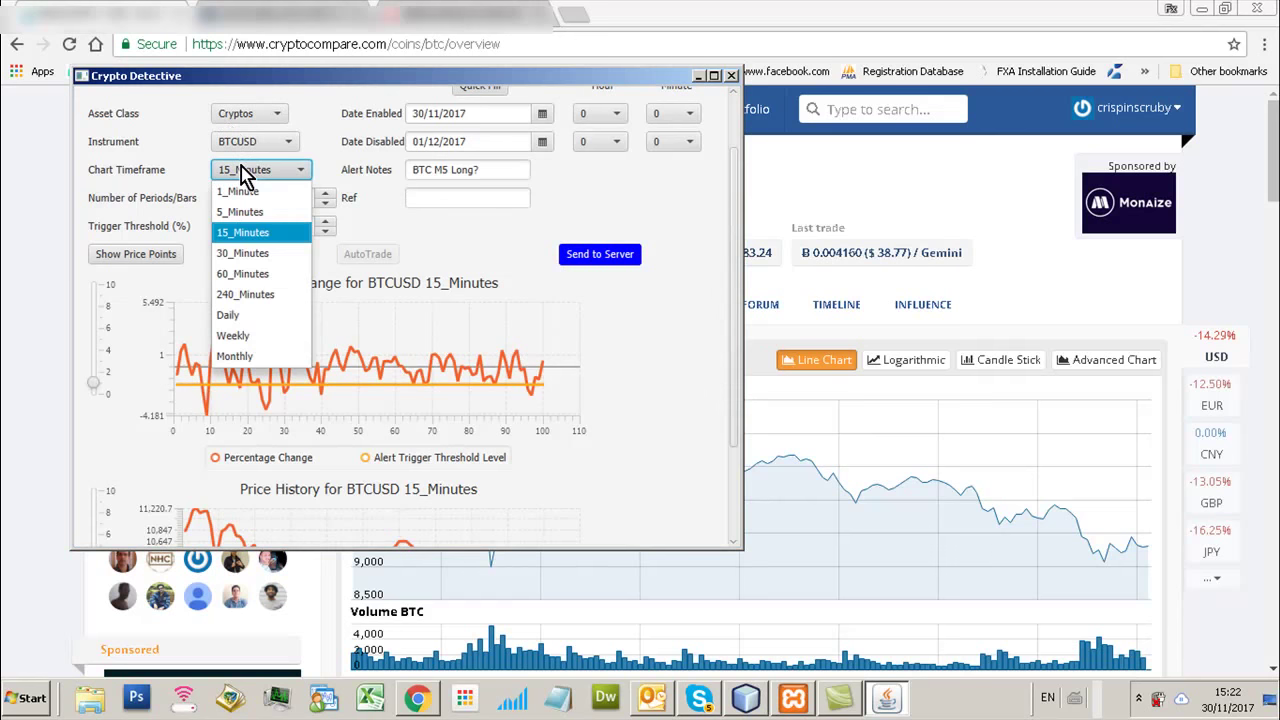
pyautogui.click(240, 252)
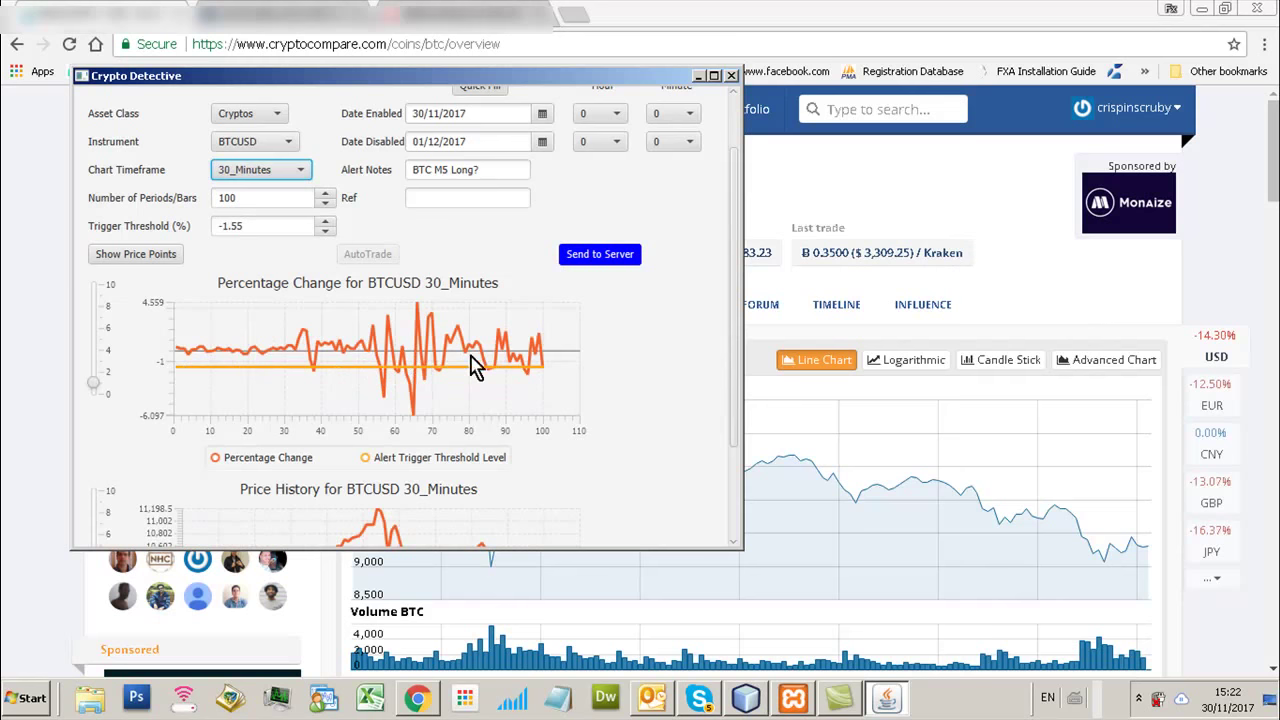
pyautogui.scroll(3, 735, 172)
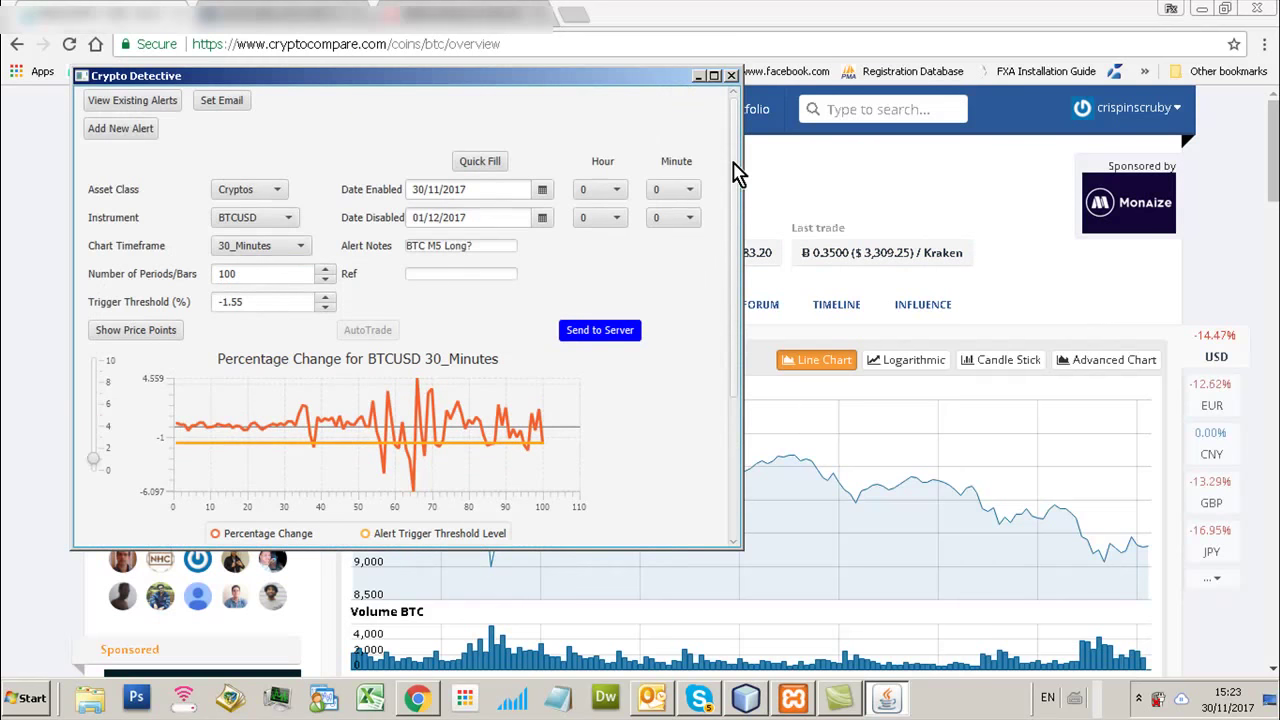